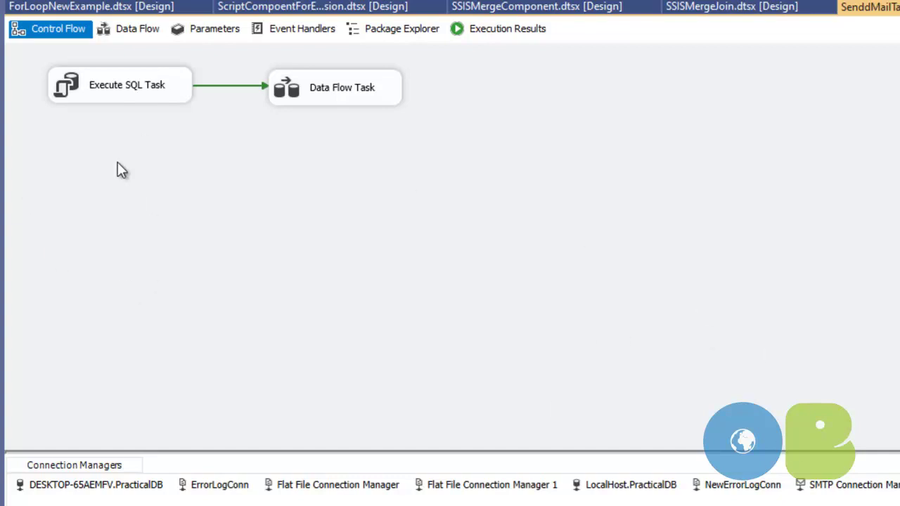
- Add a Send Mail Task to the control flow below the Data Flow Task
click(1, 151)
scroll(160, 275, up, 2)
scroll(158, 281, down, 2)
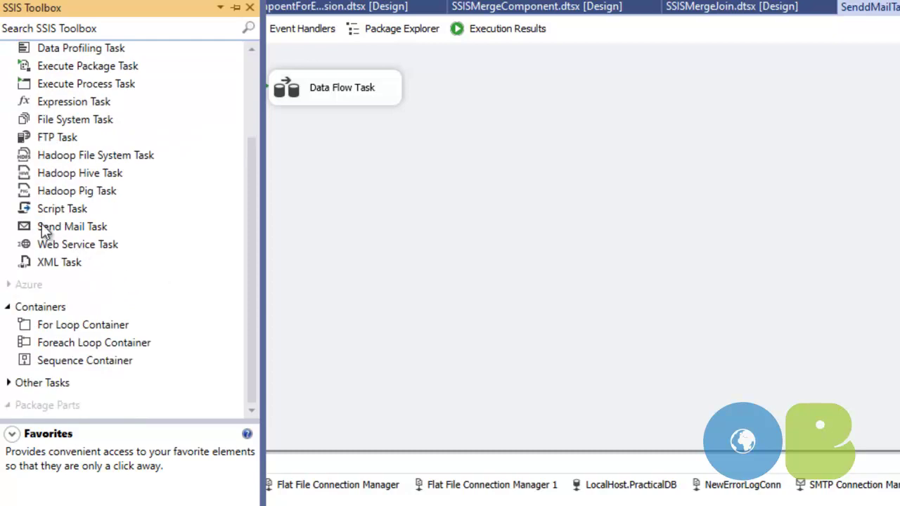
drag(51, 235, 429, 181)
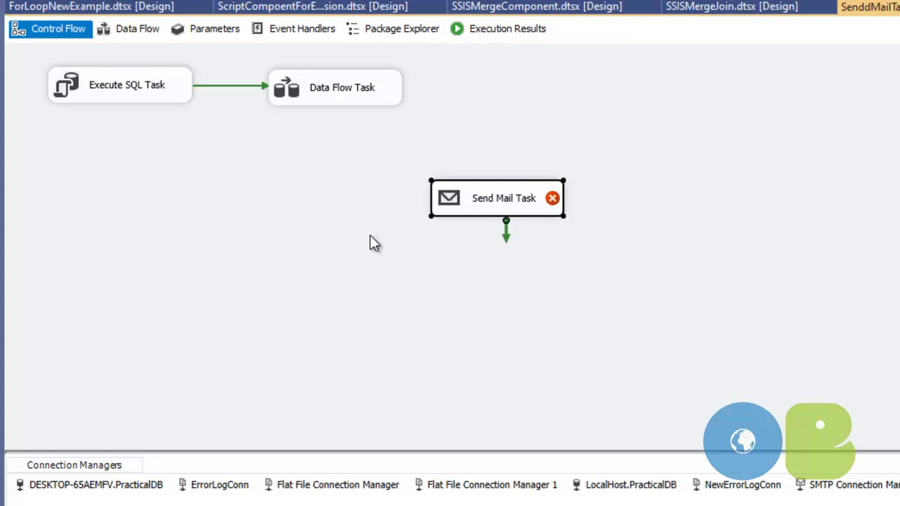
- Open a blank Notepad document for notes, and return to the package's control flow
key(super+s)
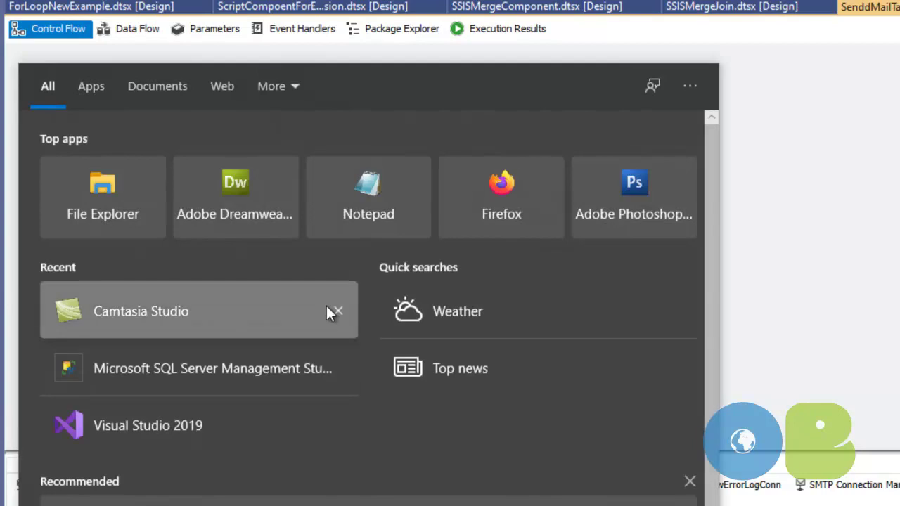
click(364, 189)
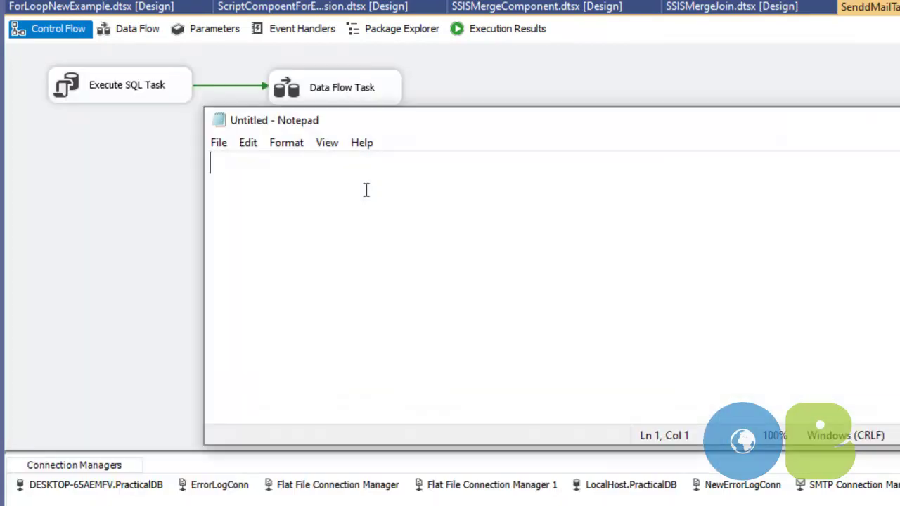
click(173, 193)
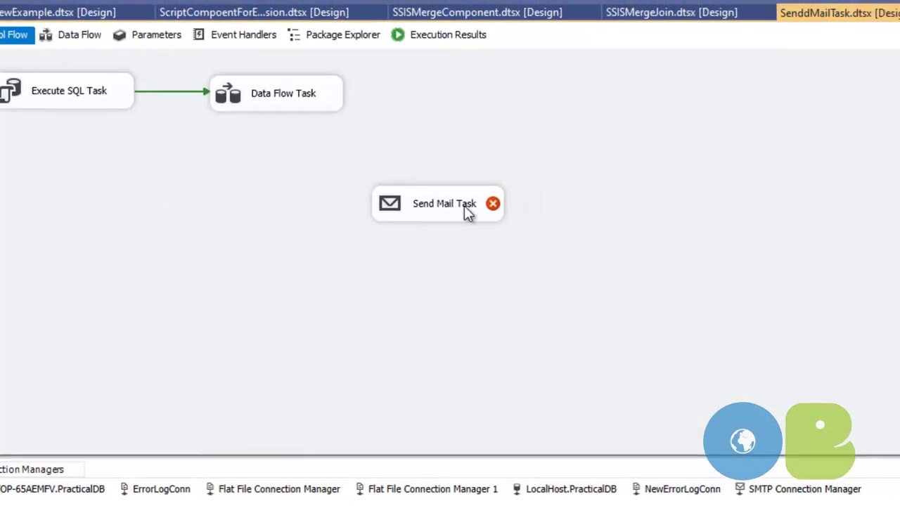
- Open the Send Mail Task's Mail settings and start creating a new SMTP connection
double_click(519, 200)
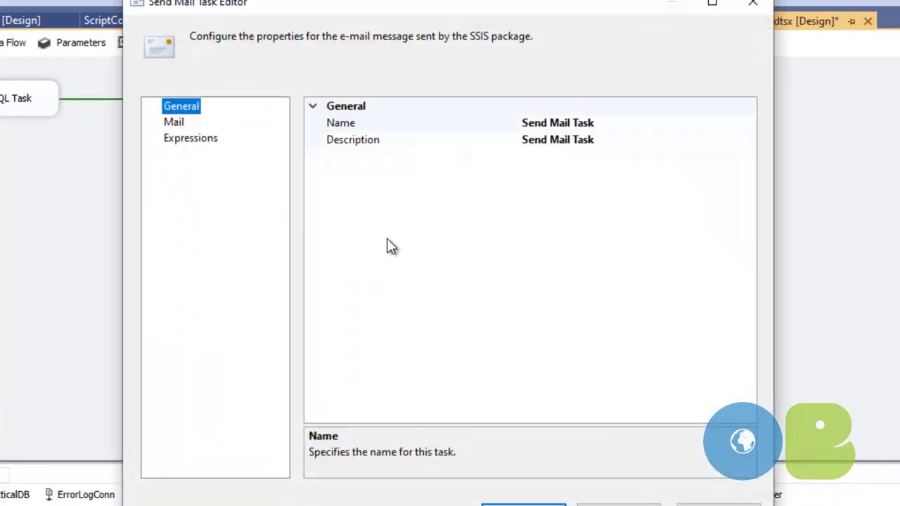
key(Down)
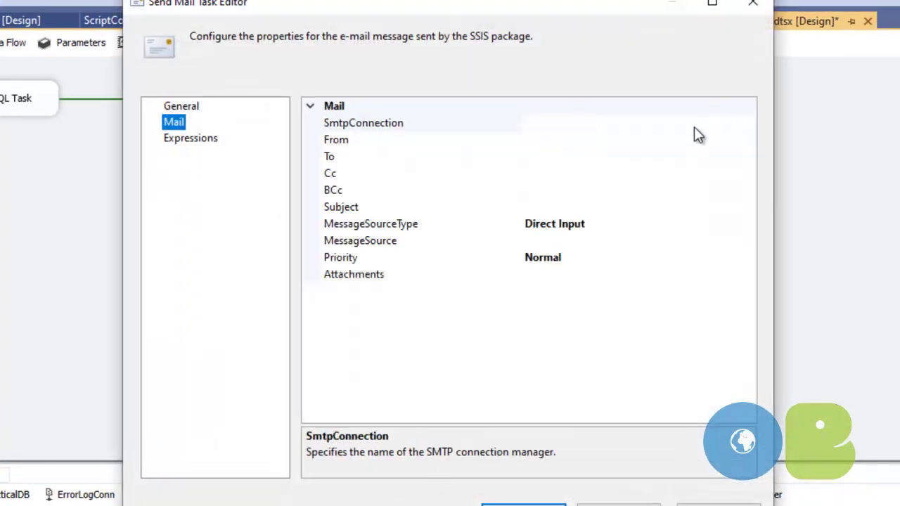
click(694, 125)
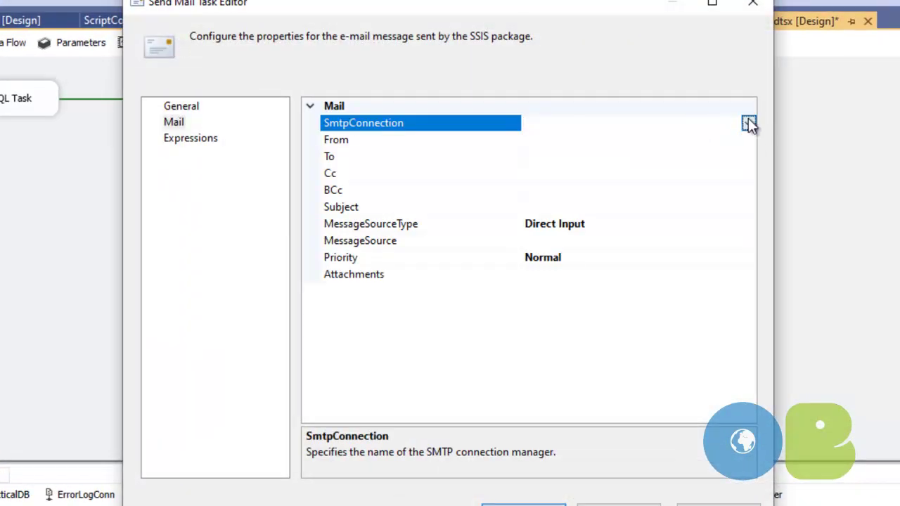
click(748, 123)
click(603, 140)
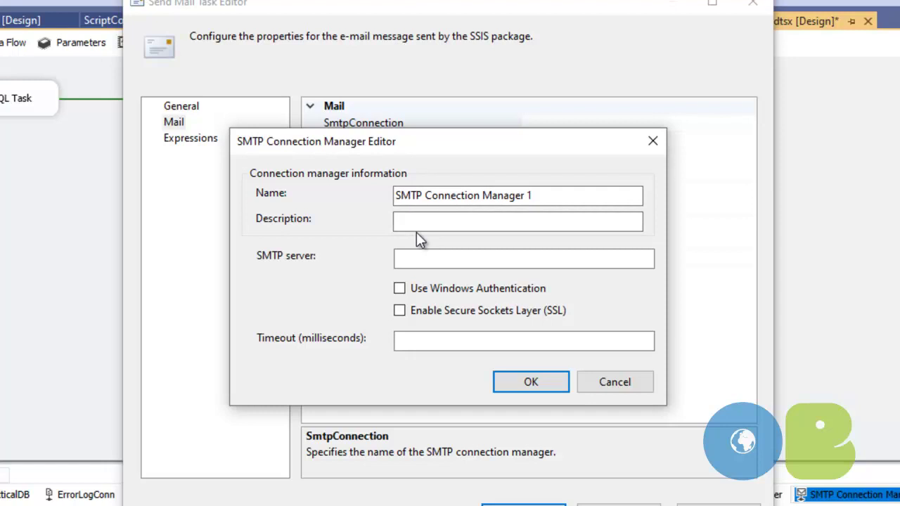
- Examine the name, description, SMTP server and timeout settings of the new SMTP connection
click(555, 195)
drag(557, 195, 241, 203)
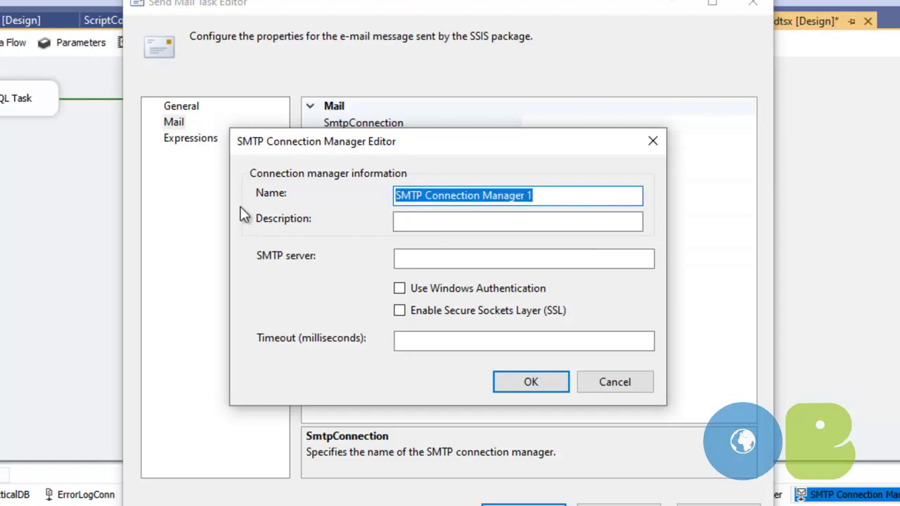
click(412, 225)
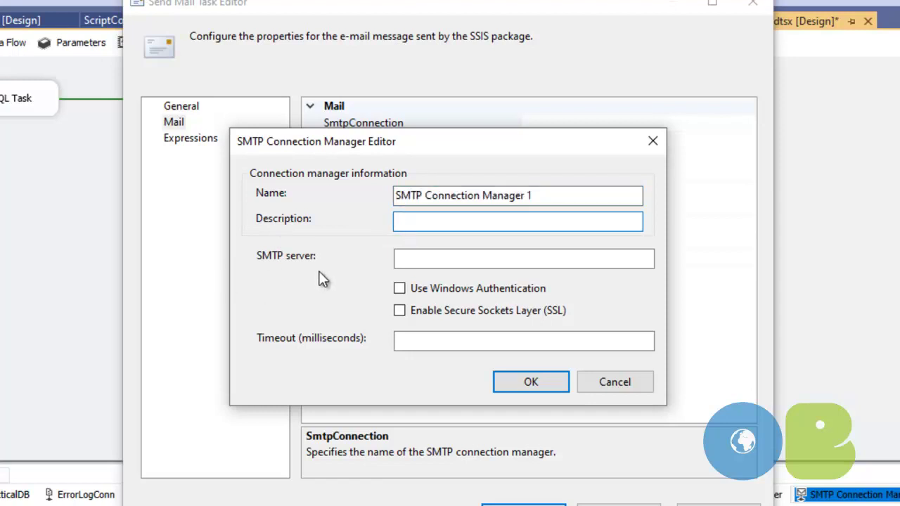
click(485, 262)
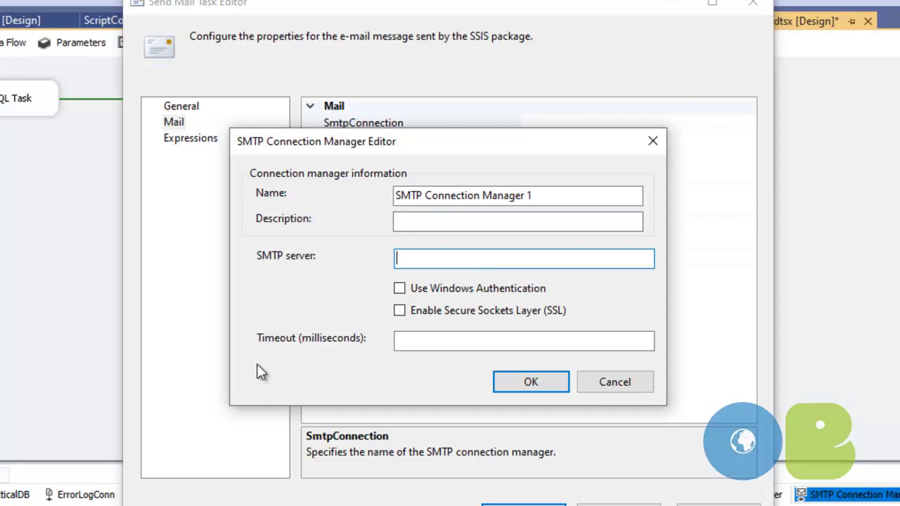
click(456, 339)
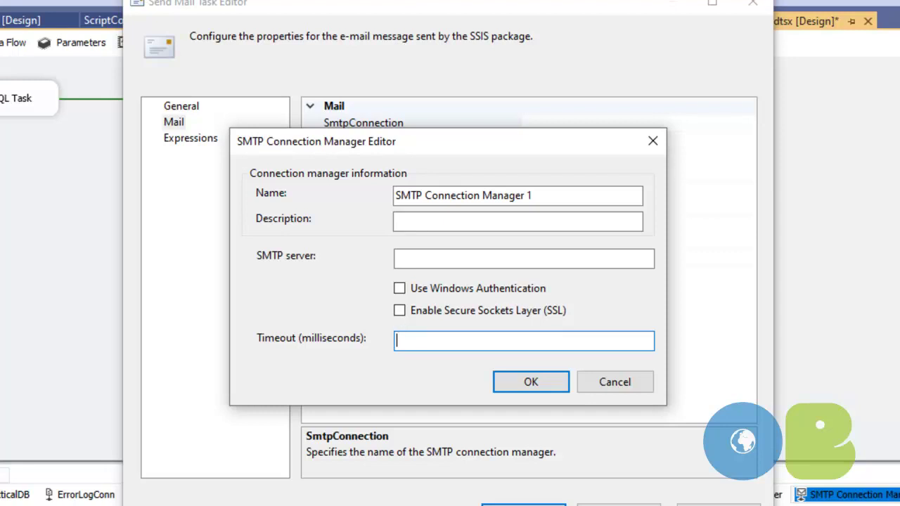
- Write "No username and password and no port no" as the first bullet in Notepad, and cancel the new SMTP connection
click(365, 494)
text(No username and password and no pot)
key(BackSpace)
text(r)
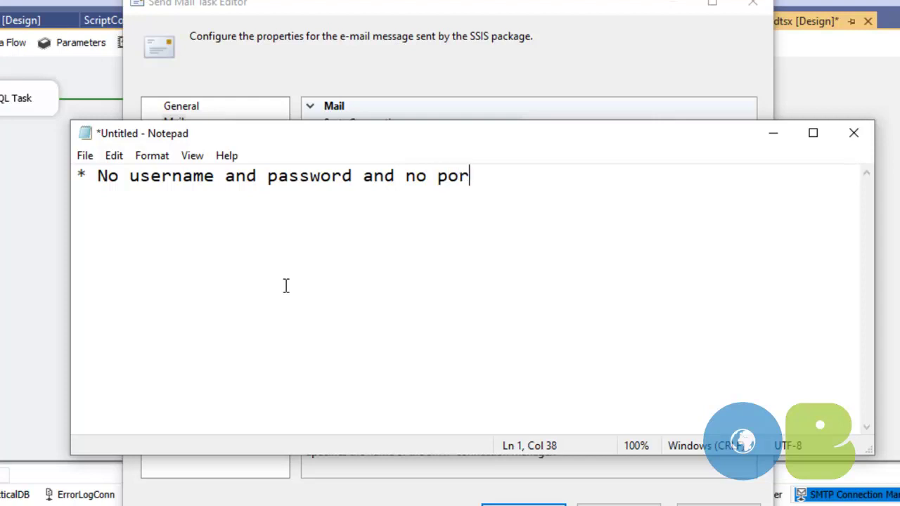
text(t no)
click(456, 21)
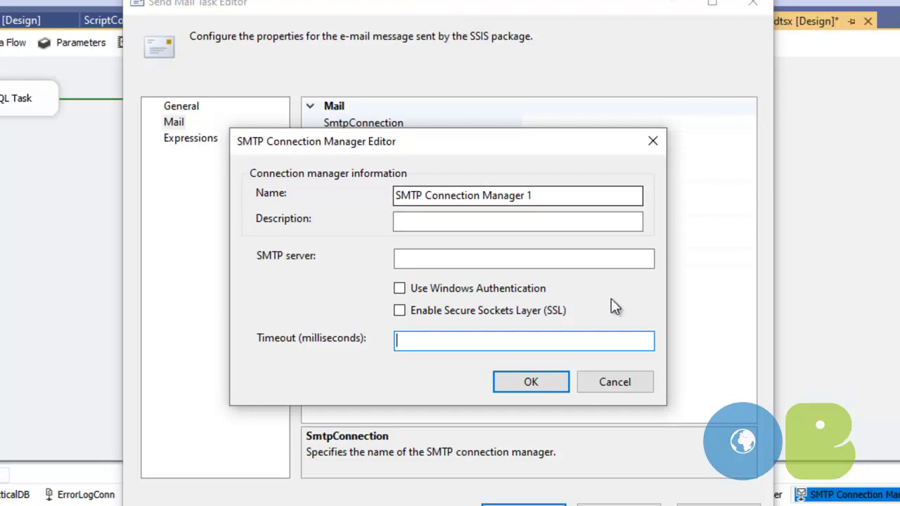
click(625, 388)
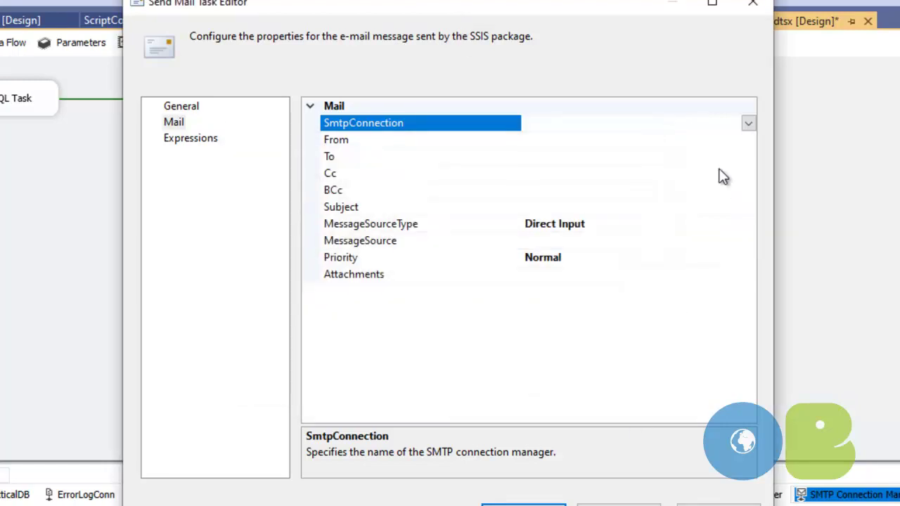
- Open the Send Mail Task's message source editor to examine how the message body is entered
click(658, 191)
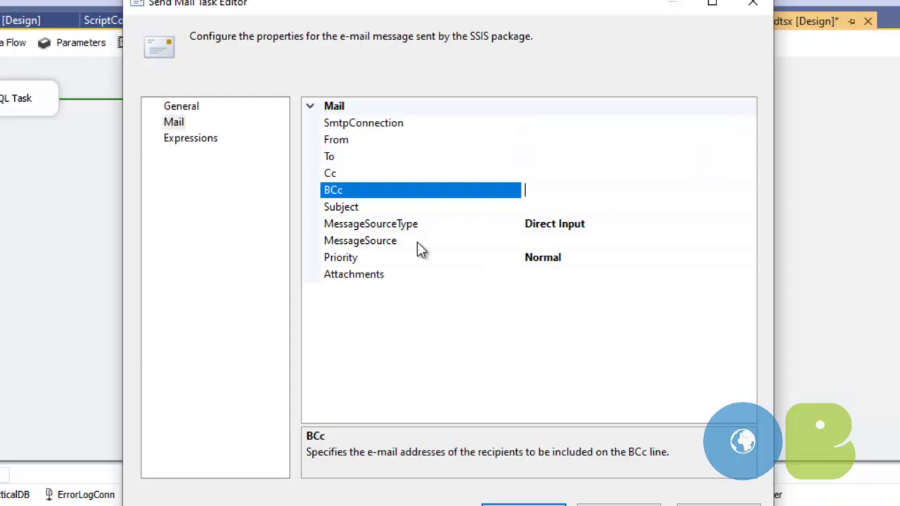
click(594, 241)
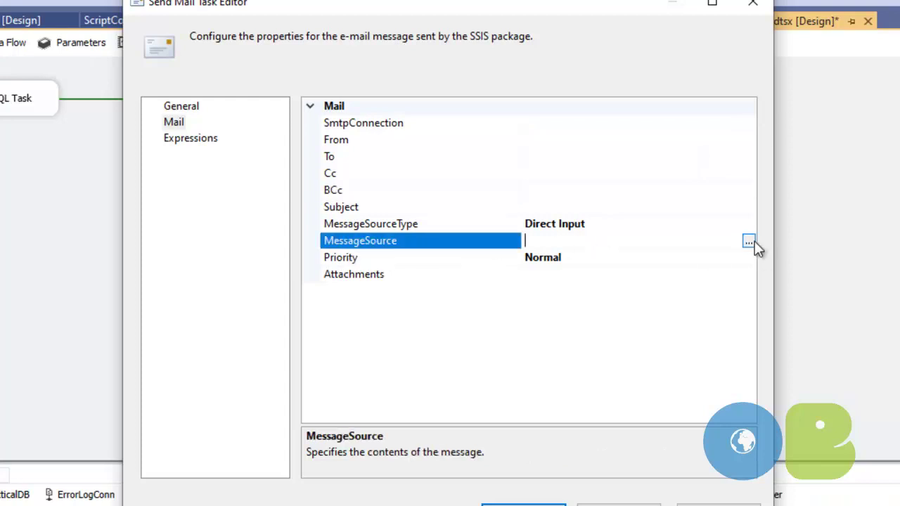
click(748, 242)
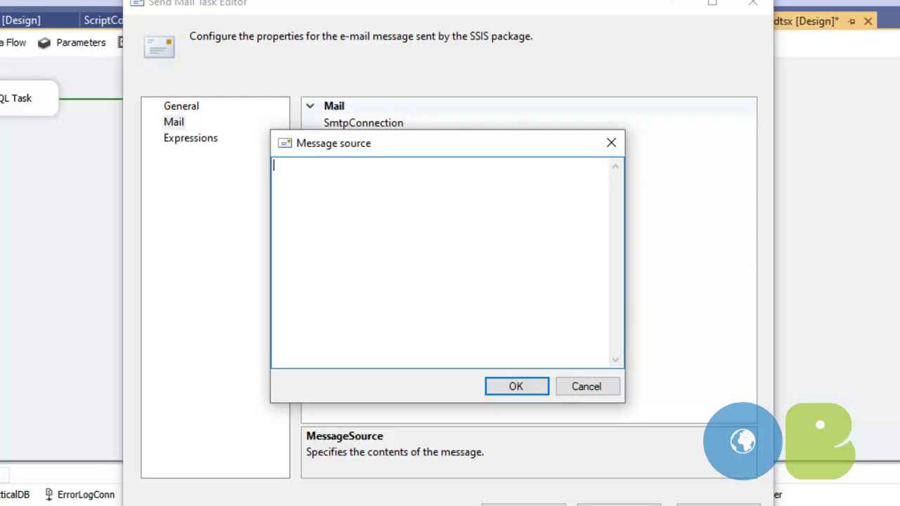
- Add a second Notepad bullet starting "Only Plain Text emails", and cancel the message source editor
click(260, 497)
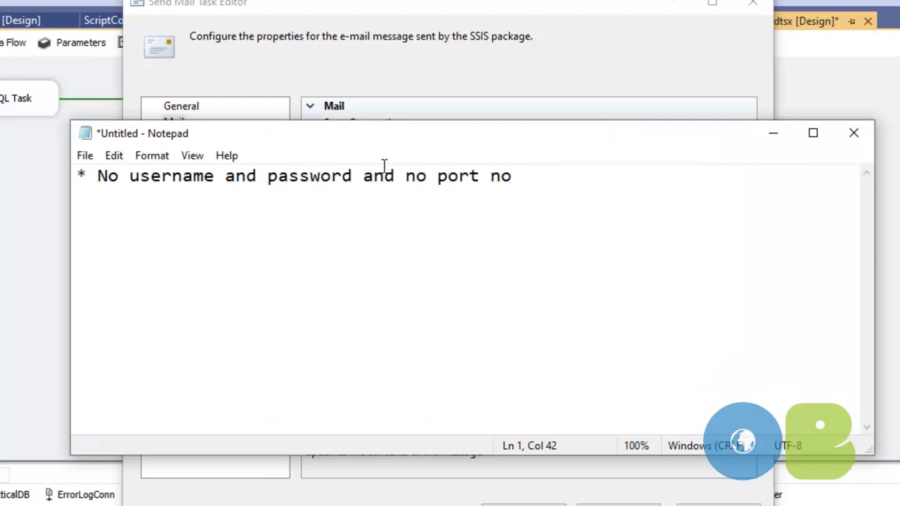
key(Return)
text(* P)
key(BackSpace)
text(Only Plain Text emails onl)
click(773, 133)
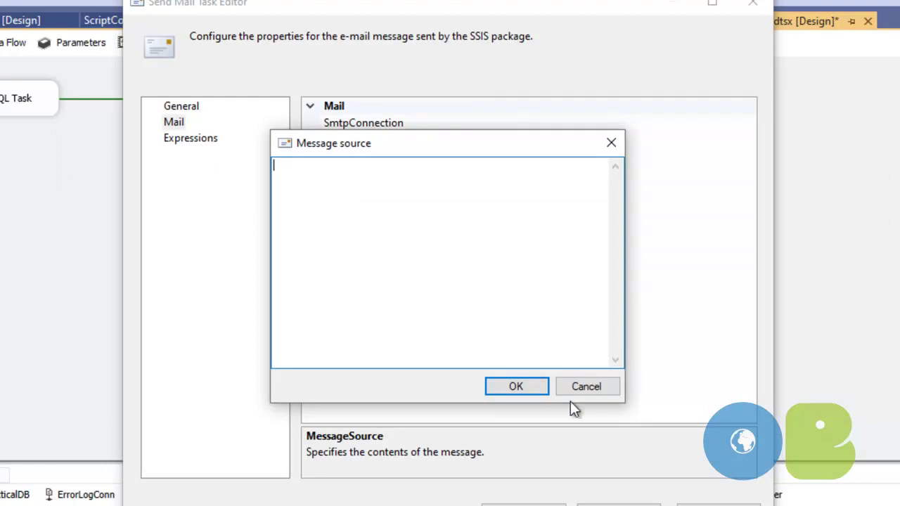
click(587, 391)
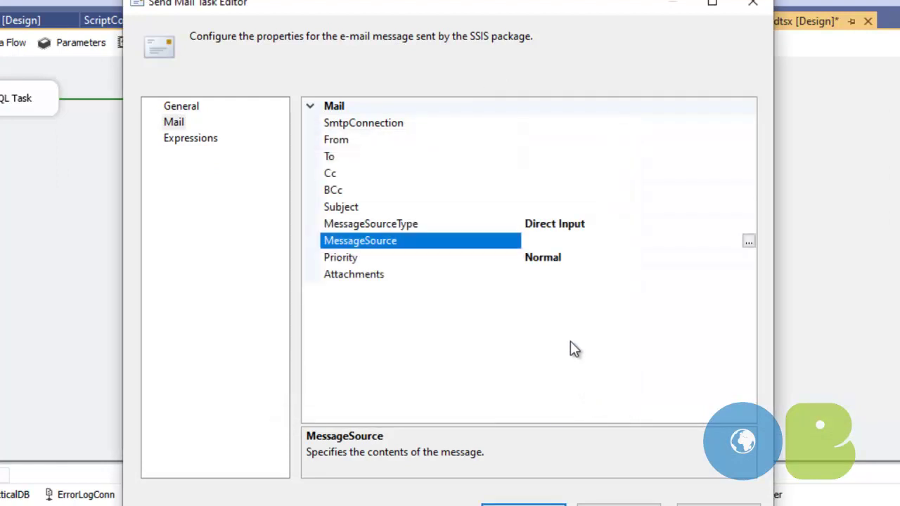
- Attach the myerror text file from the SendMailTaskErrorLog folder to the mail
click(544, 275)
click(748, 276)
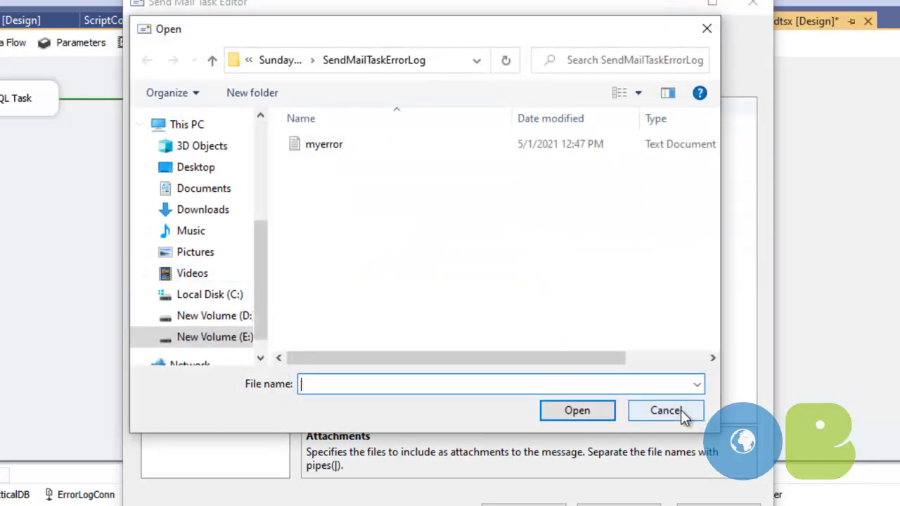
double_click(331, 147)
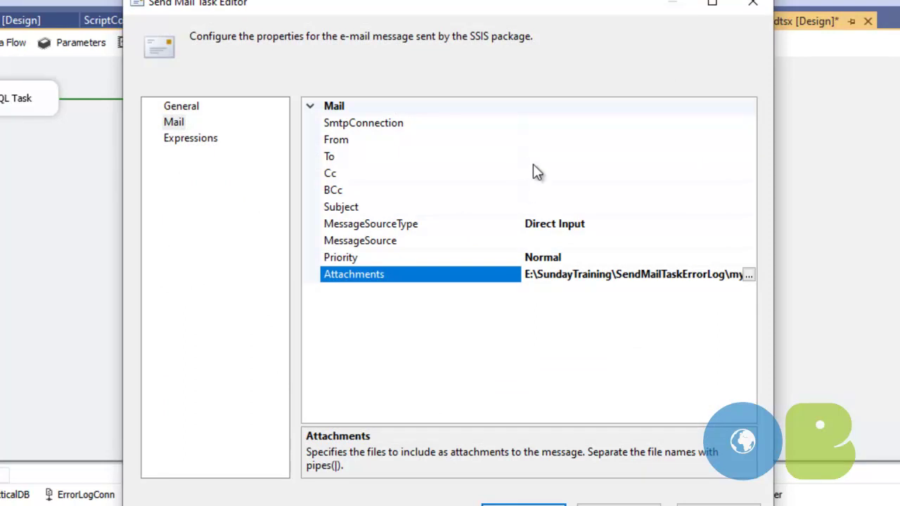
- Set the mail's SmtpConnection to the existing SMTP Connection Manager
click(556, 142)
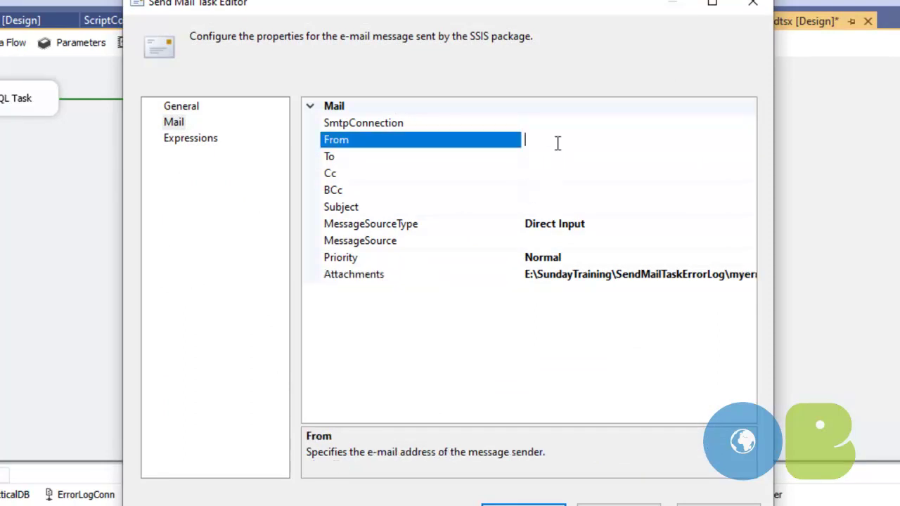
click(640, 124)
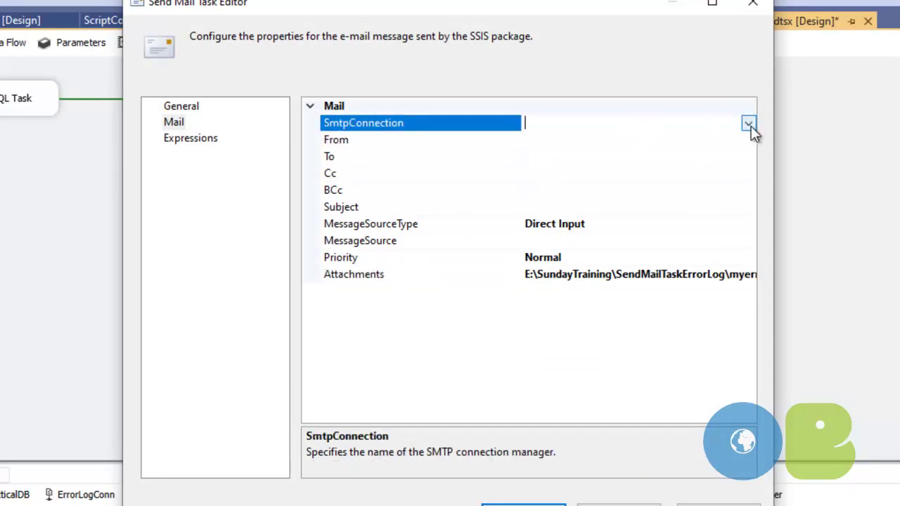
click(748, 122)
click(638, 159)
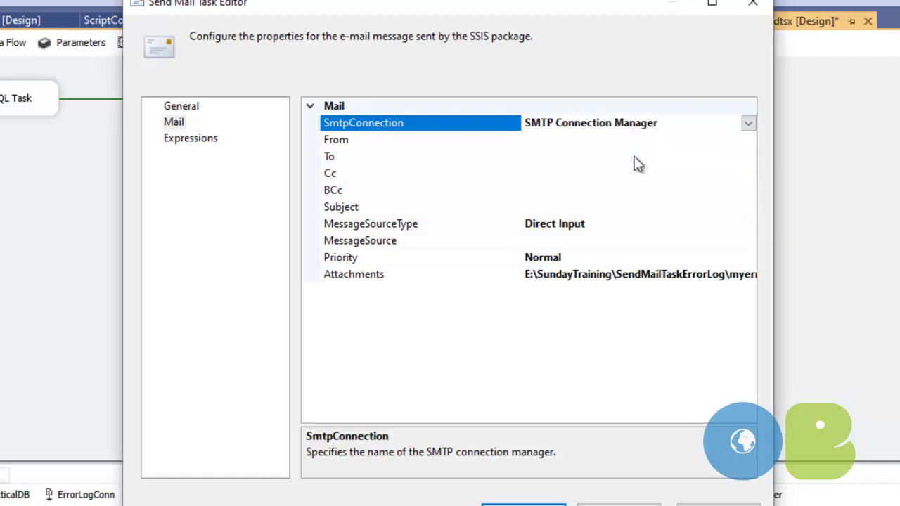
- Enter the sender's e-mail address as From and two semicolon-separated recipient e-mail addresses as To
click(568, 140)
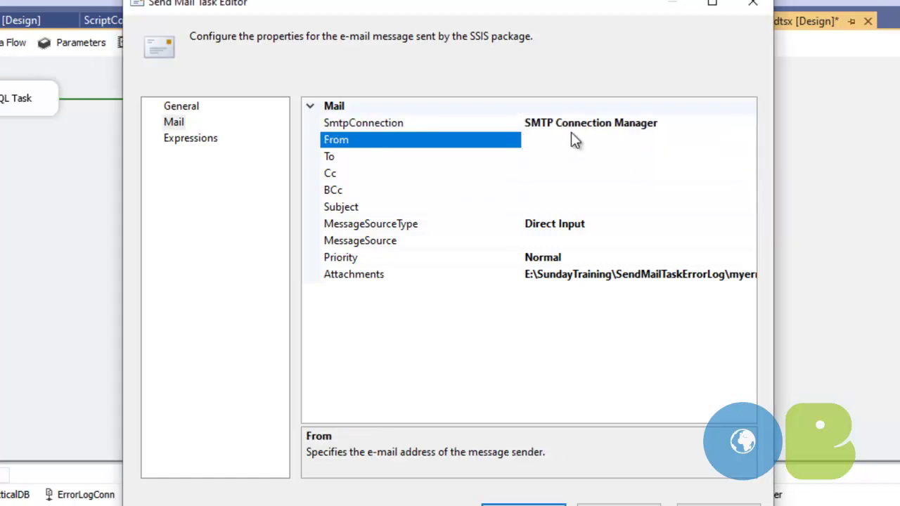
text(abc@abc.com)
click(550, 162)
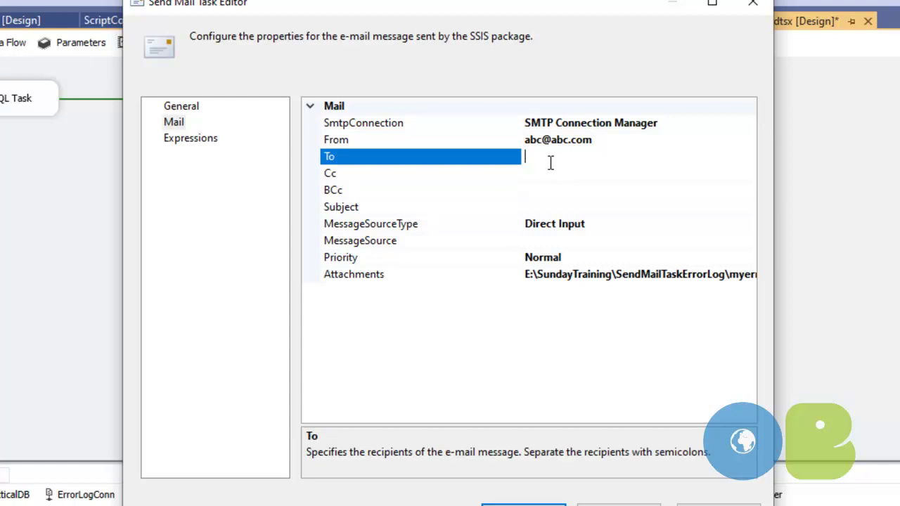
text(abc@abc.com;pqr@pqr.com)
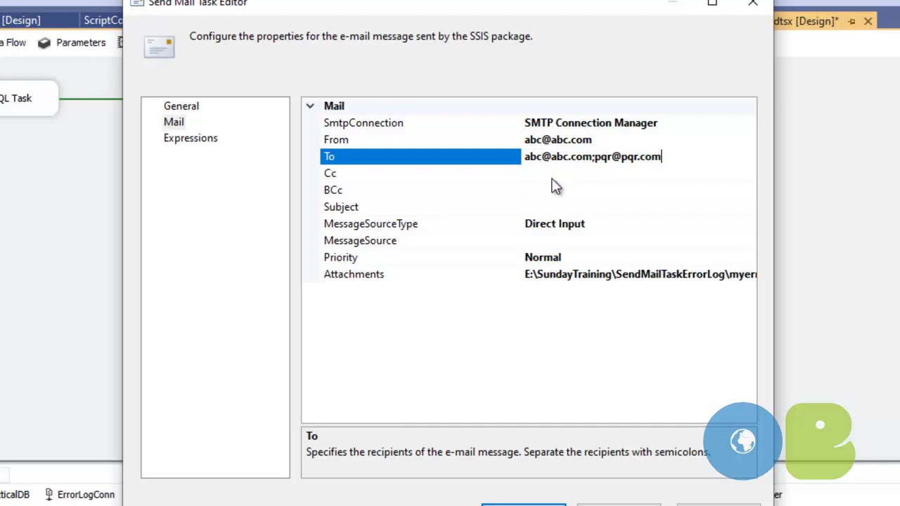
- Leave Cc and BCc empty and set the mail's subject to "SSIS Package Running"
click(551, 179)
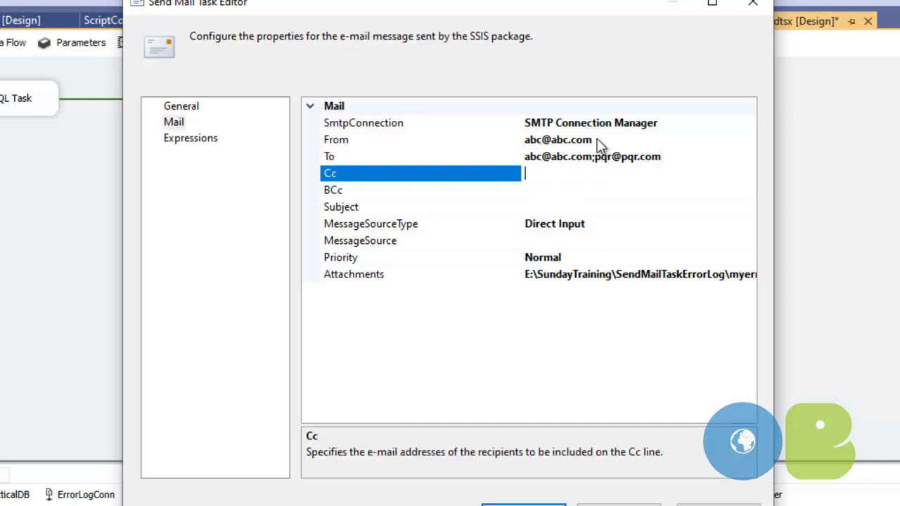
click(576, 190)
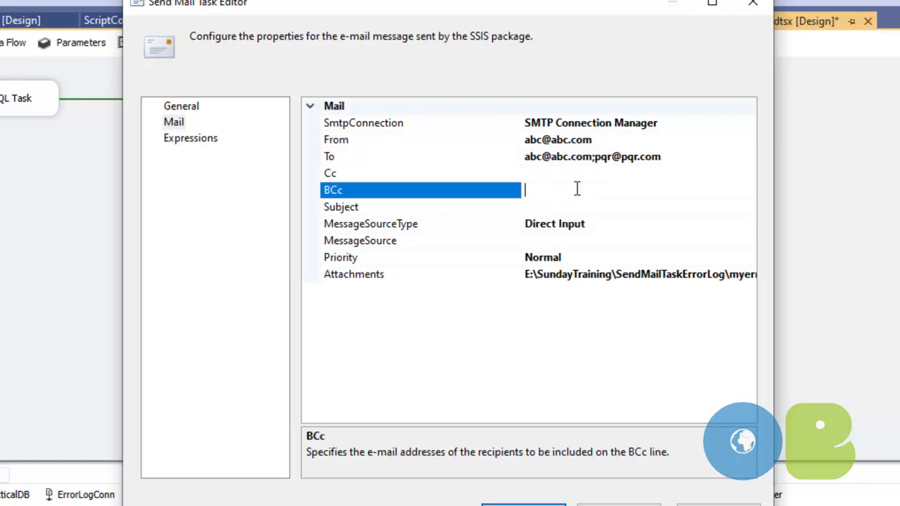
click(584, 203)
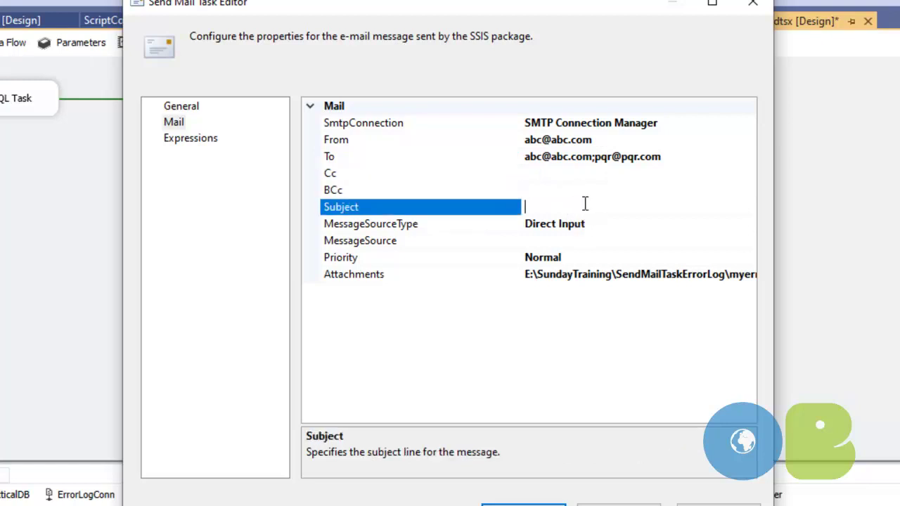
text(SSIS Package Running)
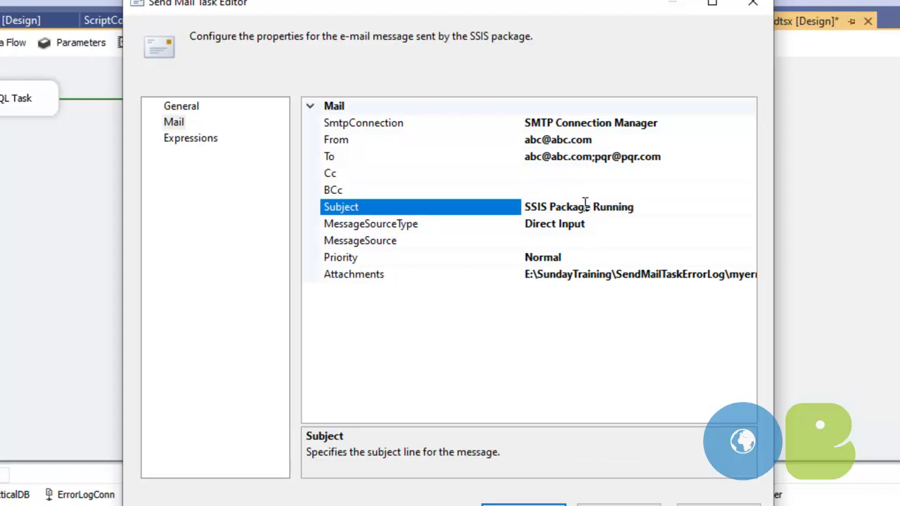
- Set the mail's MessageSource text to "Hi, My package ran successfully"
click(626, 242)
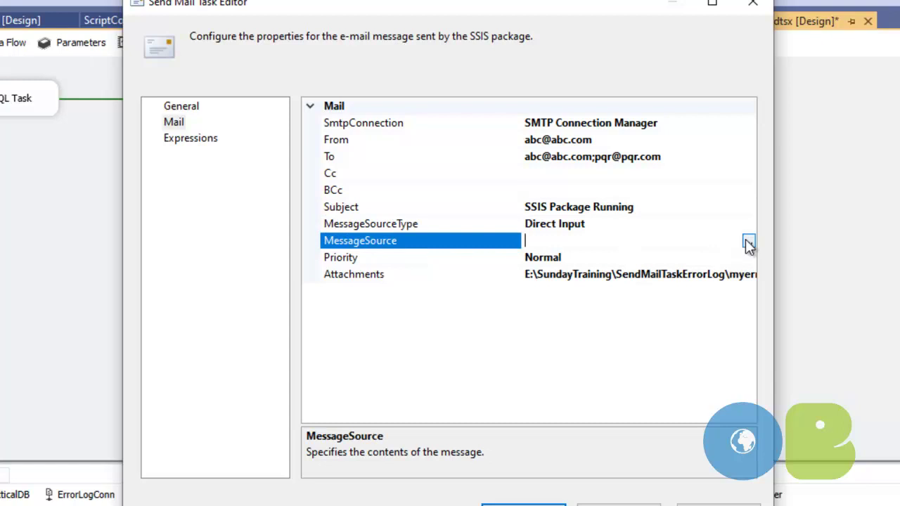
click(747, 243)
text(Hi,  My package ran successfully)
click(496, 384)
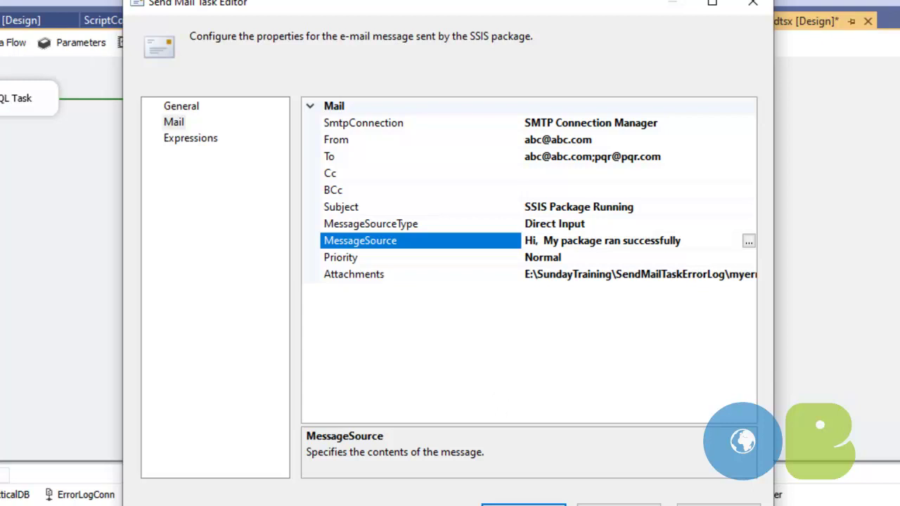
- Switch to Notepad, note the limitation "Only Plain Text emails" on the second line, and return to the Send Mail Task Editor
key(alt+Tab)
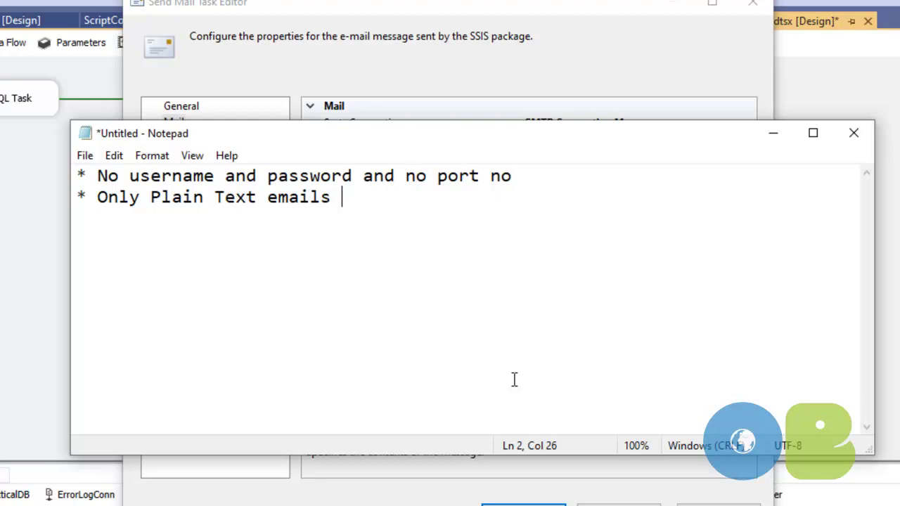
click(640, 52)
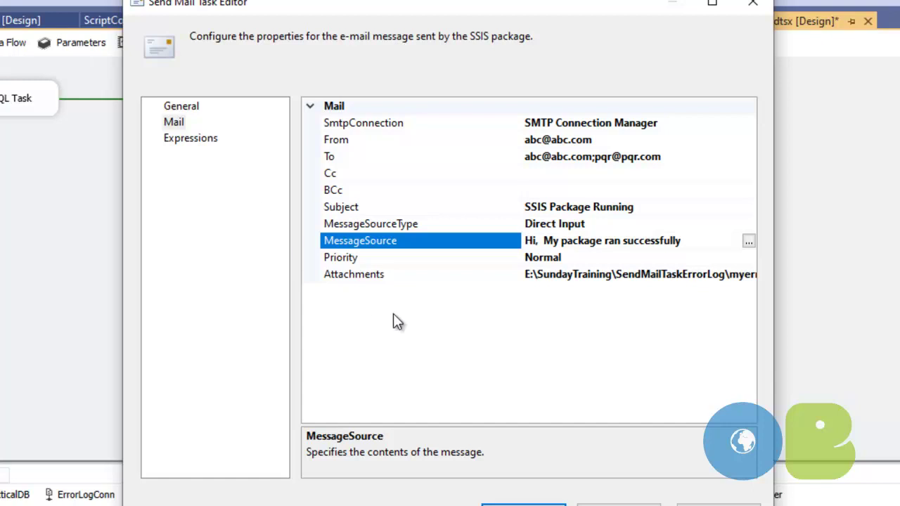
- Start a property expression for FromLine in the Send Mail Task and discard both it and the task's edits
click(188, 141)
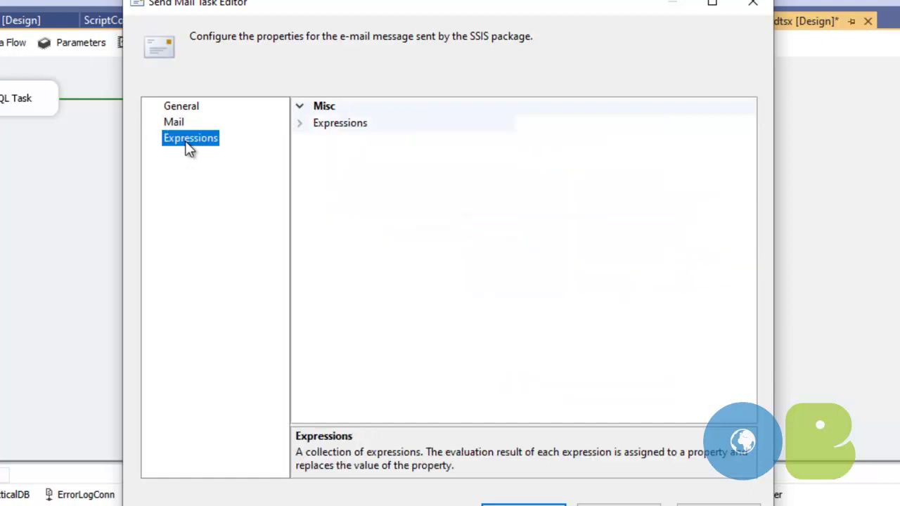
click(620, 129)
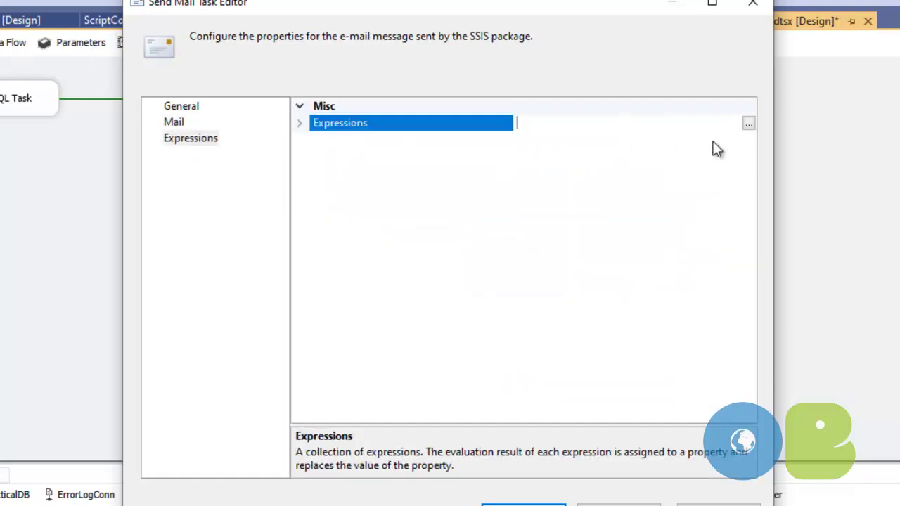
click(748, 126)
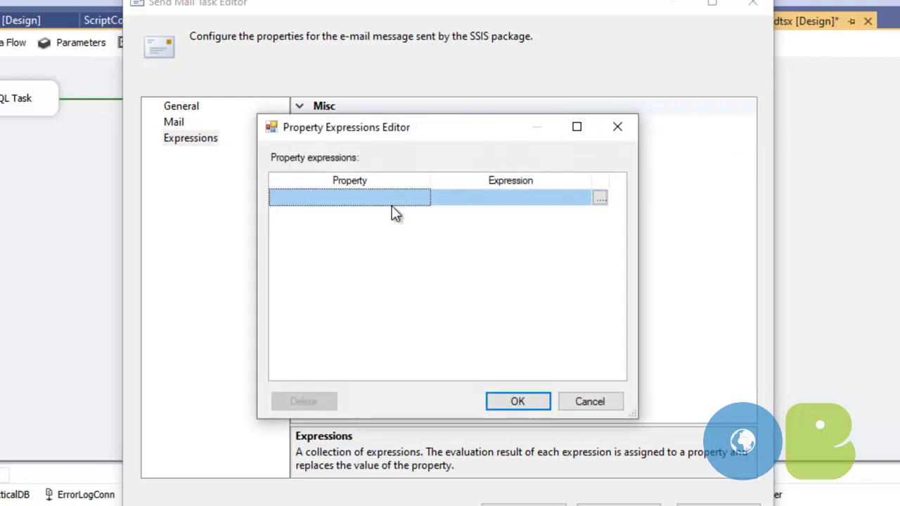
click(397, 205)
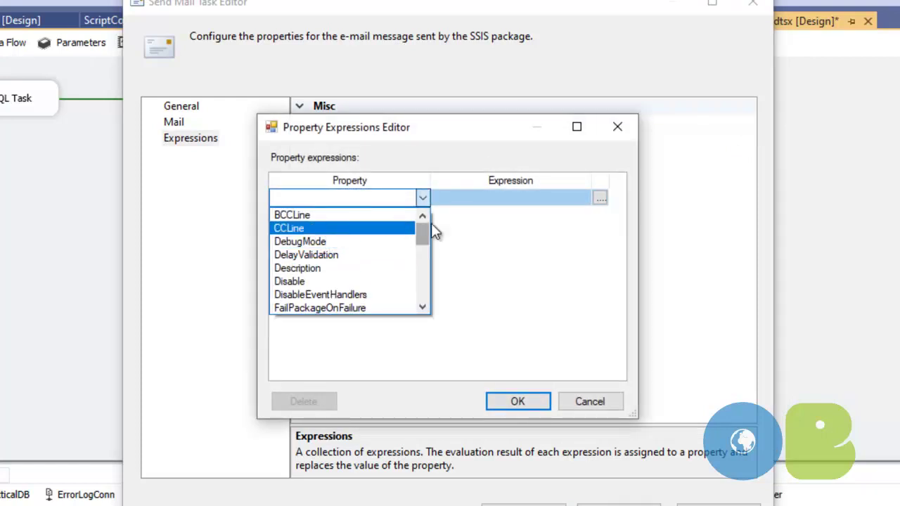
scroll(426, 240, down, 3)
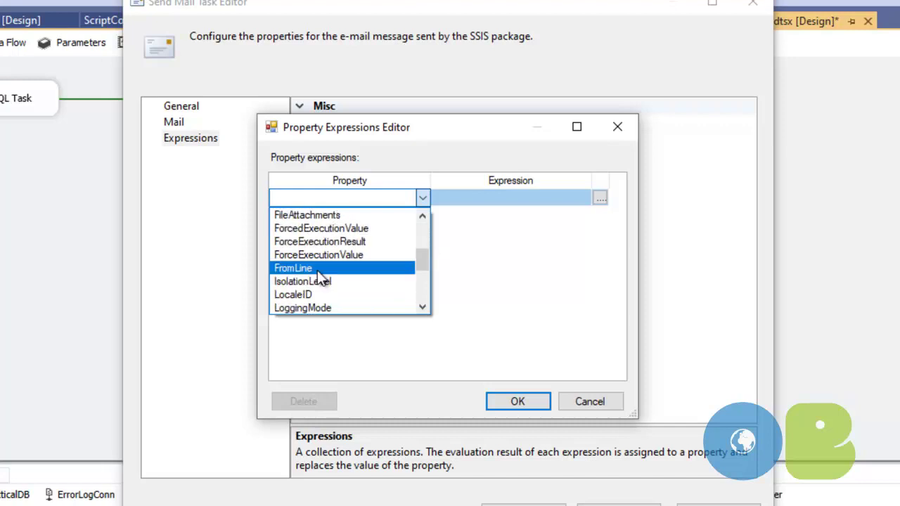
click(309, 269)
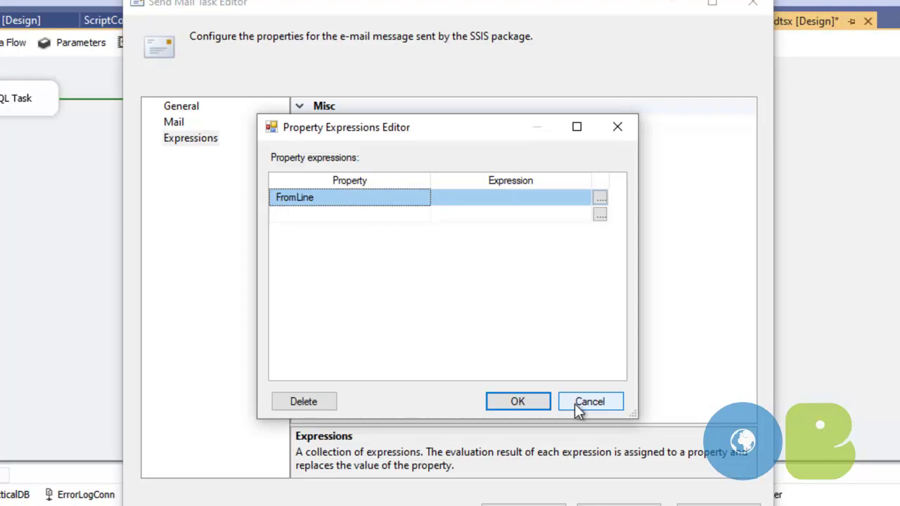
click(574, 403)
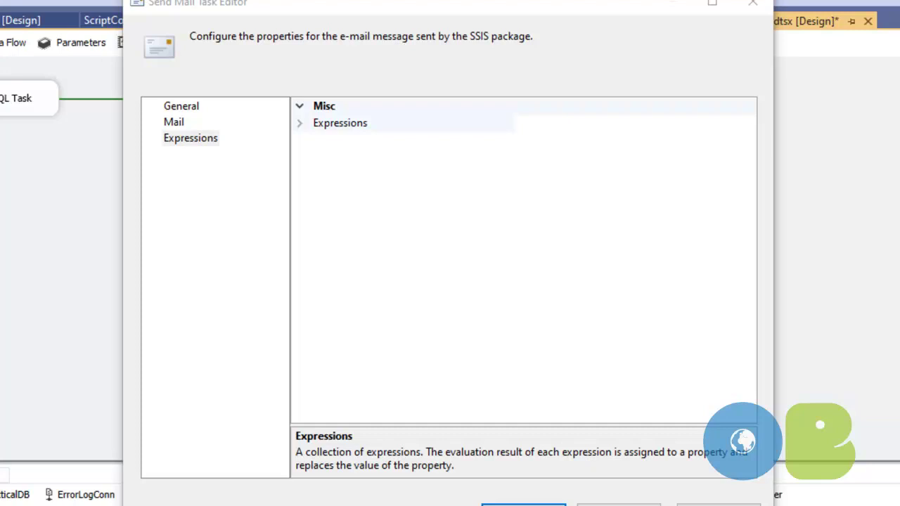
click(618, 504)
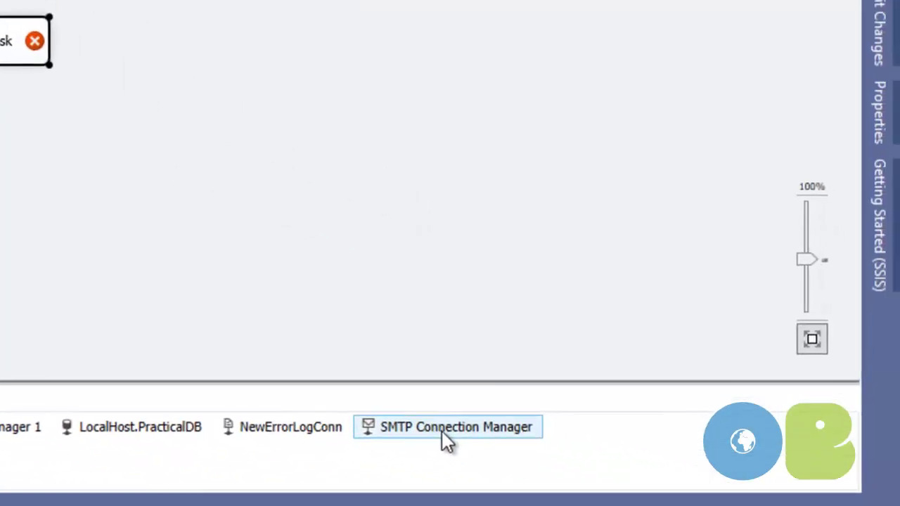
- Examine the SMTP entry among the connection manager types that can be added to the package
right_click(609, 452)
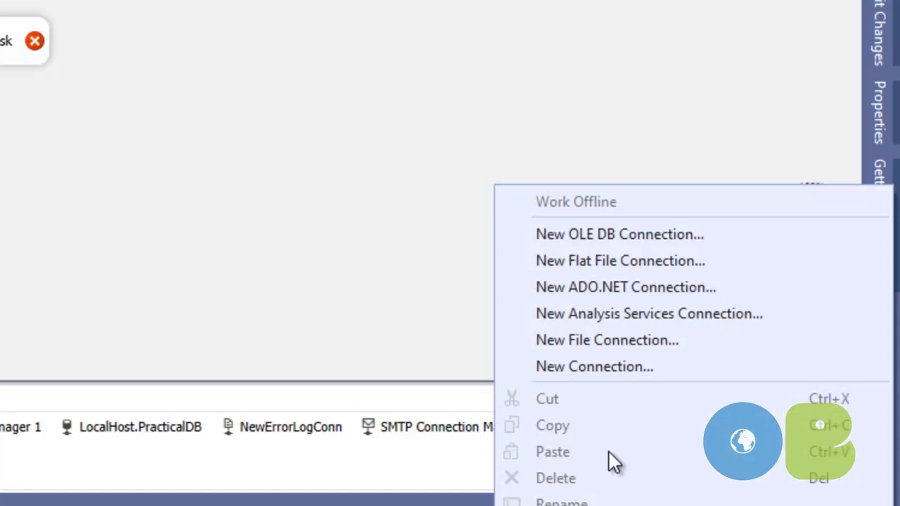
click(555, 367)
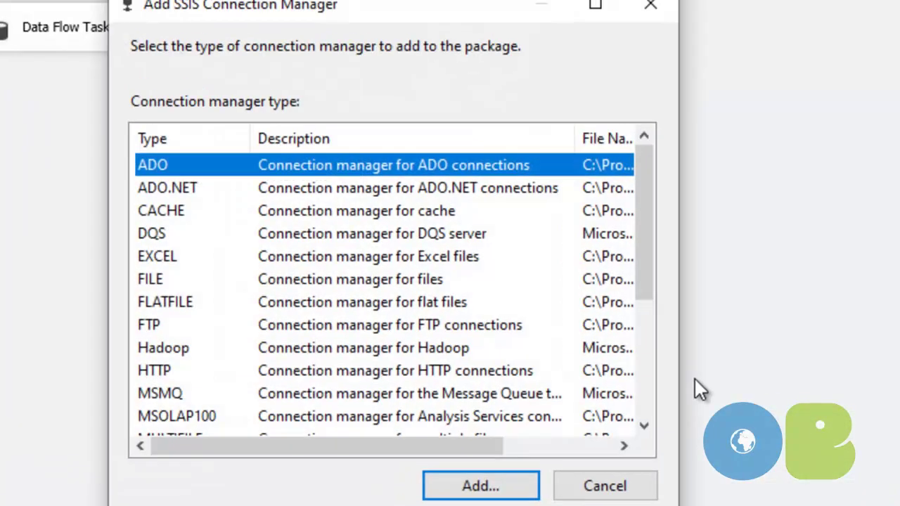
scroll(341, 376, down, 3)
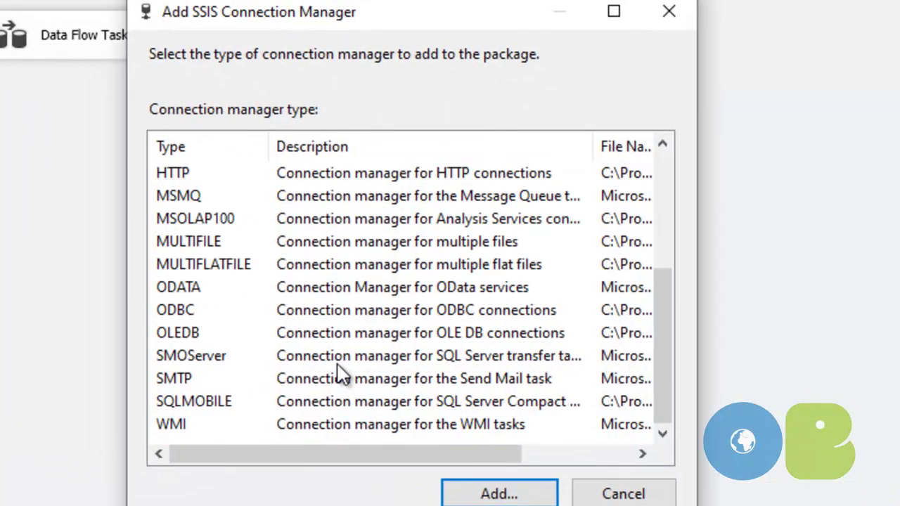
click(179, 385)
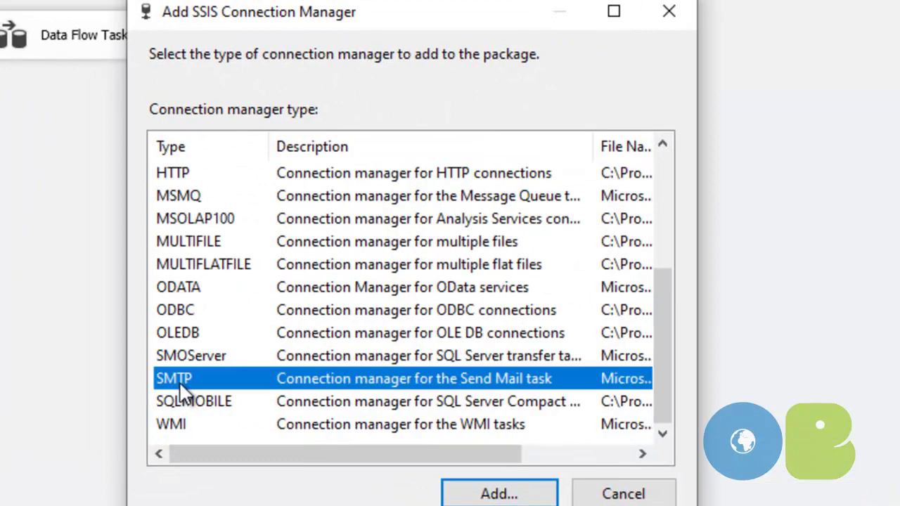
click(633, 492)
- View the new SMTP connection settings from the Send Mail Task's SmtpConnection property without creating a connection
double_click(317, 184)
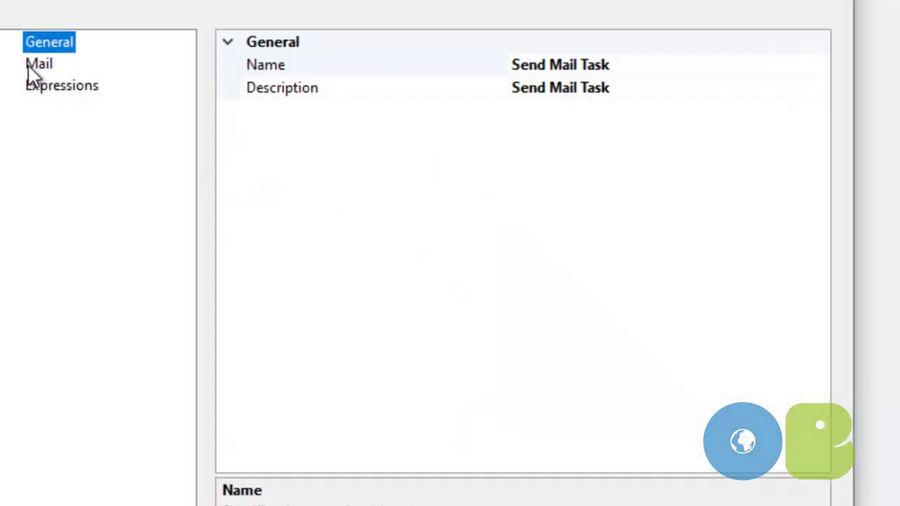
click(28, 65)
click(751, 67)
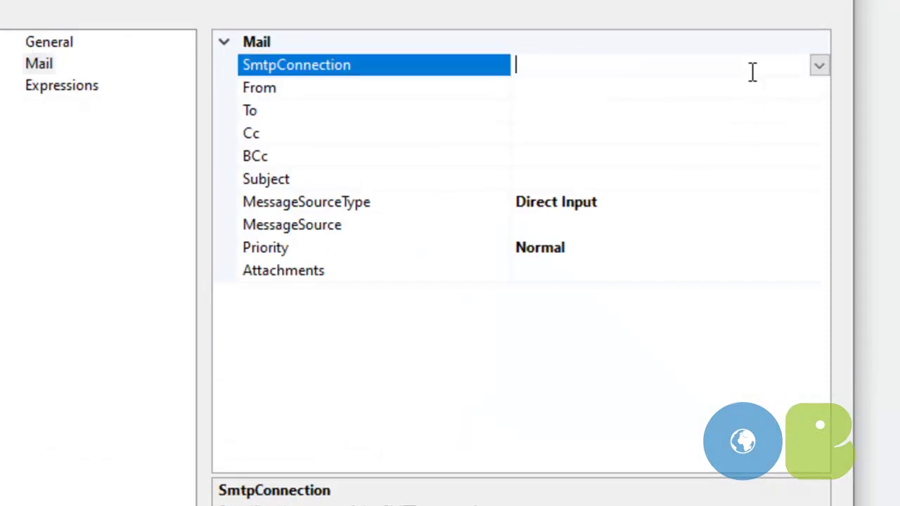
click(818, 64)
click(627, 92)
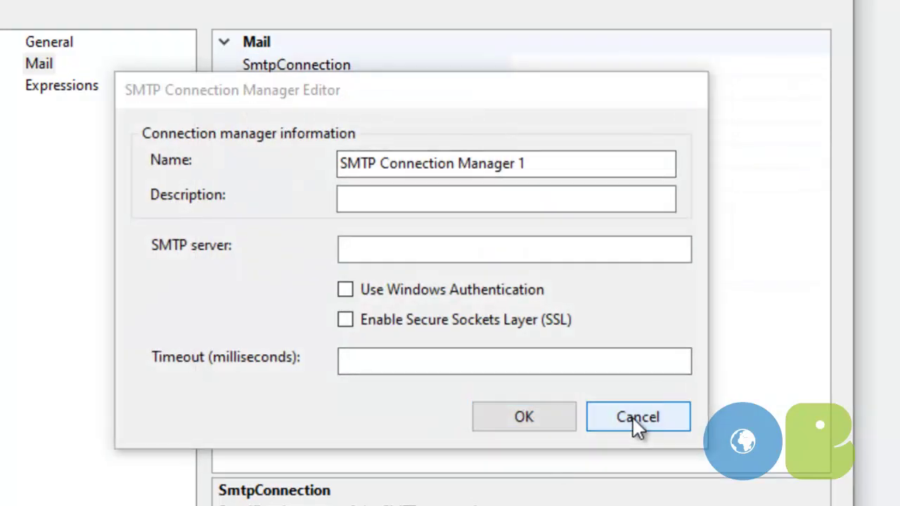
click(638, 420)
key(Return)
- Edit the existing SMTP Connection Manager and set its SMTP server to 192.168.1.1
click(559, 402)
right_click(559, 402)
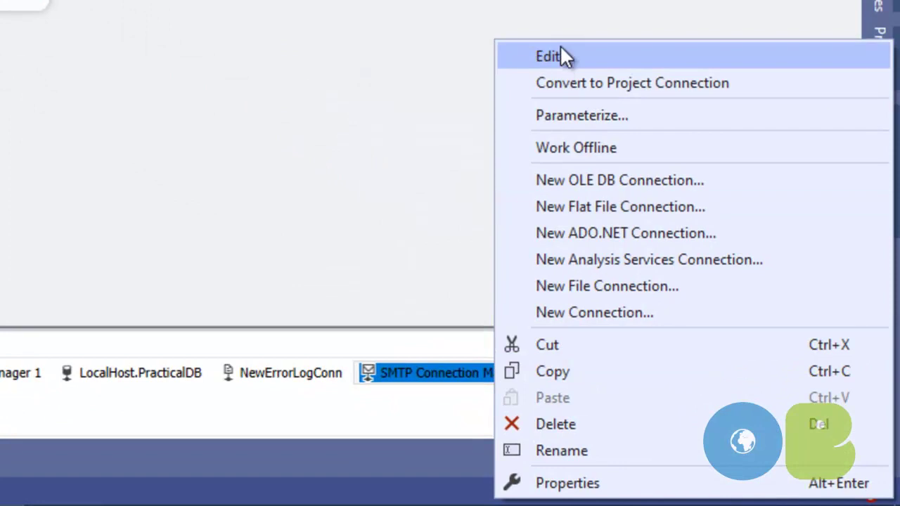
click(556, 57)
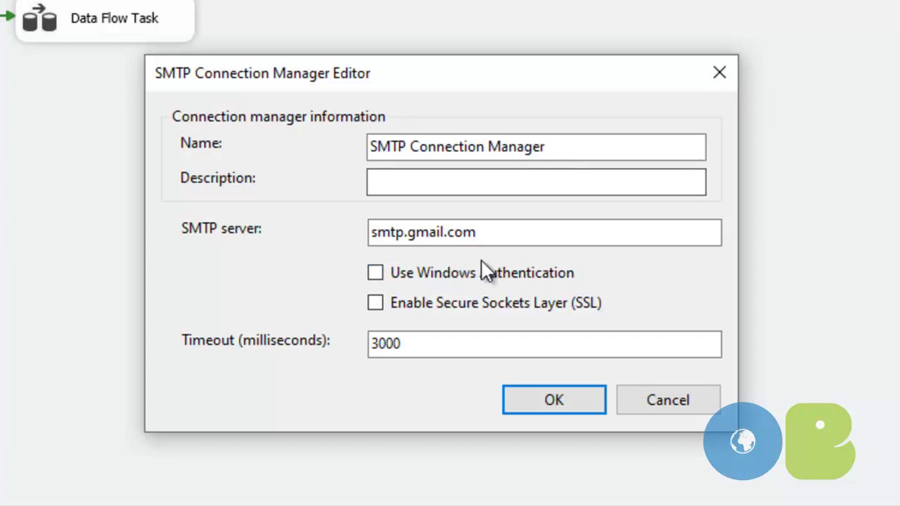
drag(516, 233, 274, 235)
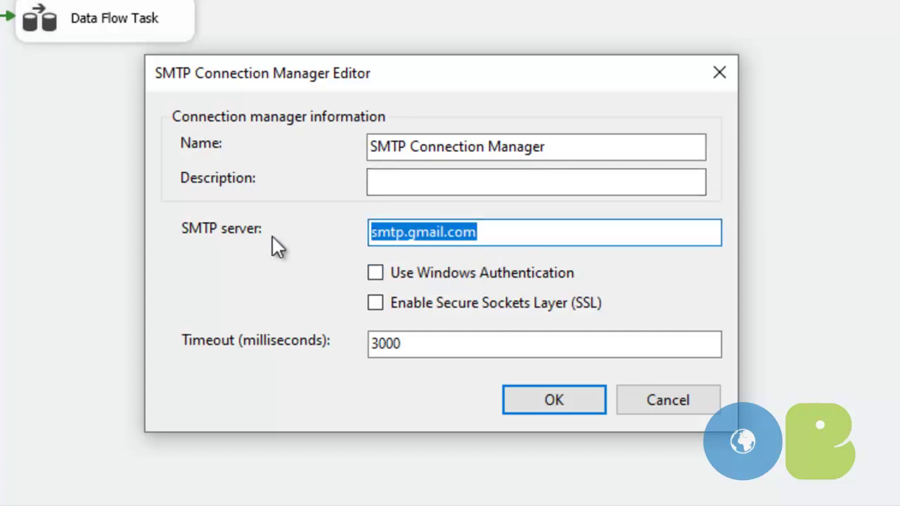
text(192)
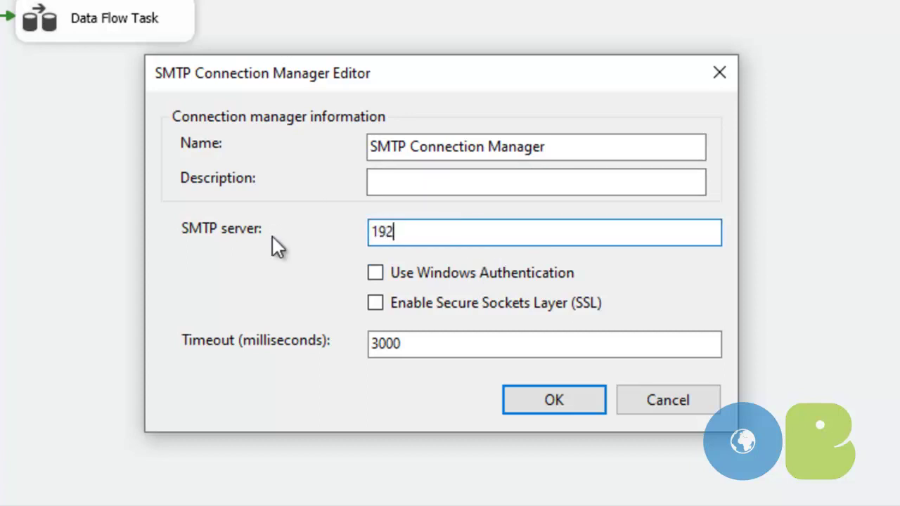
text(.168.1.1)
- Enable Windows Authentication and Secure Sockets Layer (SSL) for the SMTP connection and save its settings
click(376, 277)
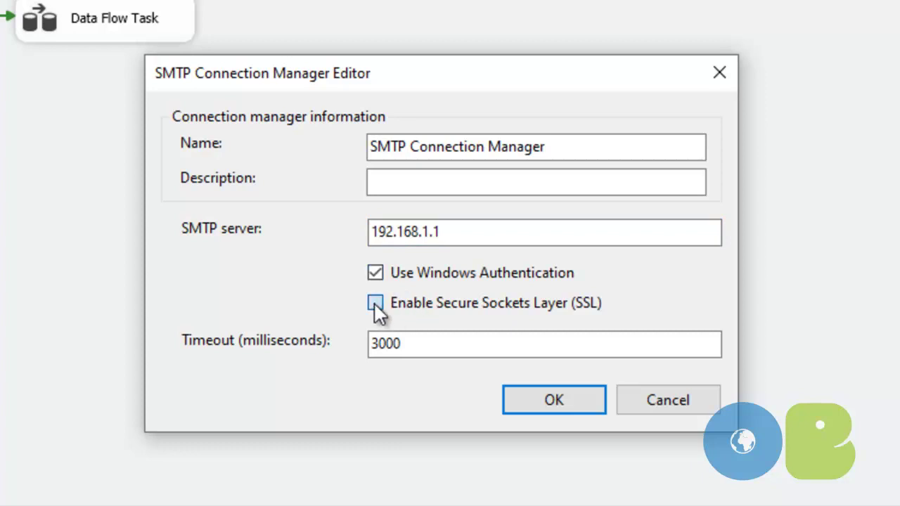
click(375, 304)
drag(417, 345, 331, 327)
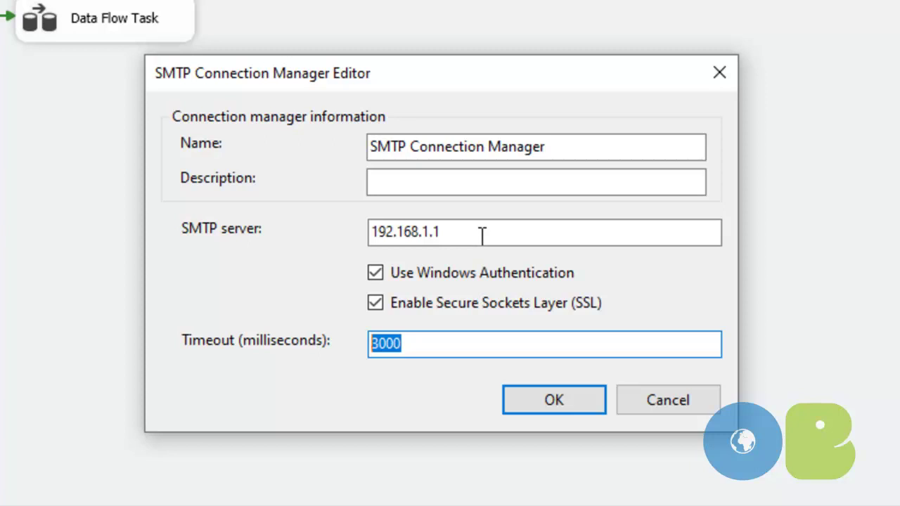
drag(482, 235, 313, 235)
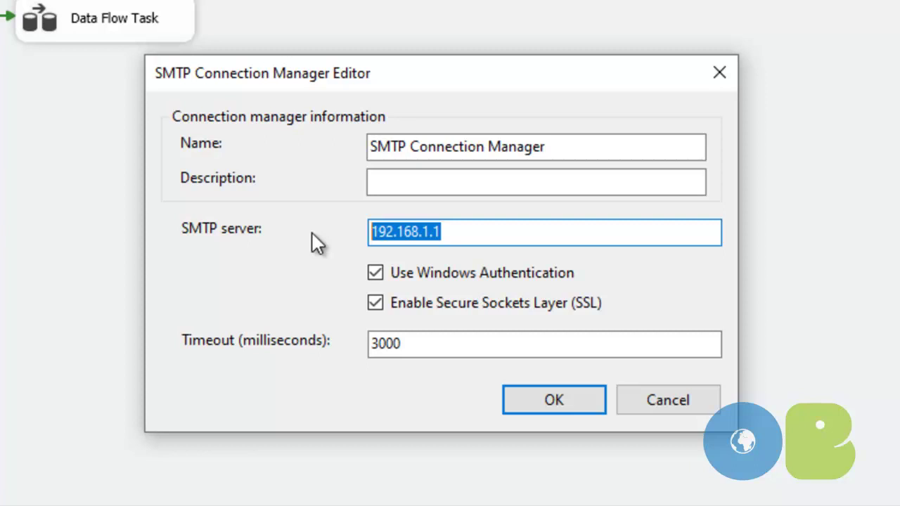
click(571, 398)
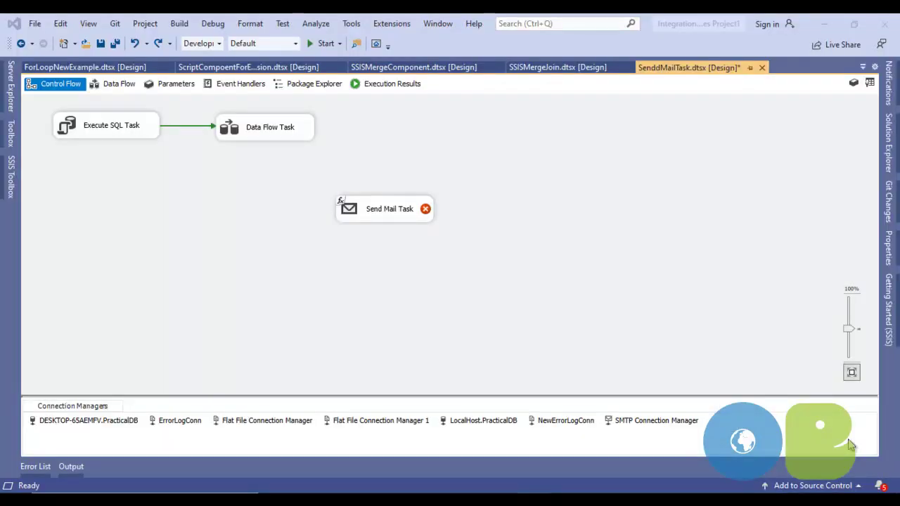
- Review the package variables for the mail's attachment, sender, message, subject and recipients, including the AttachVar file path
right_click(639, 219)
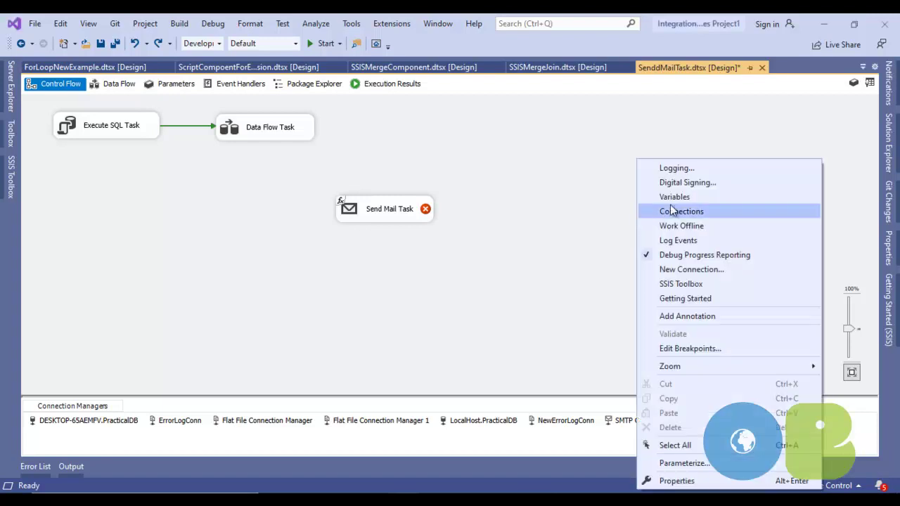
click(674, 197)
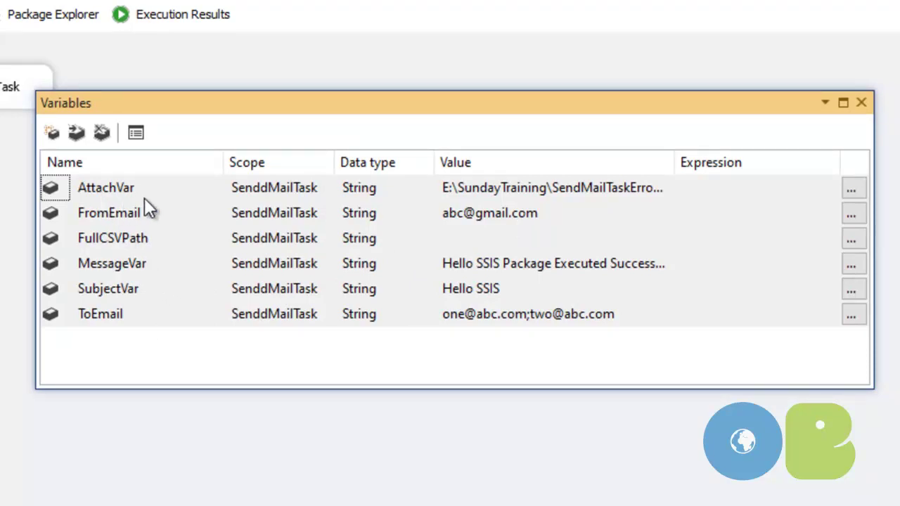
click(496, 185)
drag(490, 186, 671, 186)
click(504, 364)
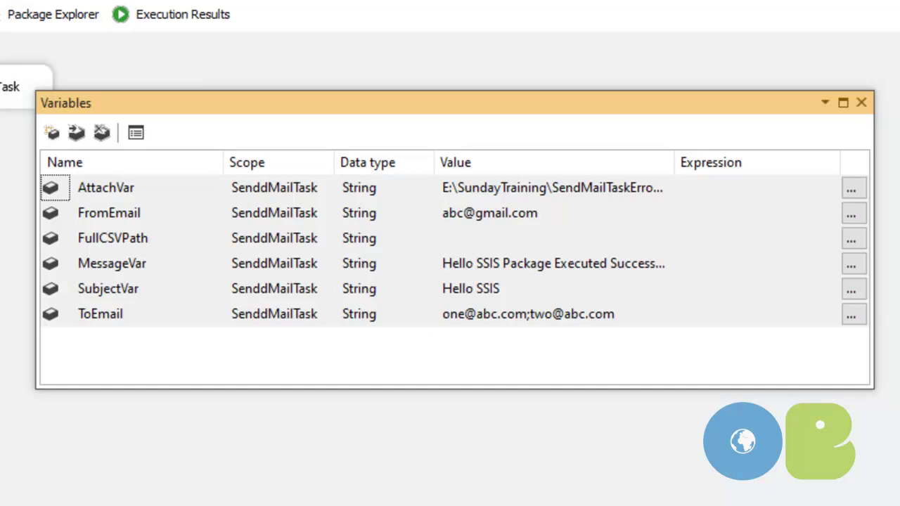
click(860, 102)
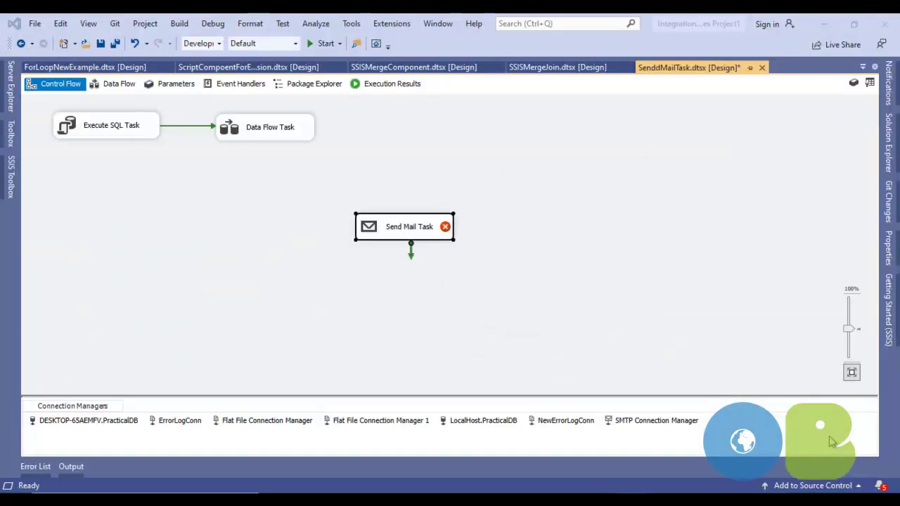
- Open the Send Mail Task's mail settings and assign the existing SMTP Connection Manager as its SmtpConnection
double_click(420, 226)
click(245, 144)
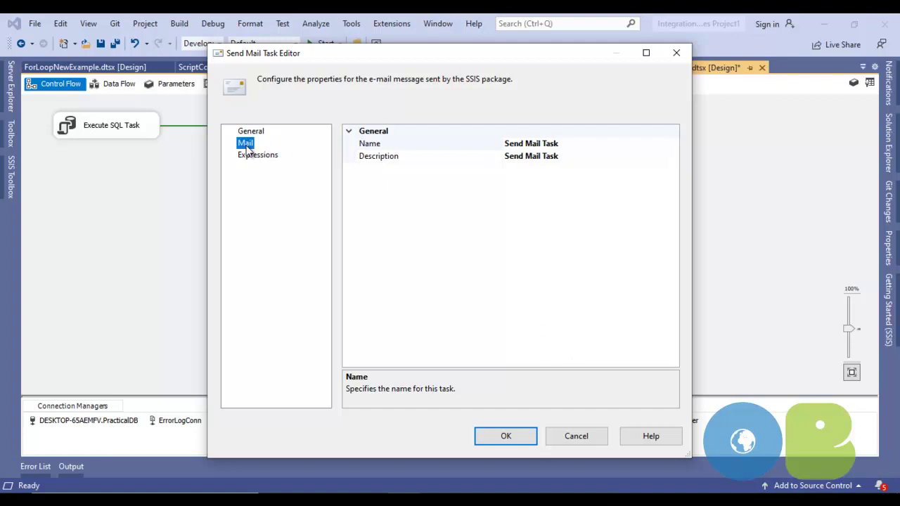
click(546, 144)
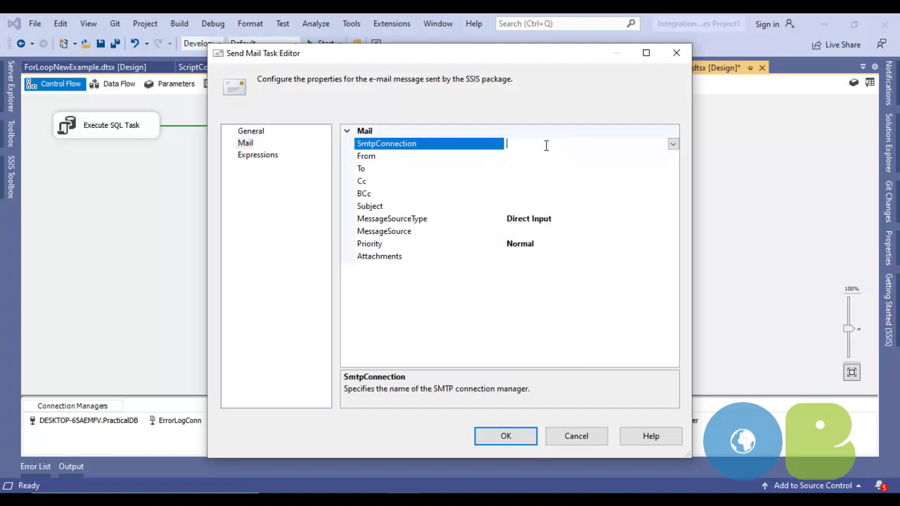
click(672, 144)
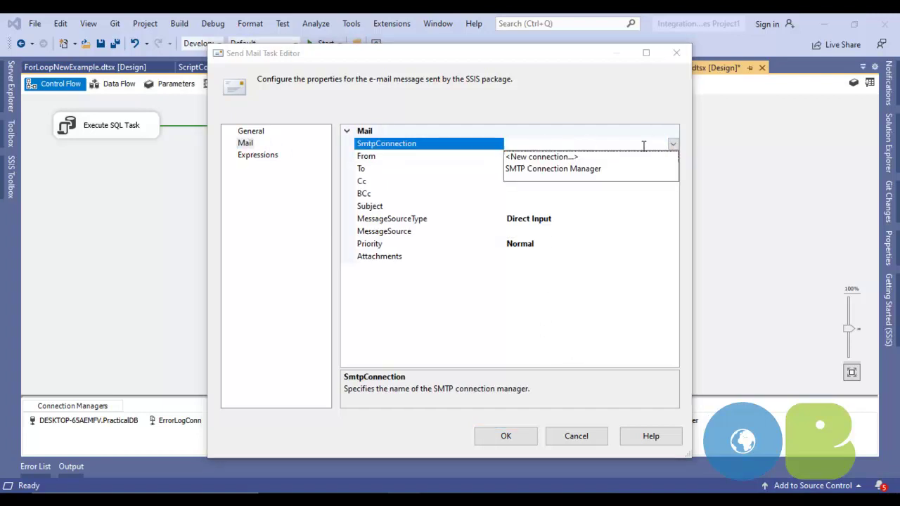
click(545, 168)
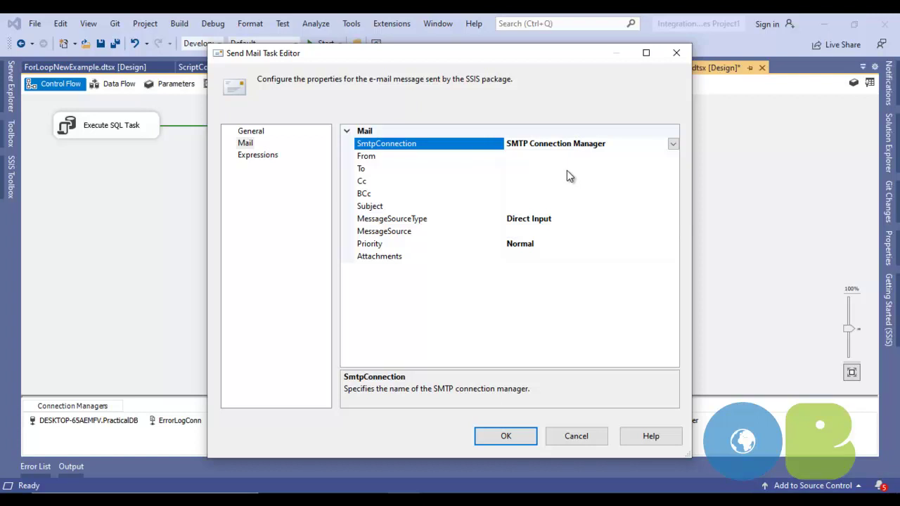
- Open the Send Mail Task's property expressions and set the FromLine property to the expression @[User::FromEmail]
click(264, 155)
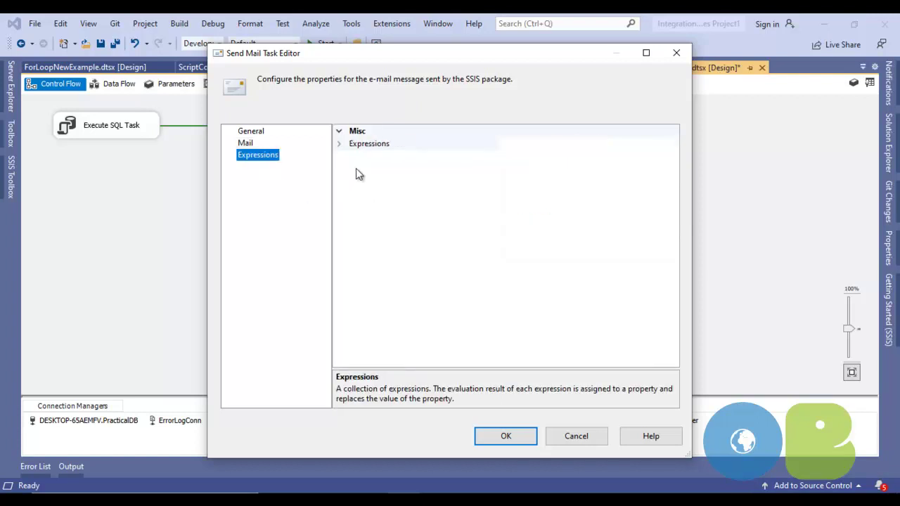
click(627, 145)
click(677, 144)
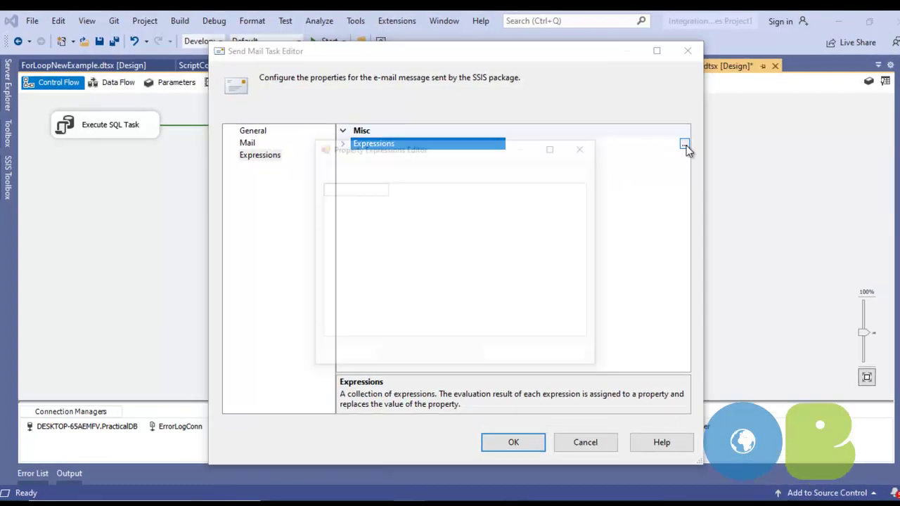
click(447, 228)
click(457, 217)
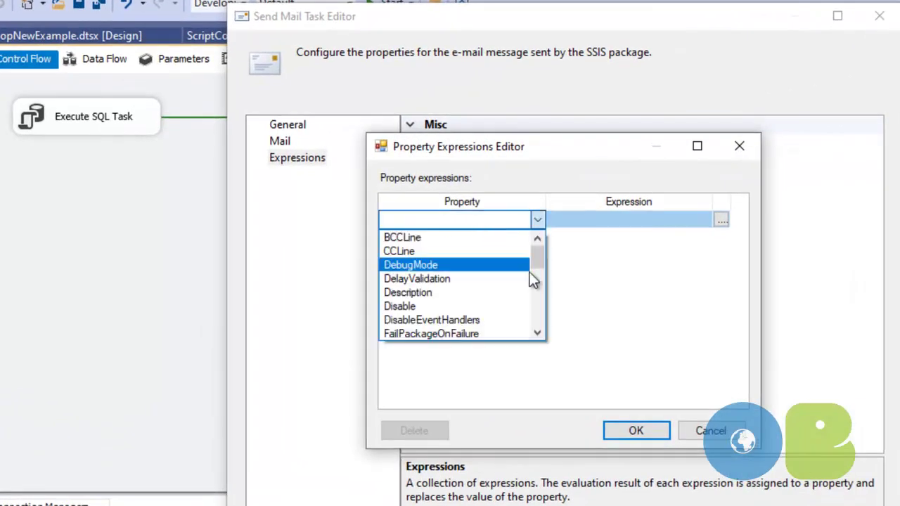
drag(538, 260, 537, 291)
click(433, 265)
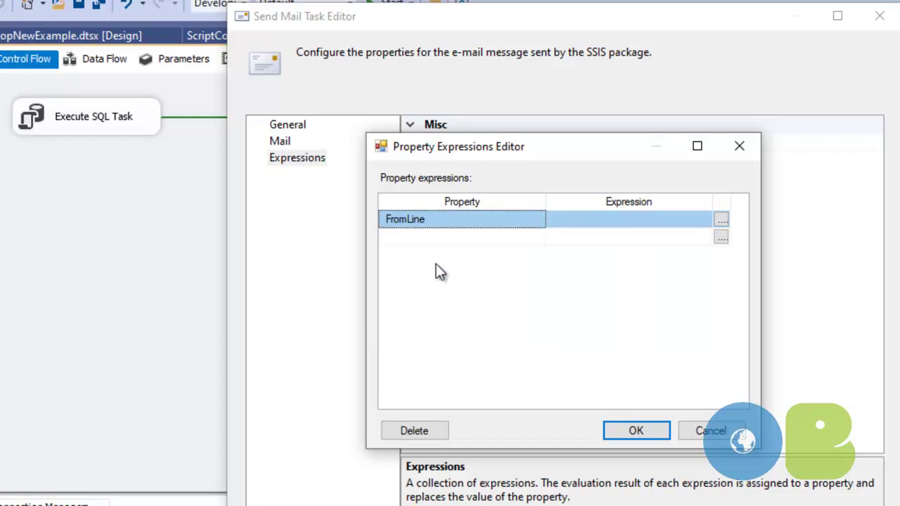
click(722, 222)
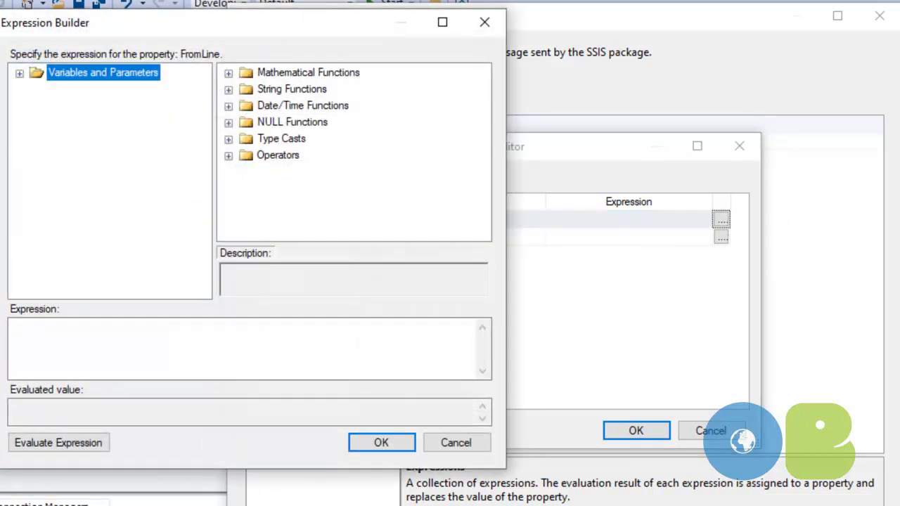
click(18, 73)
drag(116, 122, 165, 366)
click(385, 443)
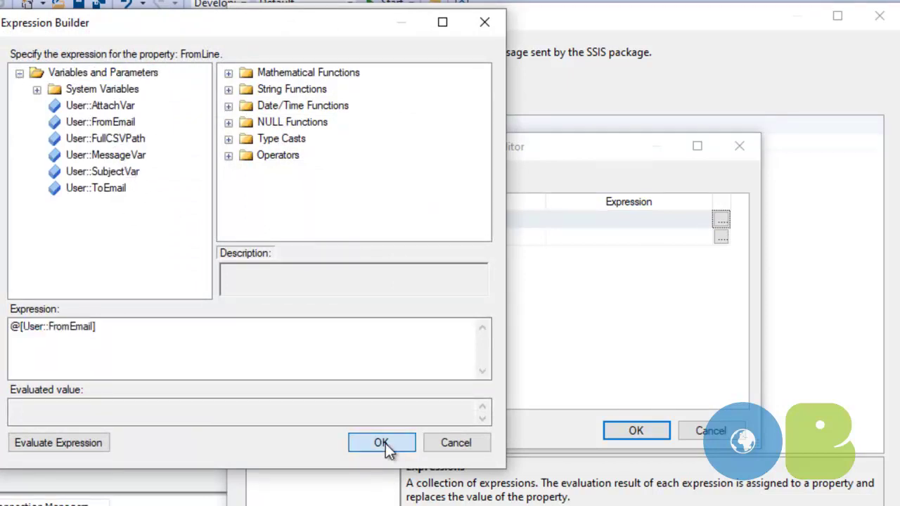
- Add a ToLine property expression to the Send Mail Task that uses @[User::ToEmail]
click(536, 245)
click(536, 237)
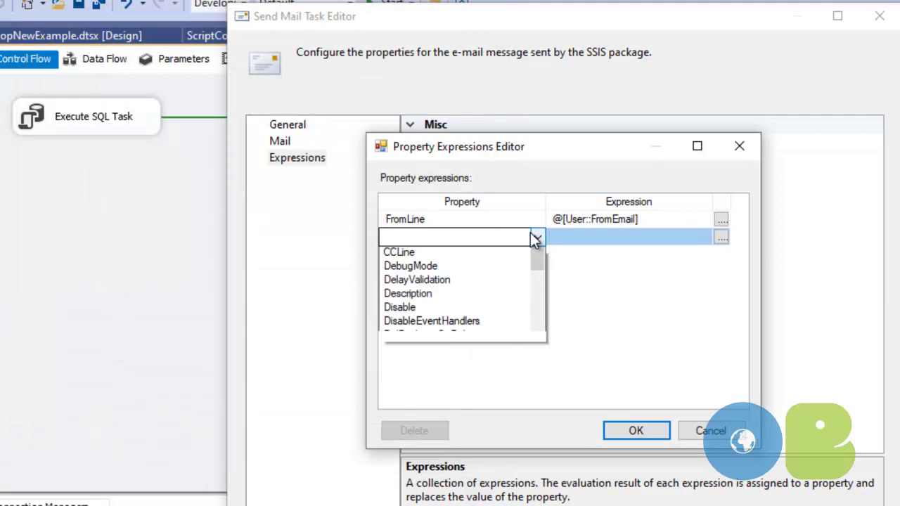
scroll(537, 329, down, 4)
scroll(537, 328, down, 2)
click(422, 324)
click(721, 237)
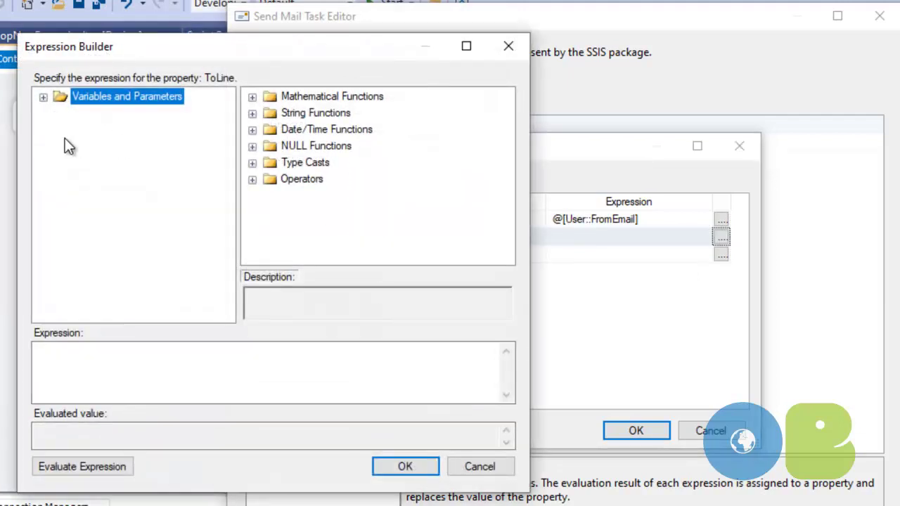
click(43, 98)
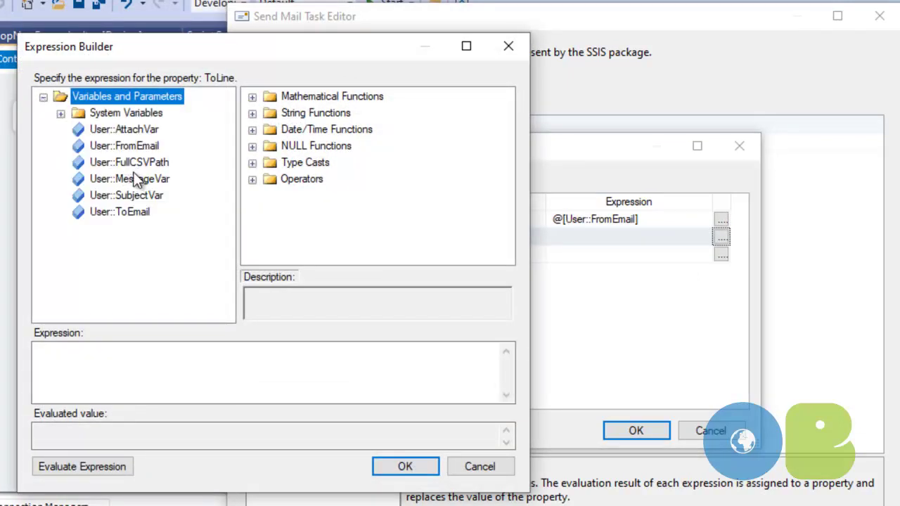
drag(129, 213, 129, 369)
click(430, 468)
- Add a Subject property expression that uses the variable @[User::SubjectVar]
click(519, 254)
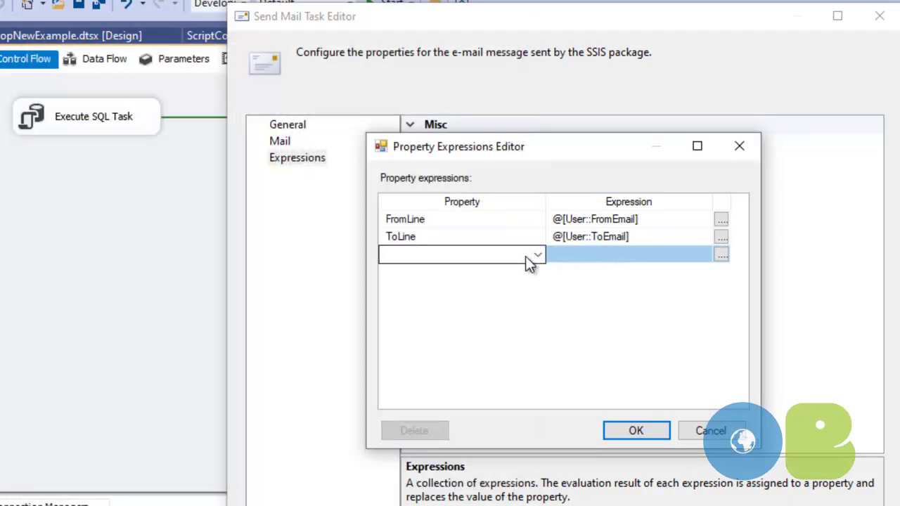
click(537, 255)
drag(537, 297, 546, 353)
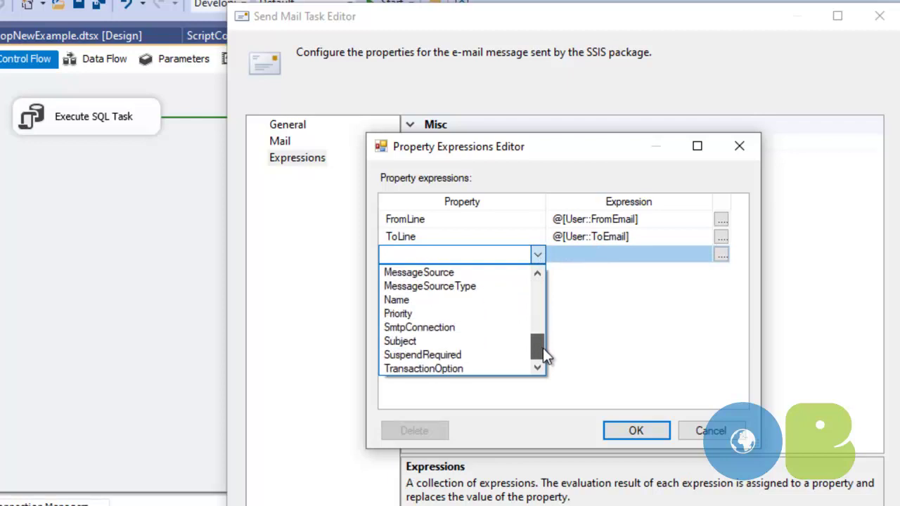
click(485, 340)
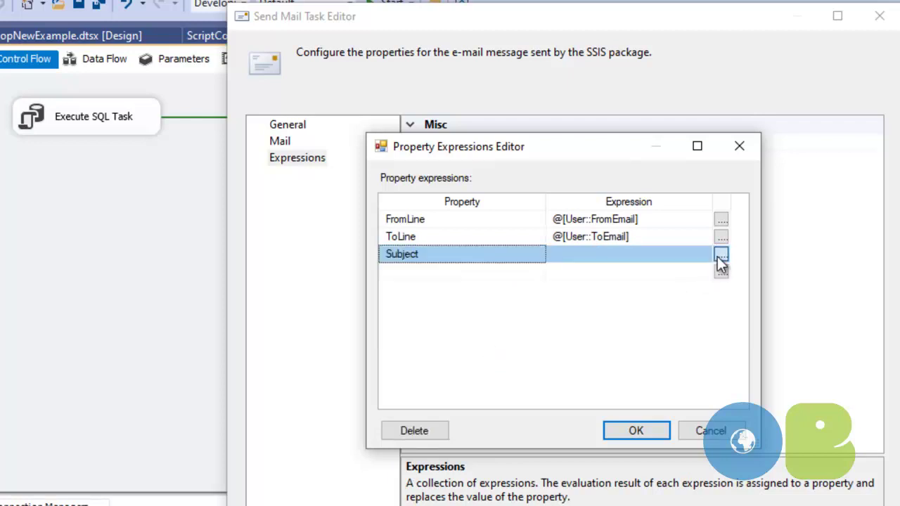
click(716, 257)
click(67, 121)
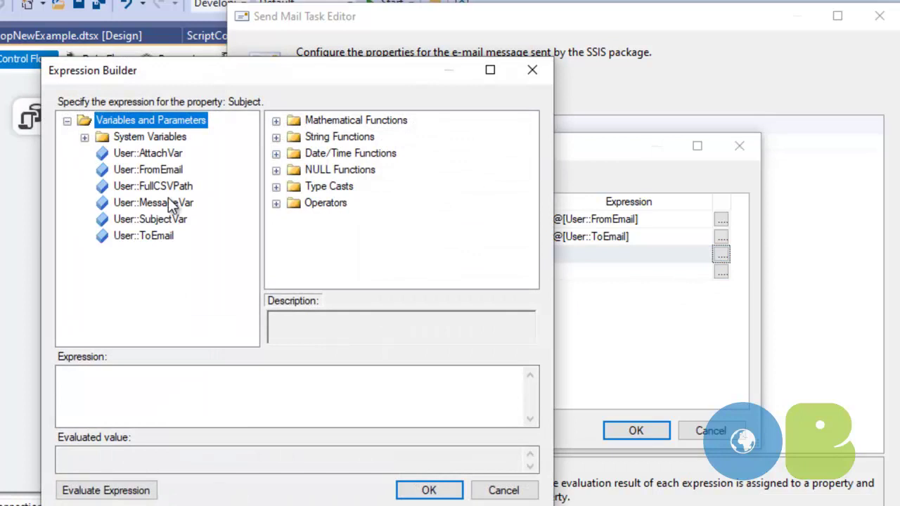
drag(162, 221, 151, 404)
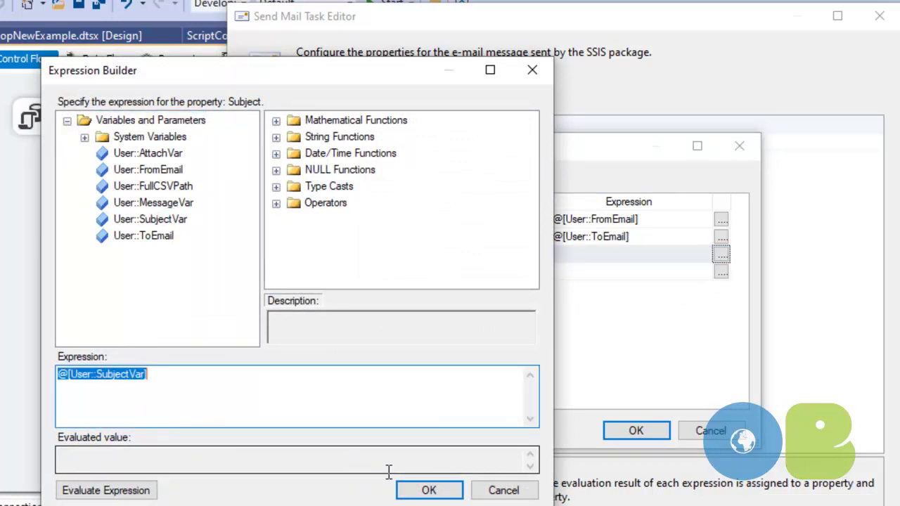
click(453, 492)
- Add a MessageSource property expression that uses the variable @[User::MessageVar]
click(533, 274)
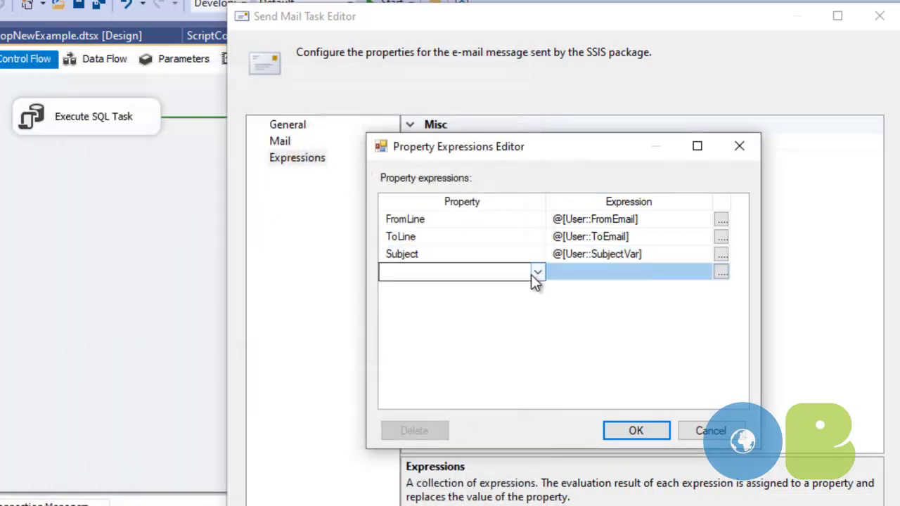
click(537, 273)
drag(543, 310, 547, 357)
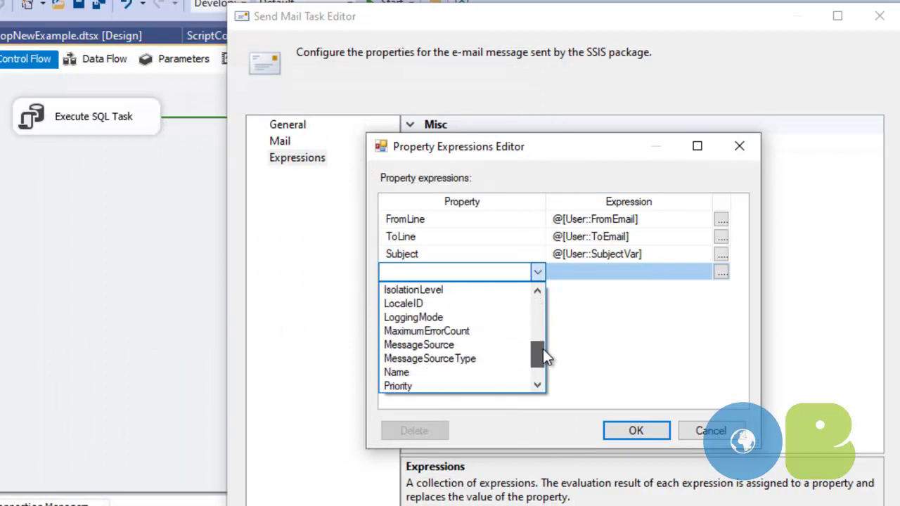
click(450, 344)
click(721, 272)
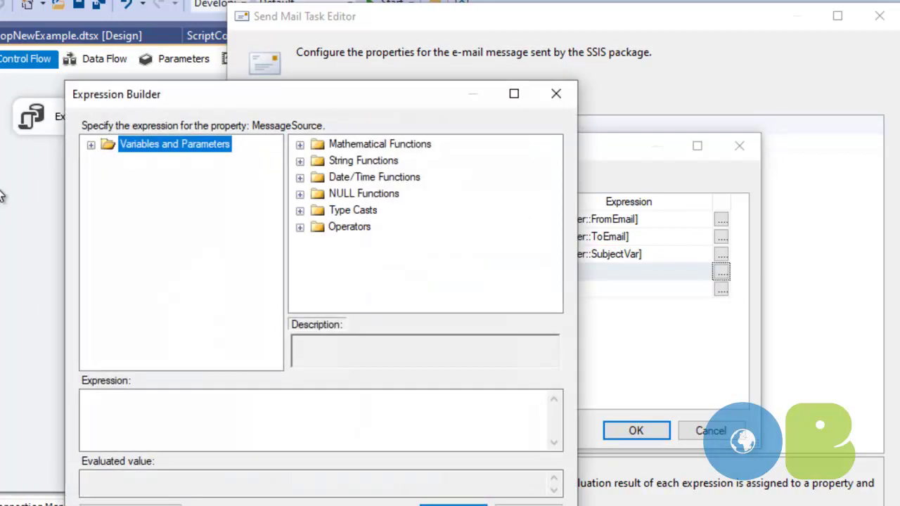
click(92, 144)
drag(191, 226, 185, 422)
click(453, 505)
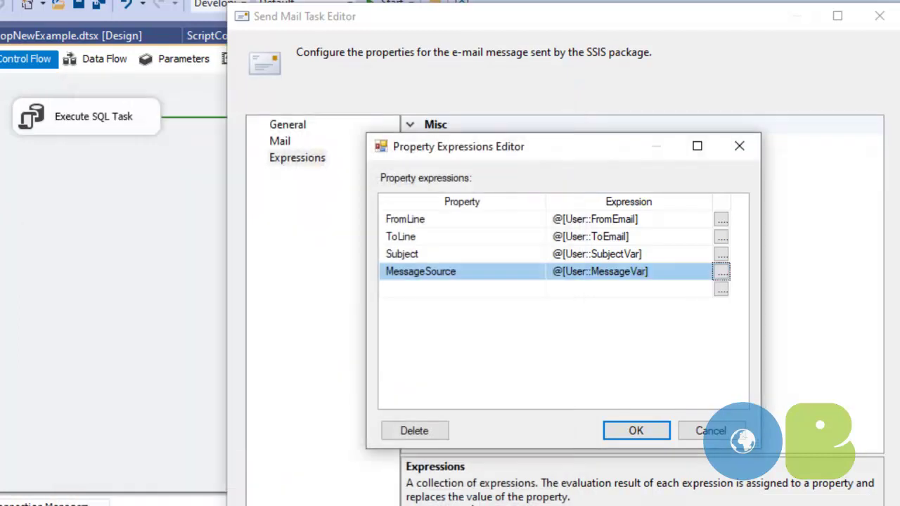
- Add a FileAttachments property expression using @[User::AttachVar] and save the Send Mail Task's settings
click(518, 287)
click(538, 289)
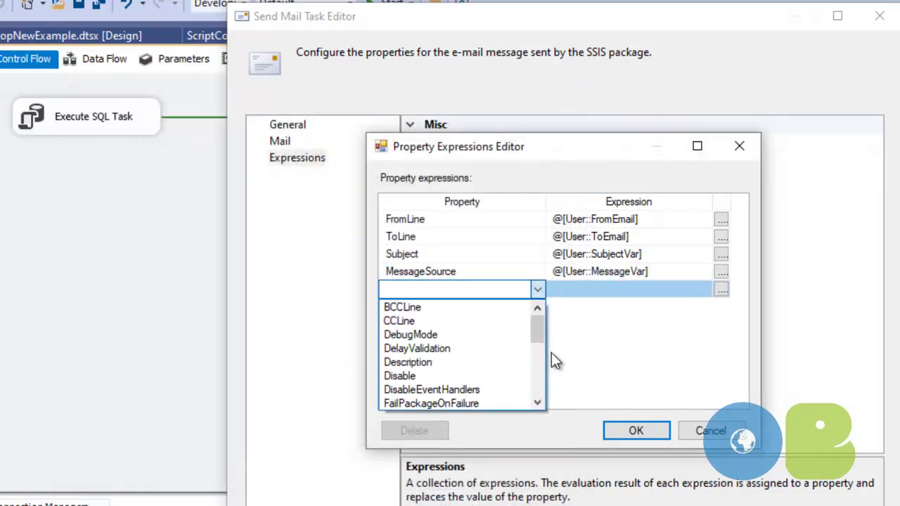
drag(536, 343, 540, 360)
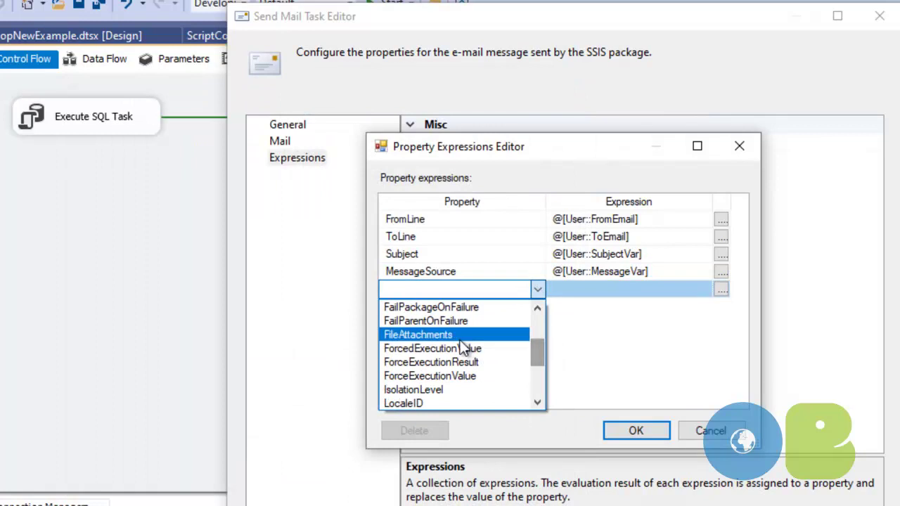
click(468, 334)
click(720, 291)
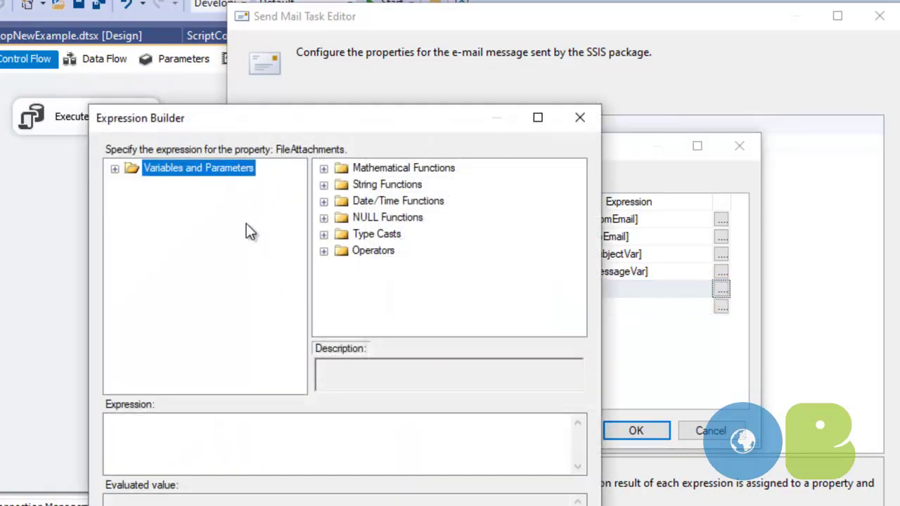
click(115, 170)
drag(204, 200, 216, 442)
key(Return)
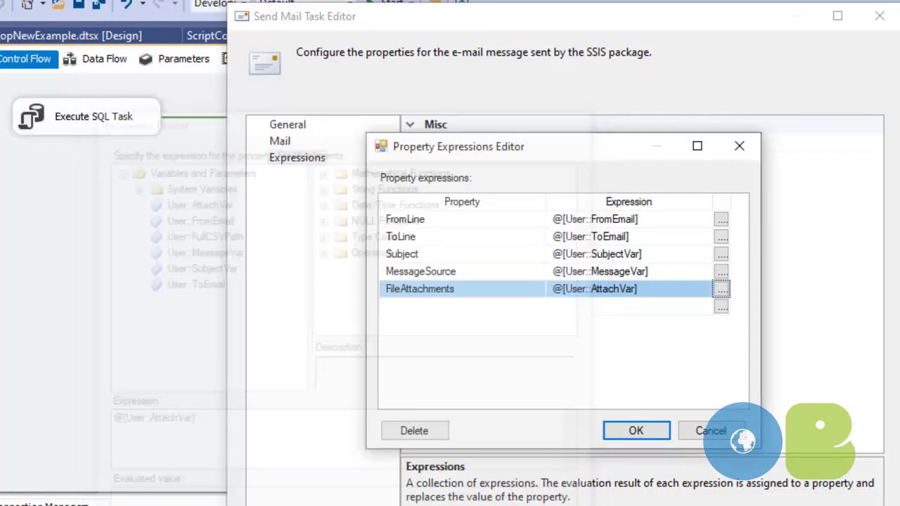
click(604, 430)
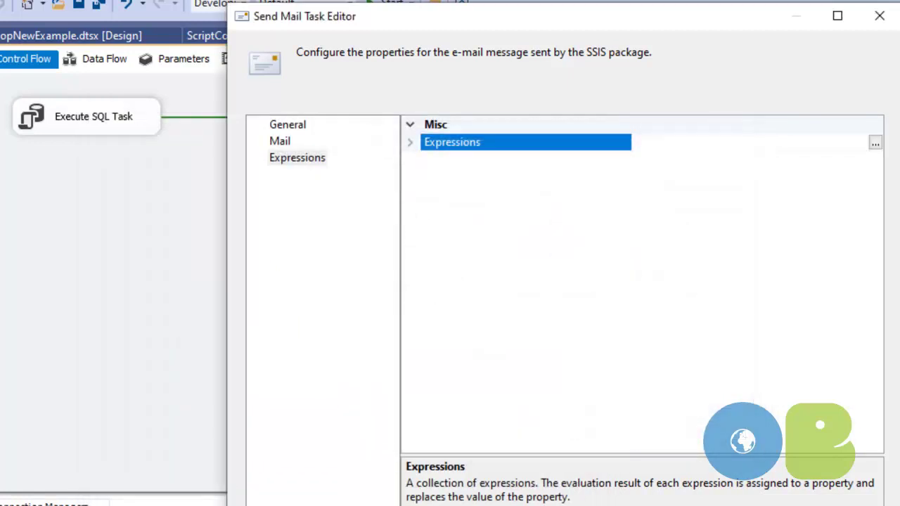
key(Return)
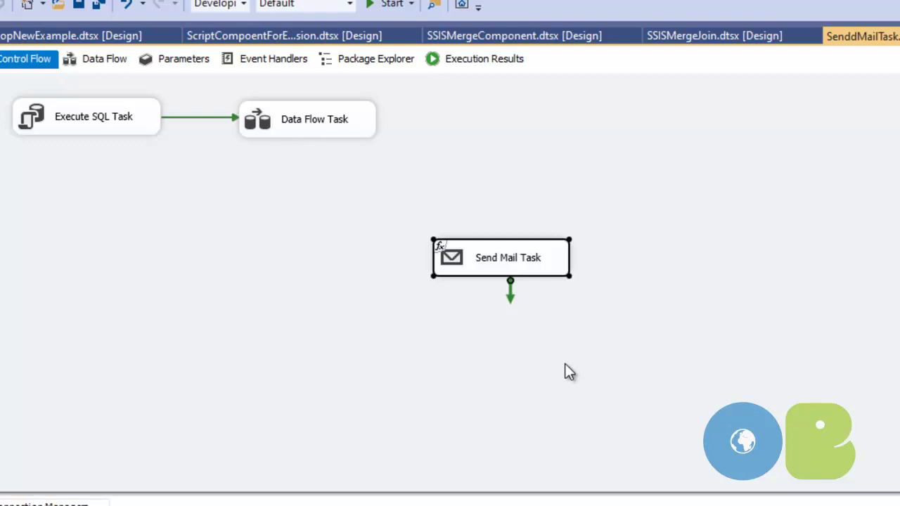
- Connect the Data Flow Task to the Send Mail Task and align the mail task in the same row of the control flow
click(345, 133)
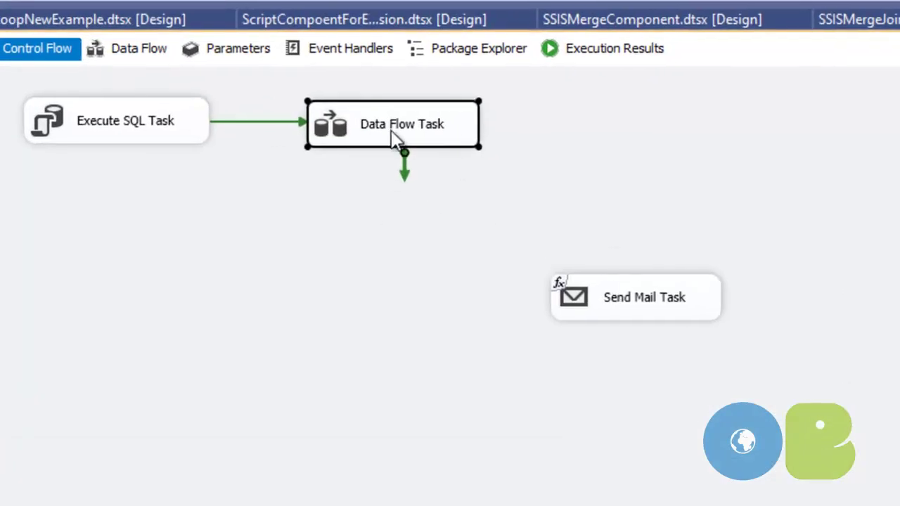
drag(406, 172, 628, 129)
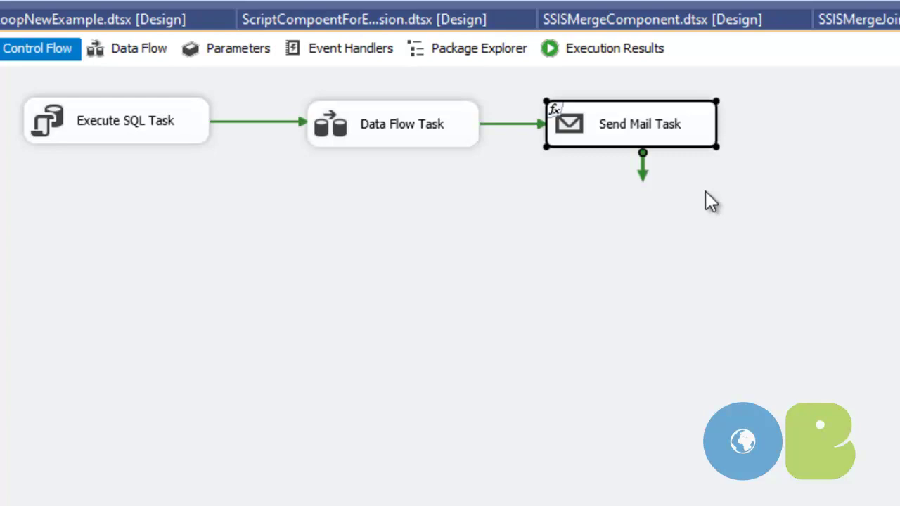
- Check the available event handler types and create an OnError event handler for the Send Mail Task executable
click(320, 48)
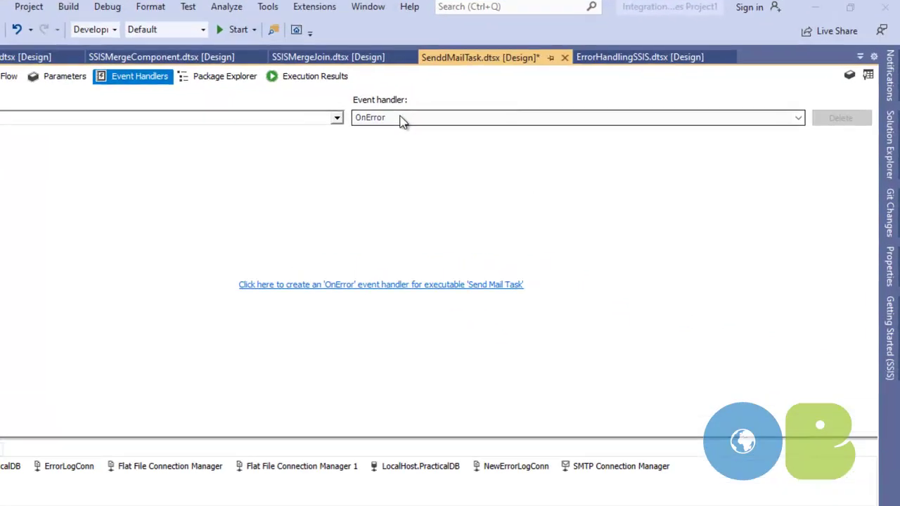
click(401, 120)
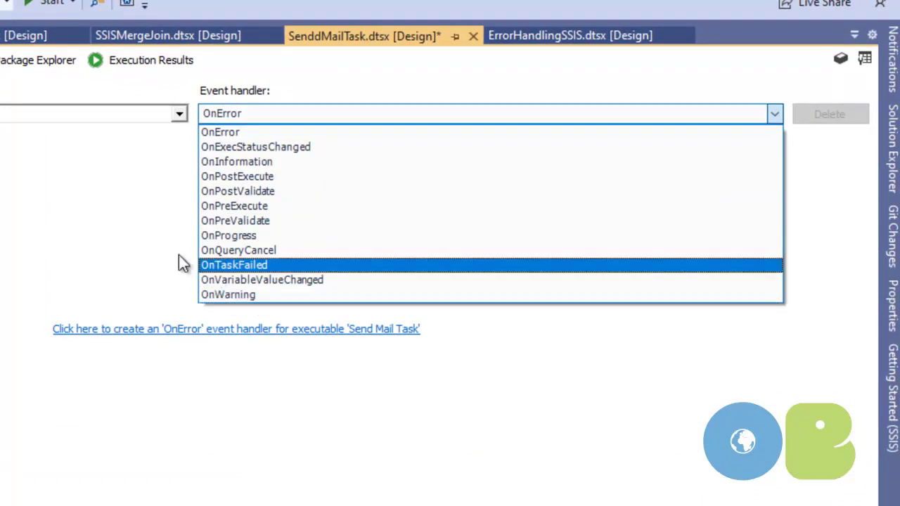
click(74, 223)
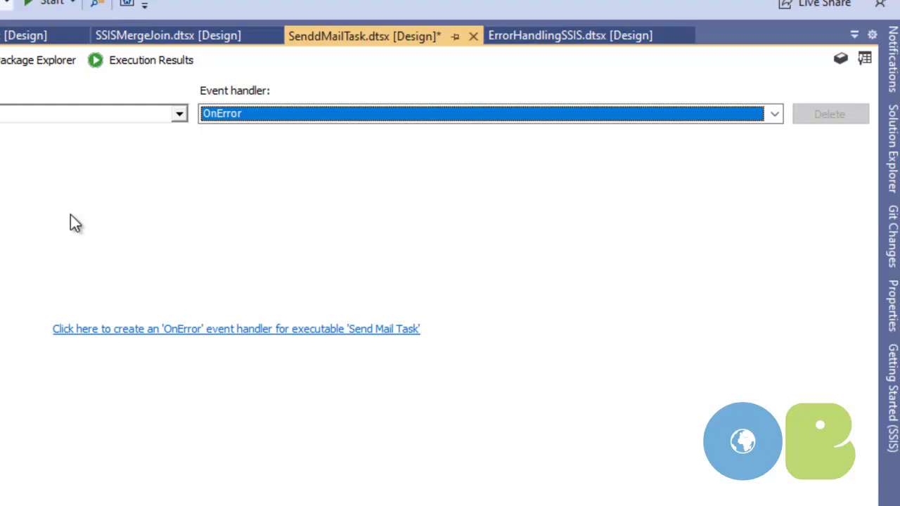
click(186, 329)
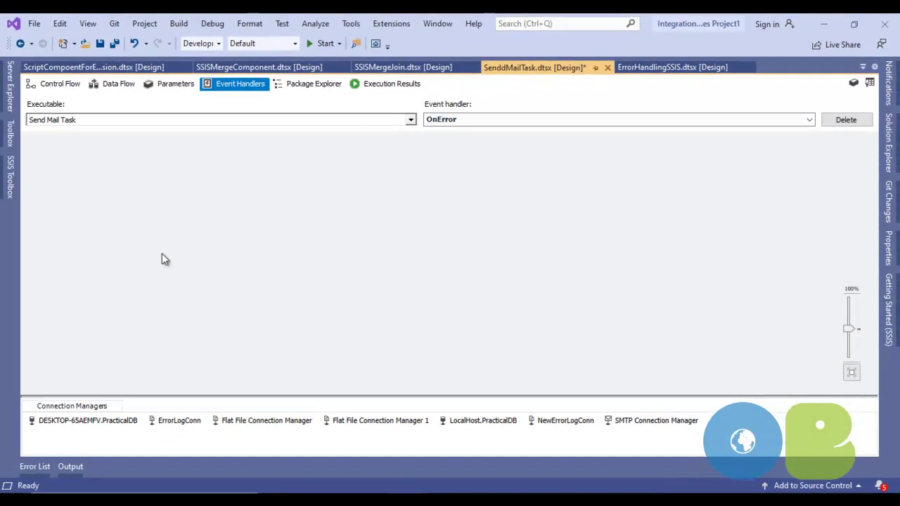
- Add a Send Mail Task to the OnError event handler and place an Execute SQL Task below it
click(10, 179)
drag(73, 239, 333, 270)
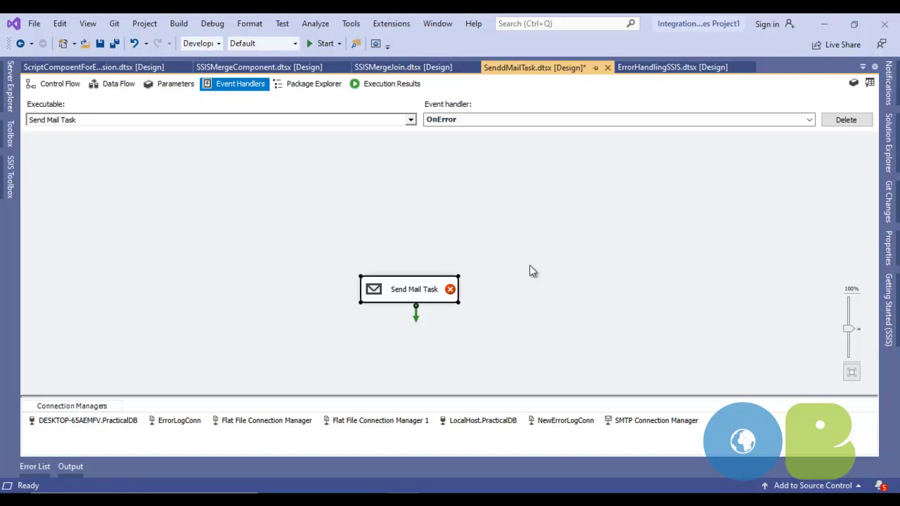
click(12, 172)
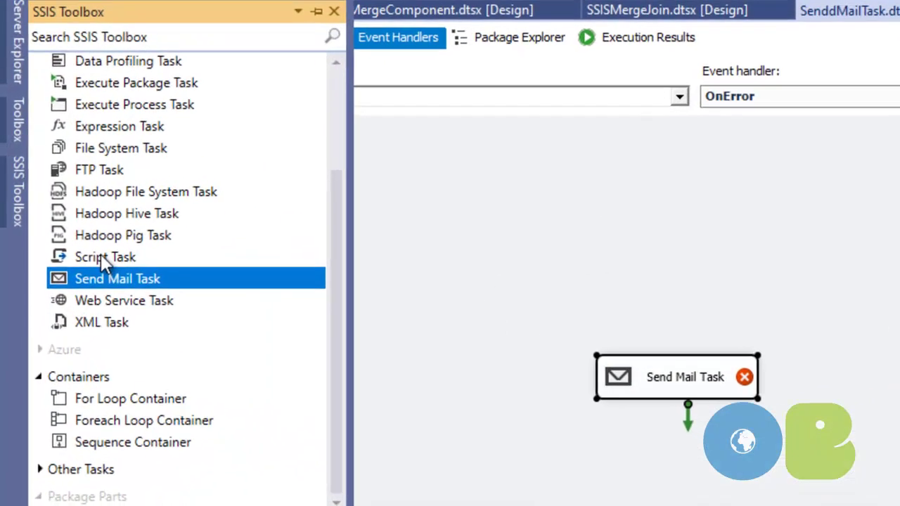
click(60, 214)
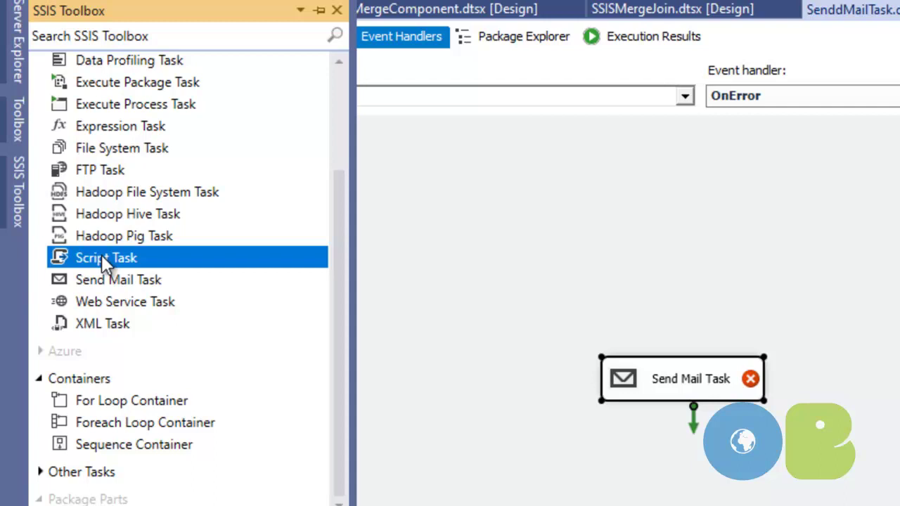
scroll(101, 258, up, 2)
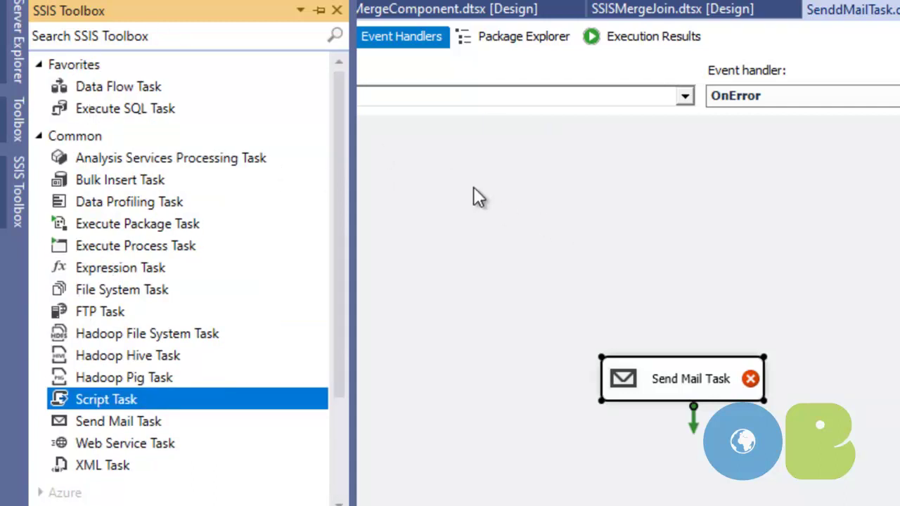
click(496, 184)
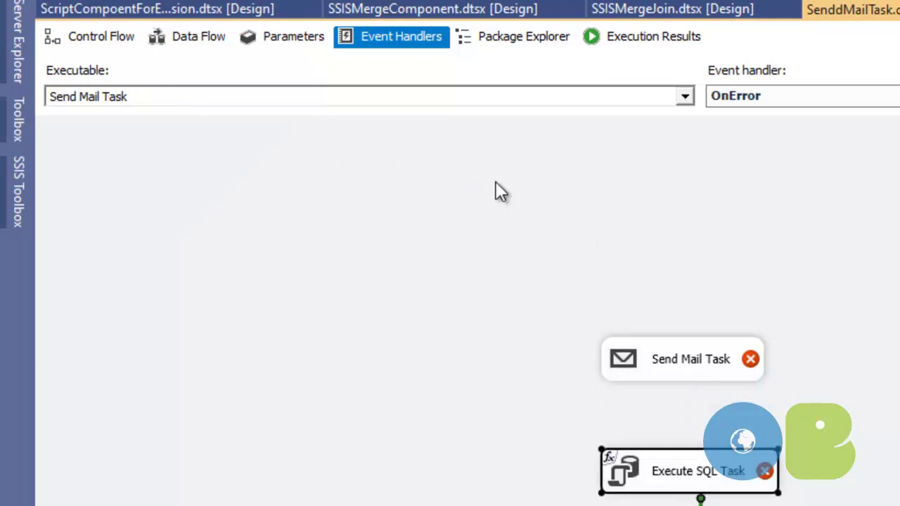
- Move the Execute SQL Task above the Send Mail Task in the event handler and set its connection to LocalHost.PracticalDB
drag(682, 472, 661, 193)
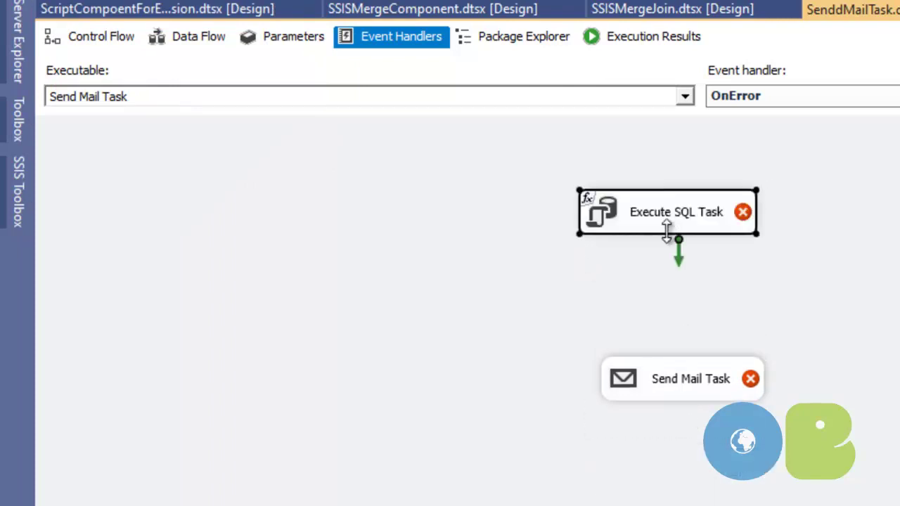
double_click(689, 223)
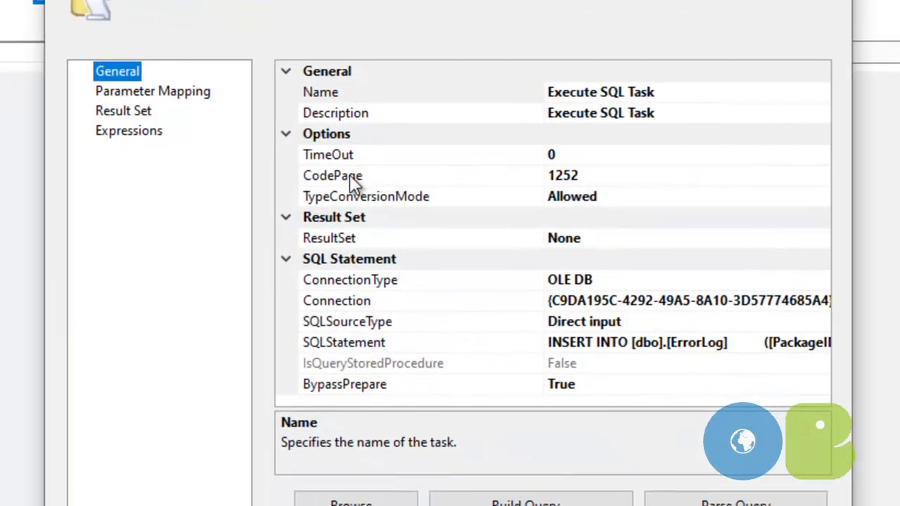
click(777, 302)
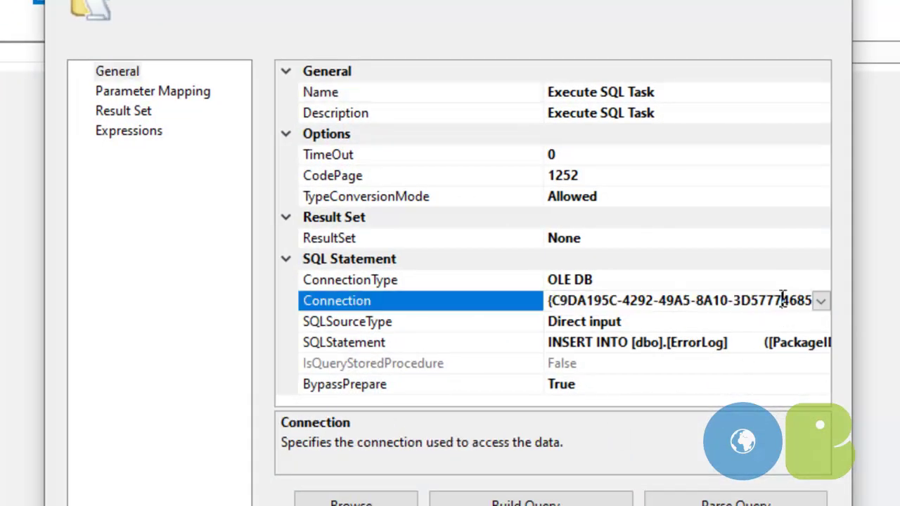
click(820, 302)
click(618, 336)
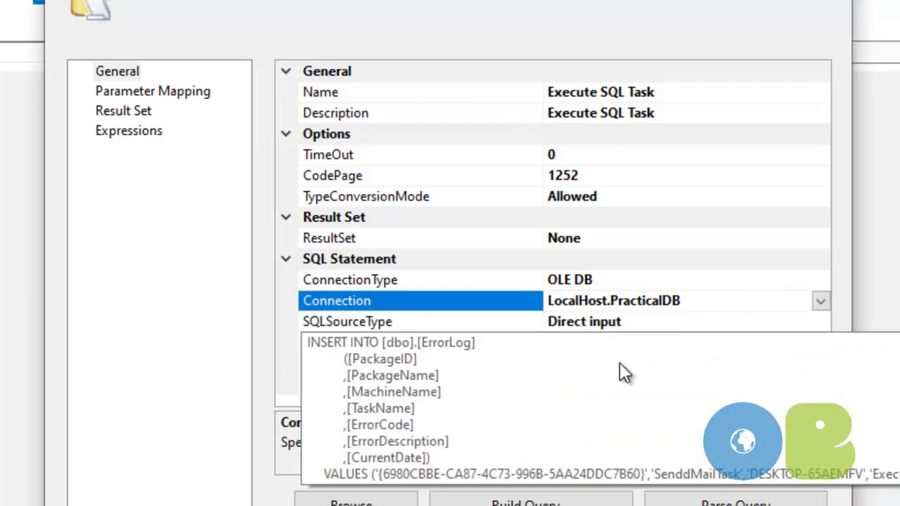
- Examine the Execute SQL Task's SqlStatementSource property expression, its ErrorLog target table, column list and system variable values
click(151, 132)
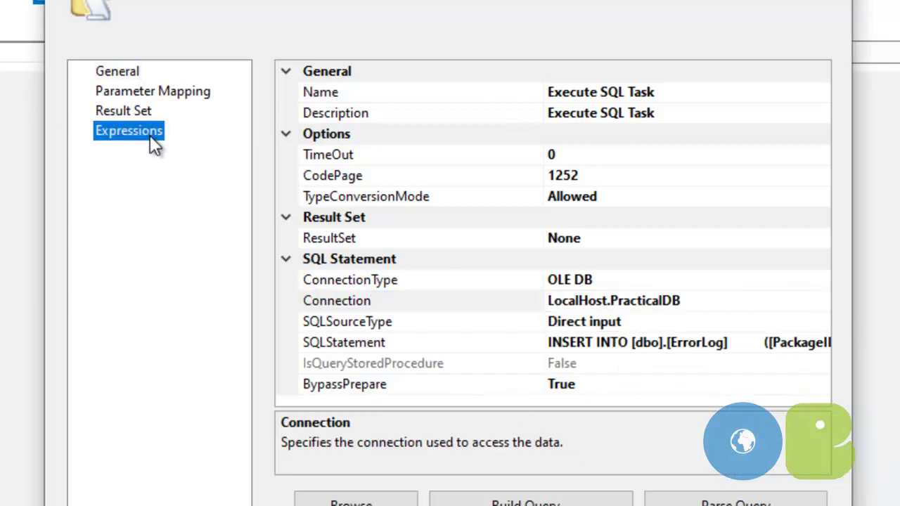
click(792, 95)
click(822, 94)
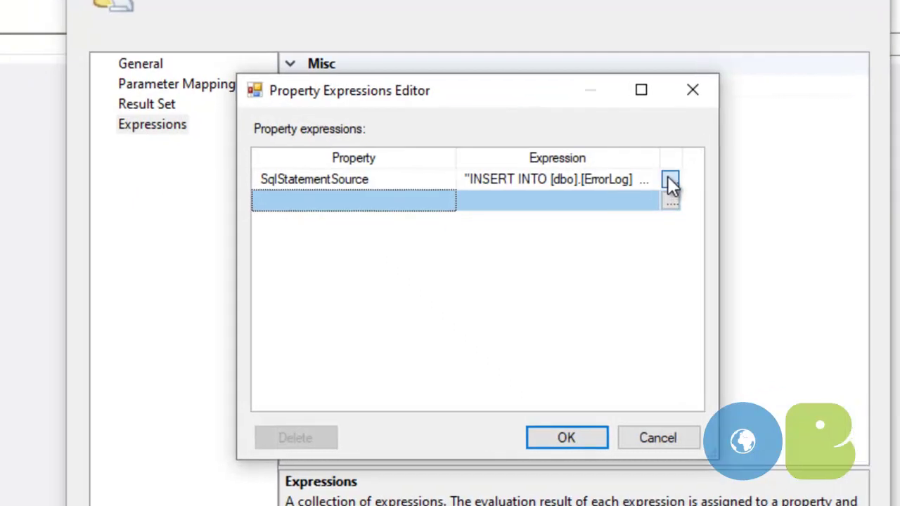
click(636, 185)
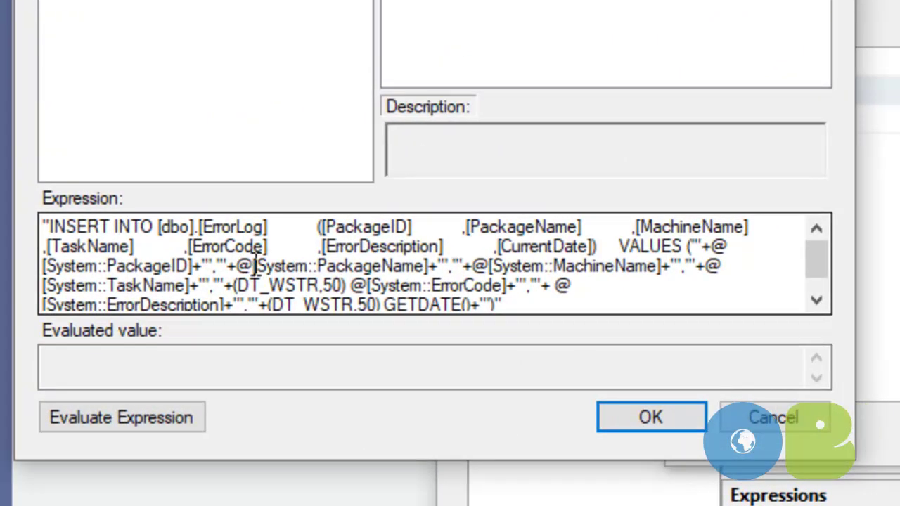
click(203, 226)
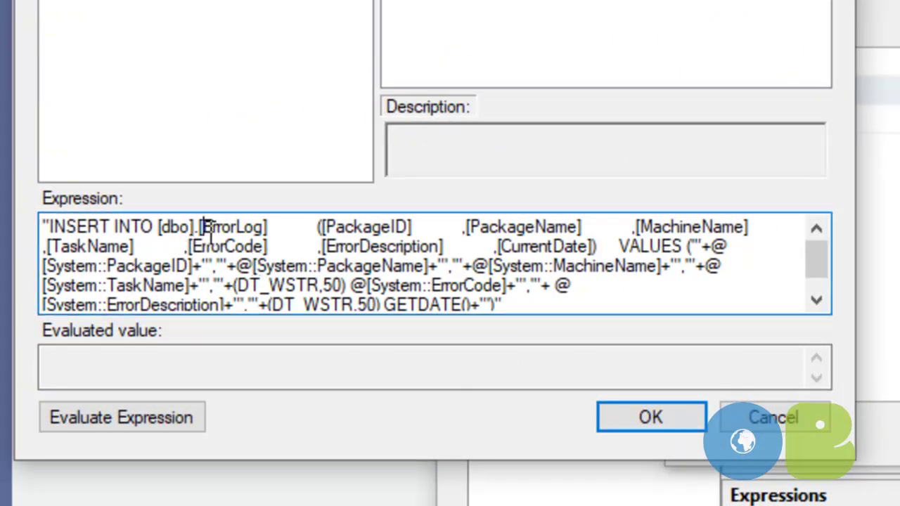
drag(203, 226, 262, 224)
drag(363, 226, 413, 226)
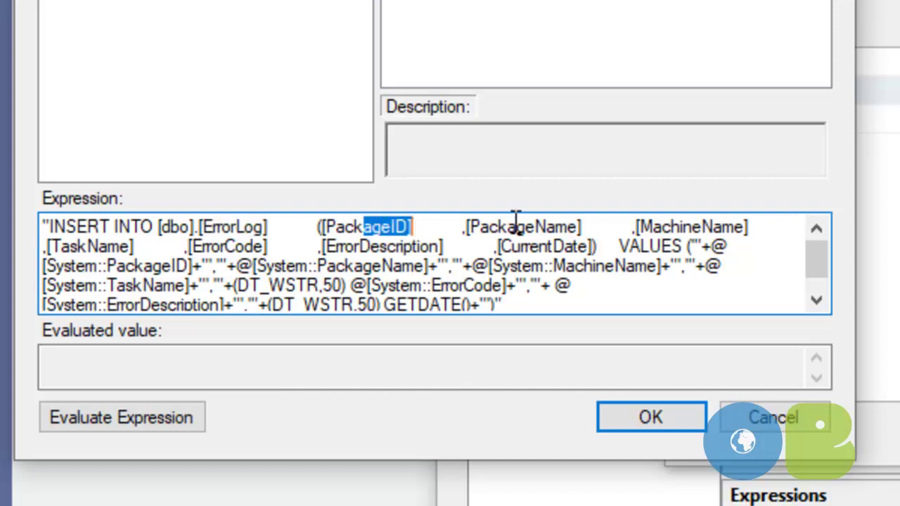
drag(515, 226, 620, 246)
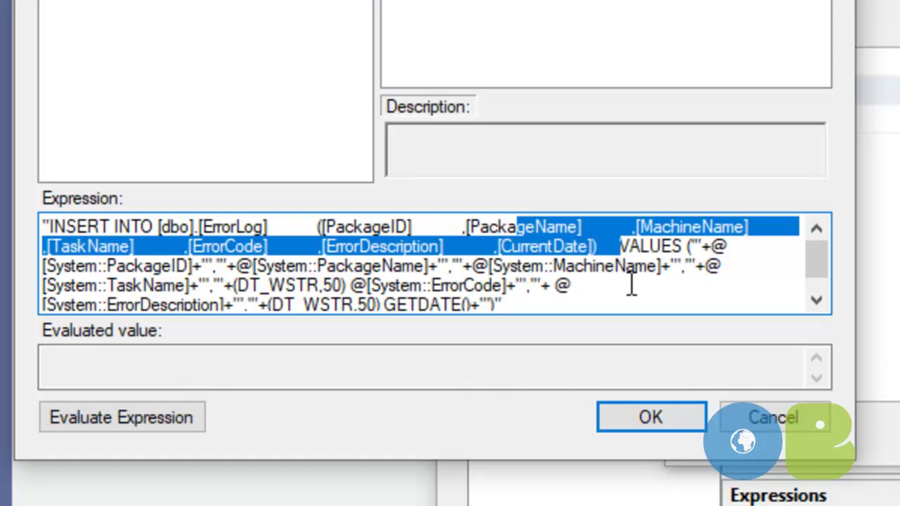
scroll(609, 285, down, 1)
scroll(609, 285, up, 1)
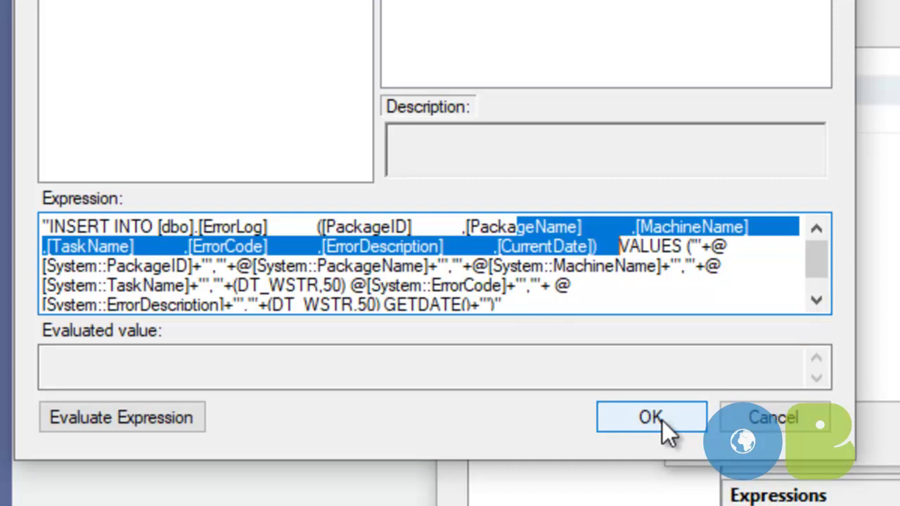
drag(212, 226, 275, 227)
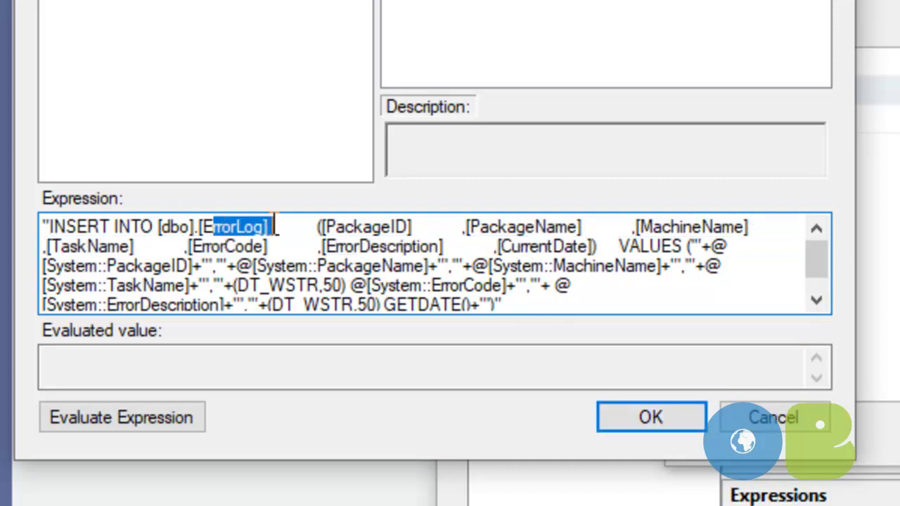
- Accept the SqlStatementSource expression and save the Execute SQL Task's settings
click(667, 419)
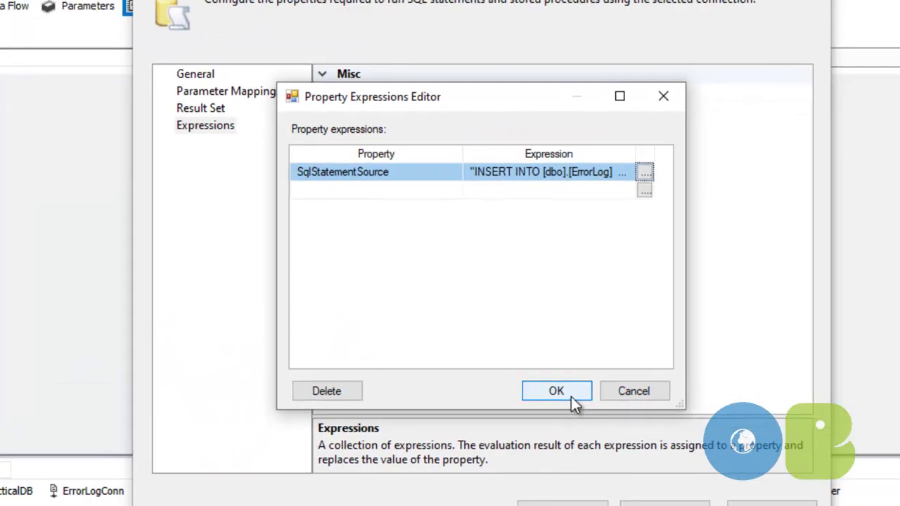
click(571, 399)
click(562, 503)
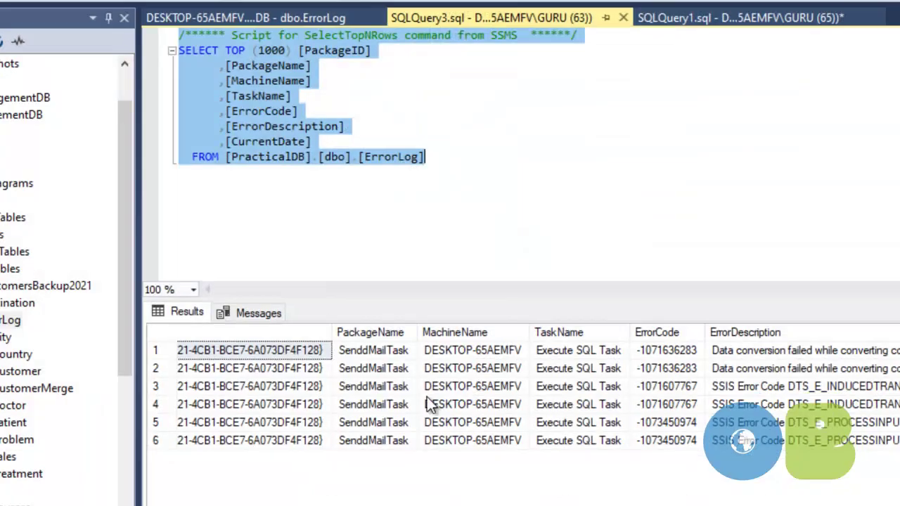
- Switch to SSMS, review all columns of the ErrorLog query results through CurrentDate, and return to the SSIS package
click(380, 199)
key(ctrl+a)
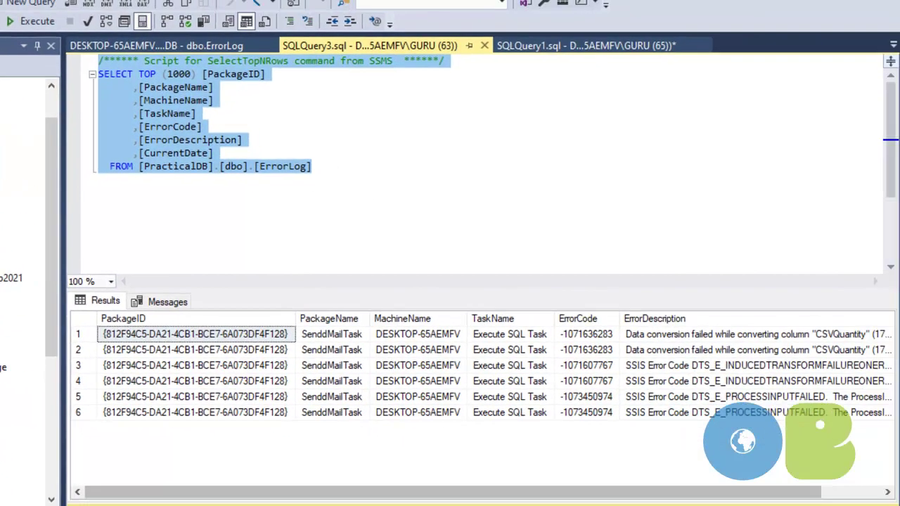
drag(431, 492, 757, 499)
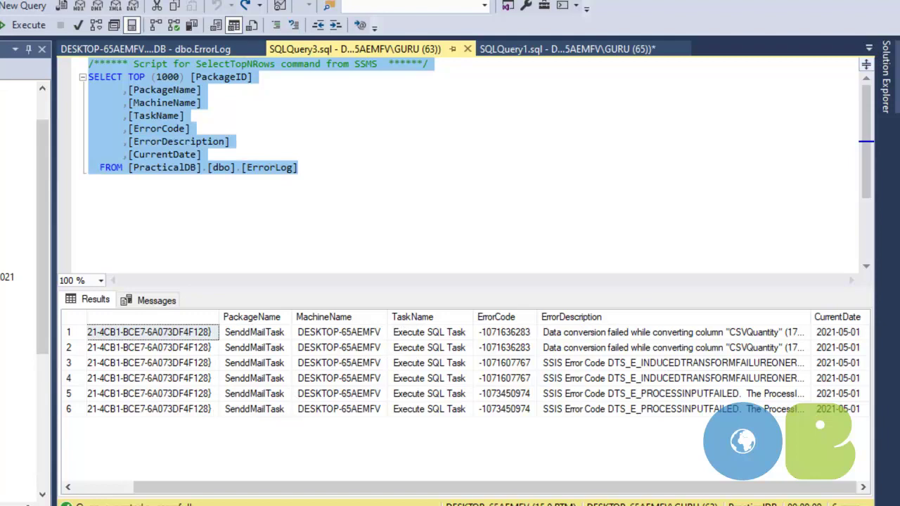
click(345, 504)
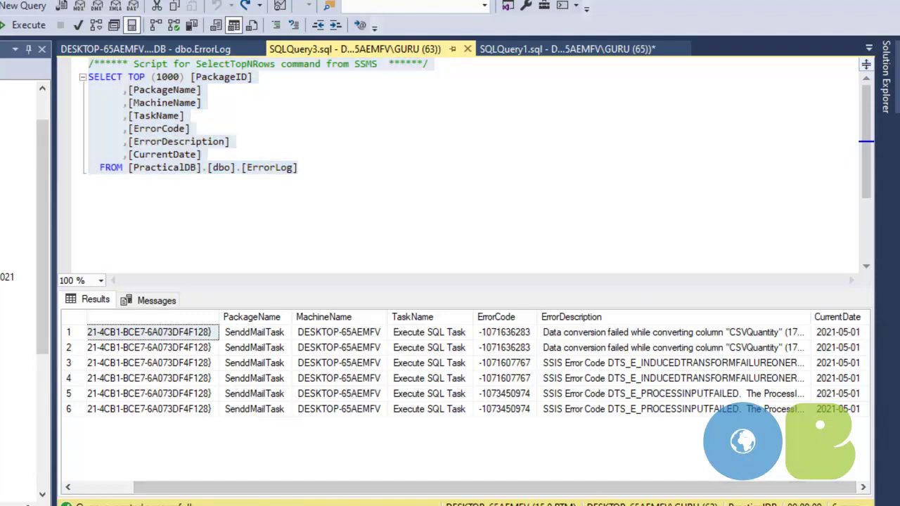
click(344, 503)
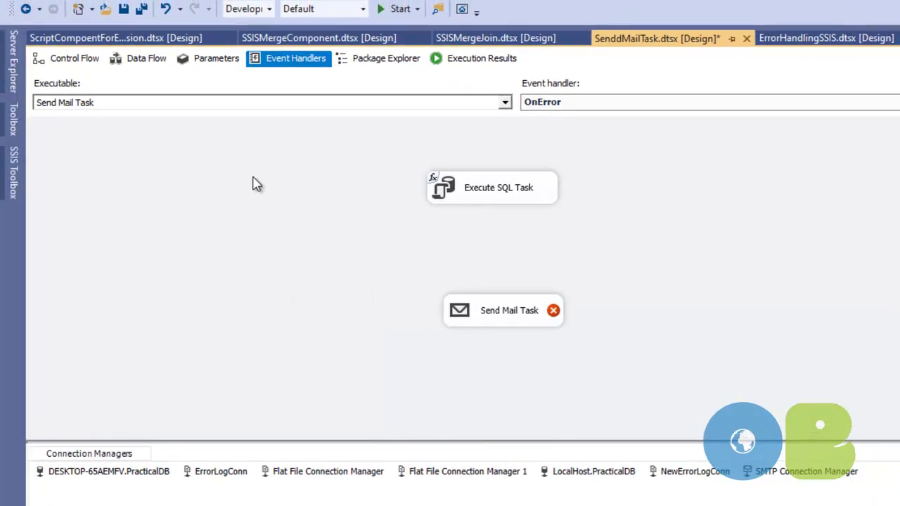
- Add a Data Flow Task to the OnError event handler and connect the Execute SQL Task to it in one row
click(13, 171)
click(12, 172)
drag(79, 96, 493, 250)
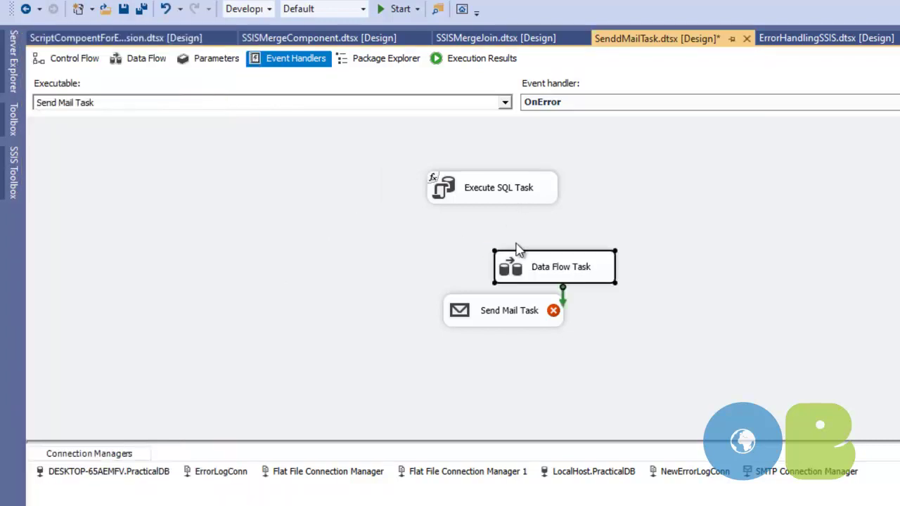
drag(593, 217, 529, 179)
click(407, 191)
drag(380, 218, 535, 196)
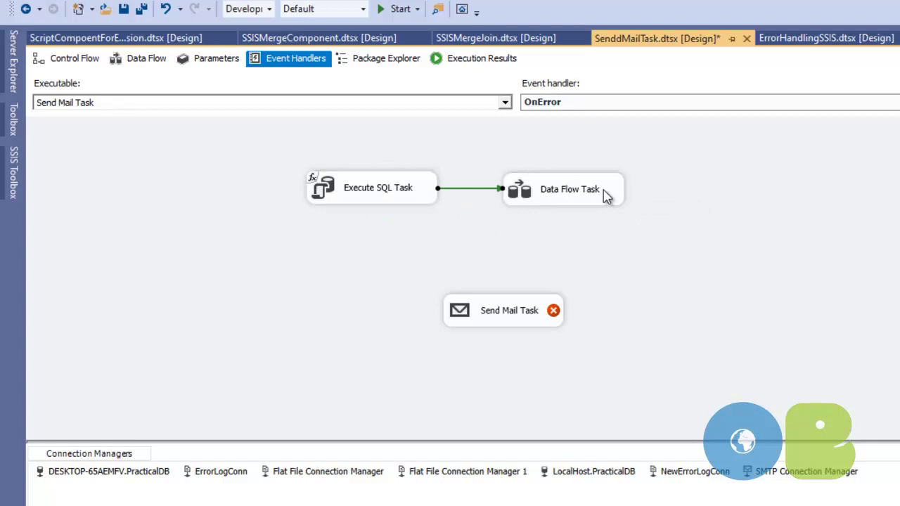
- Rename the event handler's Data Flow Task as Error DF
click(583, 197)
click(578, 196)
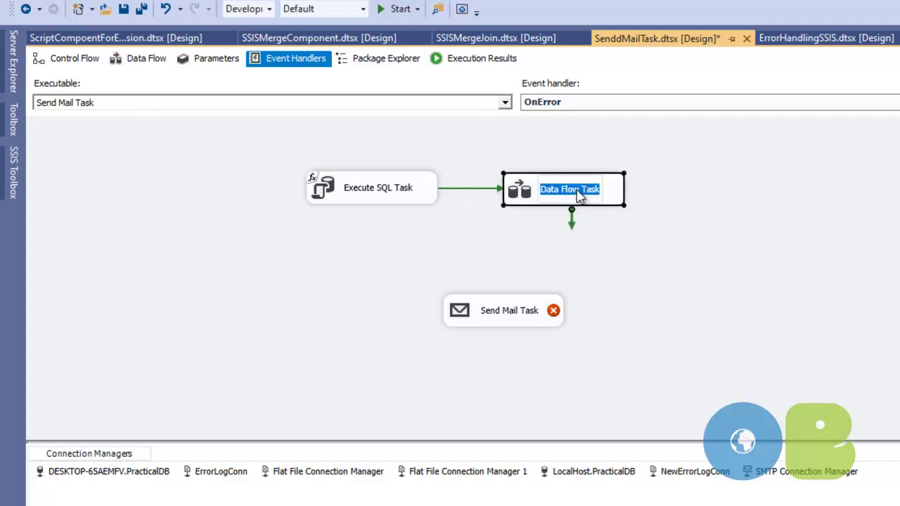
text(Error )
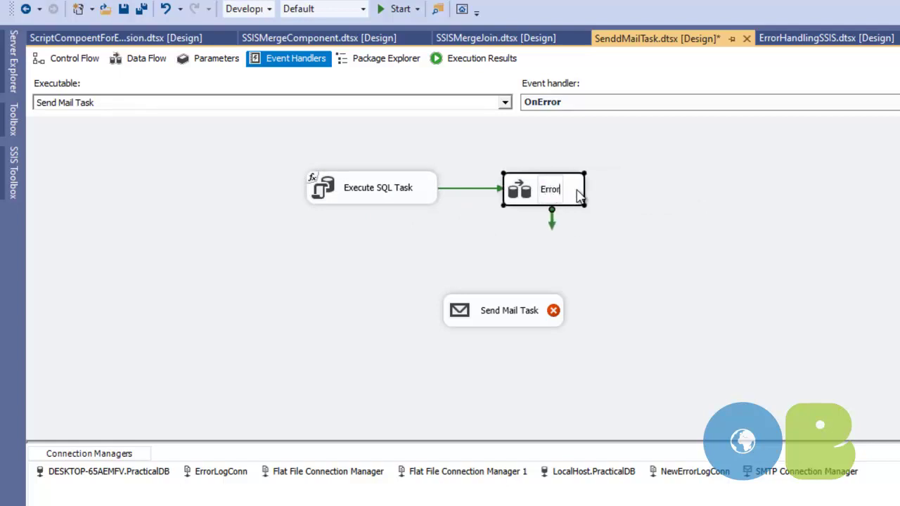
text(DF)
key(Return)
- Open the Error DF data flow and add an OLE DB Source to it
double_click(578, 195)
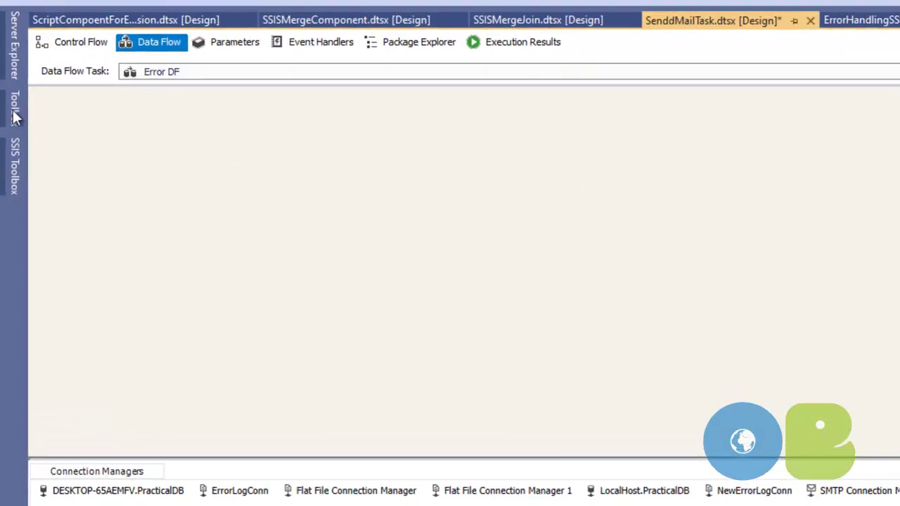
click(15, 156)
scroll(220, 260, down, 15)
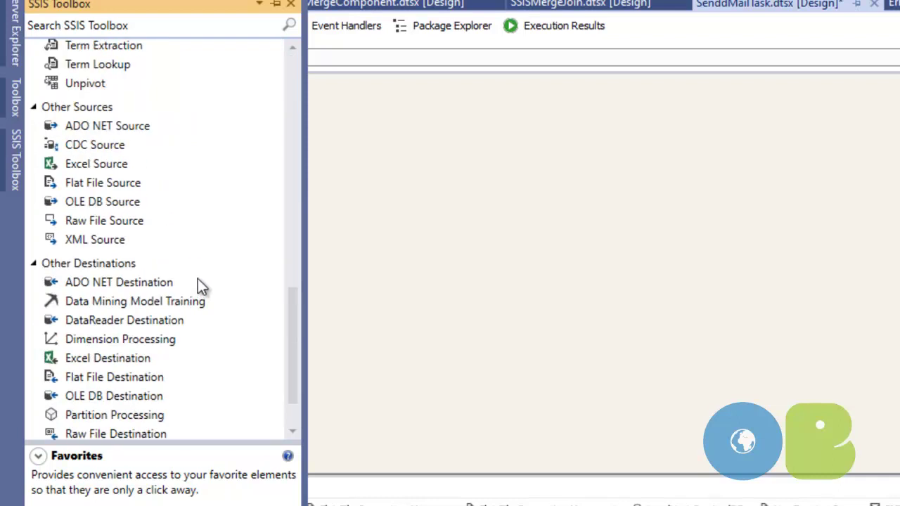
drag(123, 201, 363, 114)
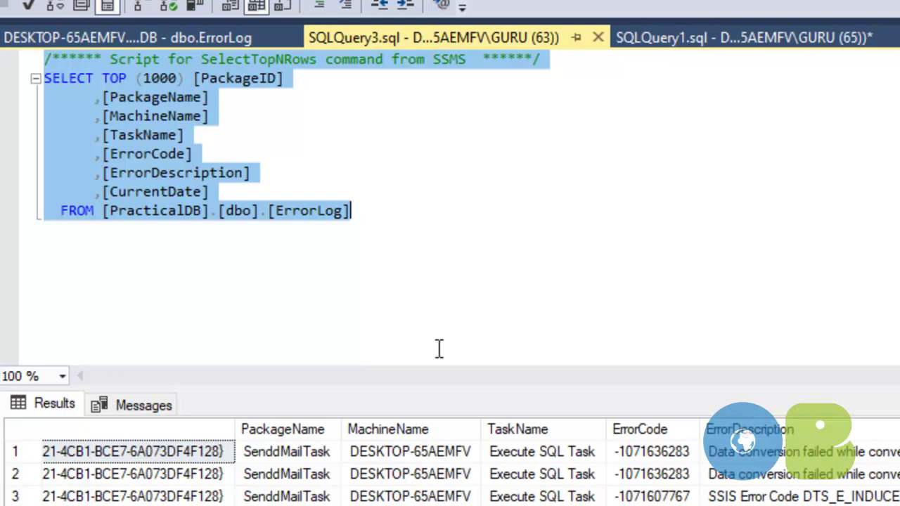
- In SSMS, review the ErrorLog query filtered with CurrentDate=CONVERT(date, GETDATE()), run it and inspect the returned columns
click(716, 32)
click(454, 279)
drag(739, 211, 369, 198)
drag(219, 175, 43, 78)
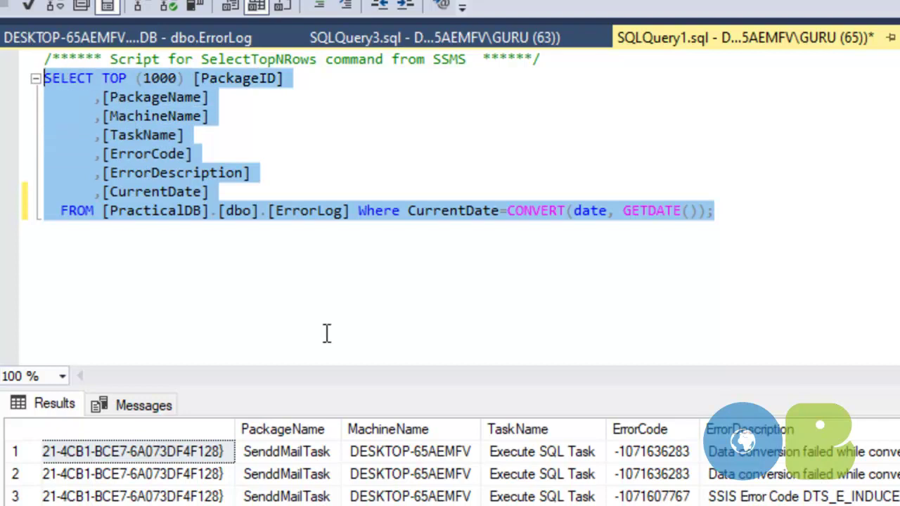
click(407, 310)
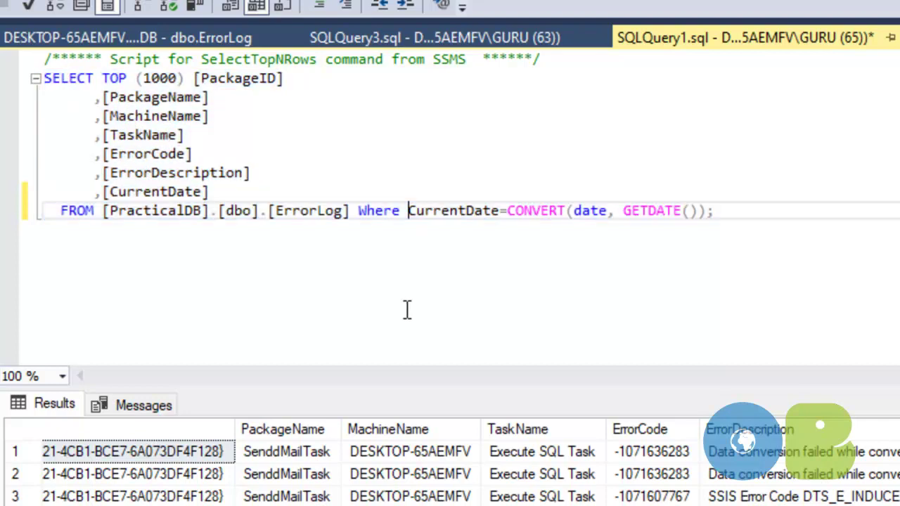
double_click(442, 204)
click(516, 204)
drag(516, 204, 704, 211)
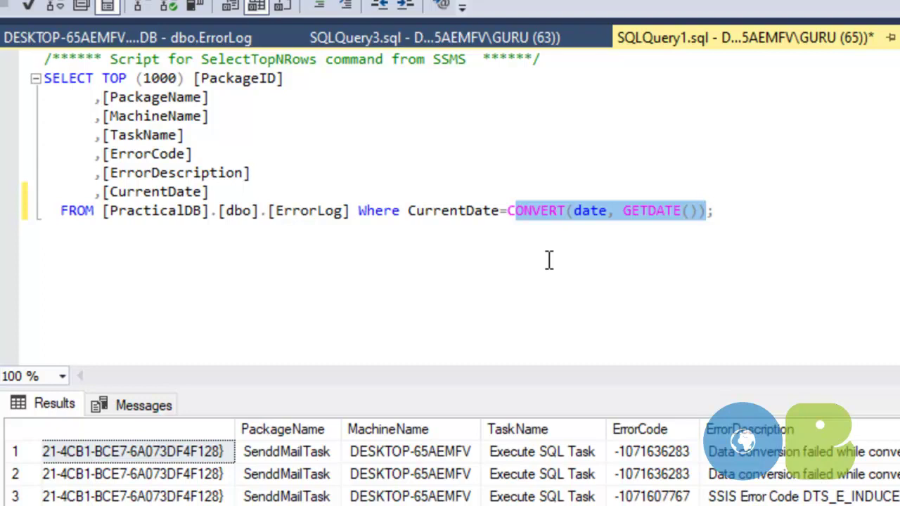
key(ctrl+a)
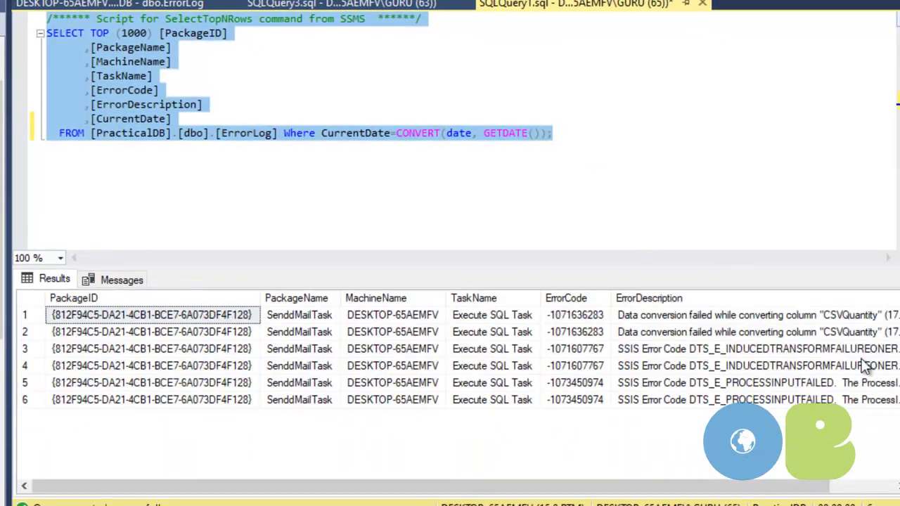
mouse_move(801, 485)
mouse_down()
mouse_move(745, 487)
mouse_move(810, 488)
mouse_up()
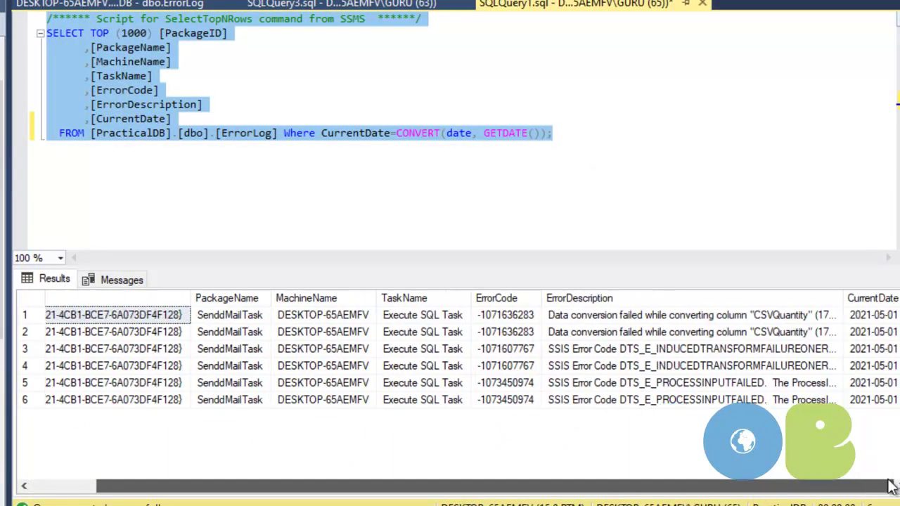
- Copy the date-filtered ErrorLog query, paste it into the OLE DB Source using the SQL command access mode, and parse it
click(751, 76)
key(ctrl+a)
key(ctrl+c)
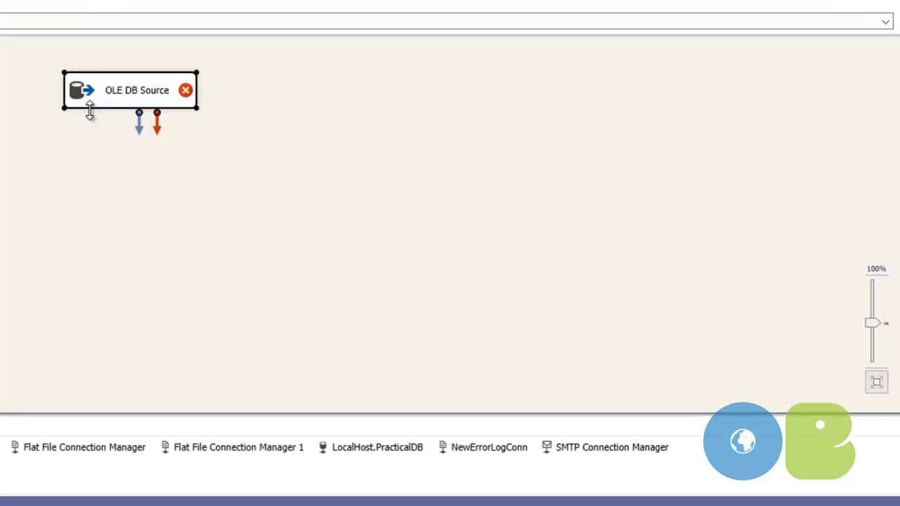
double_click(96, 101)
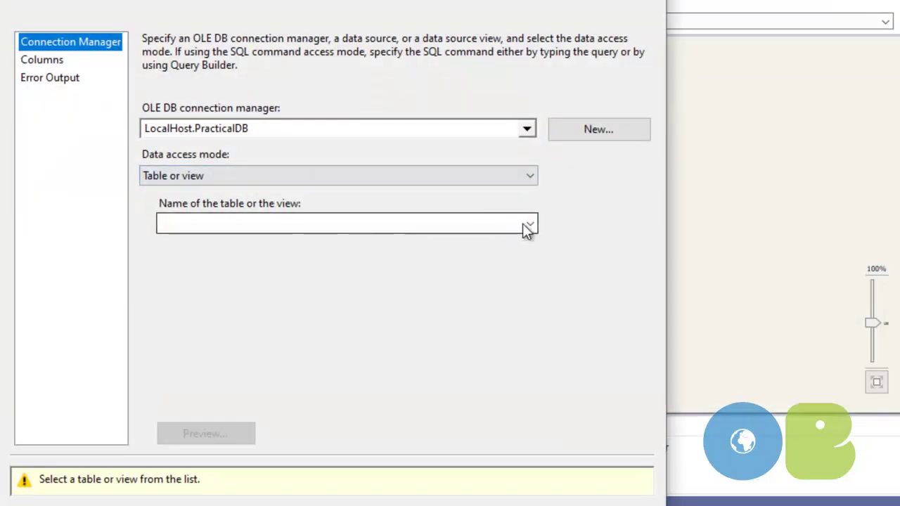
click(521, 178)
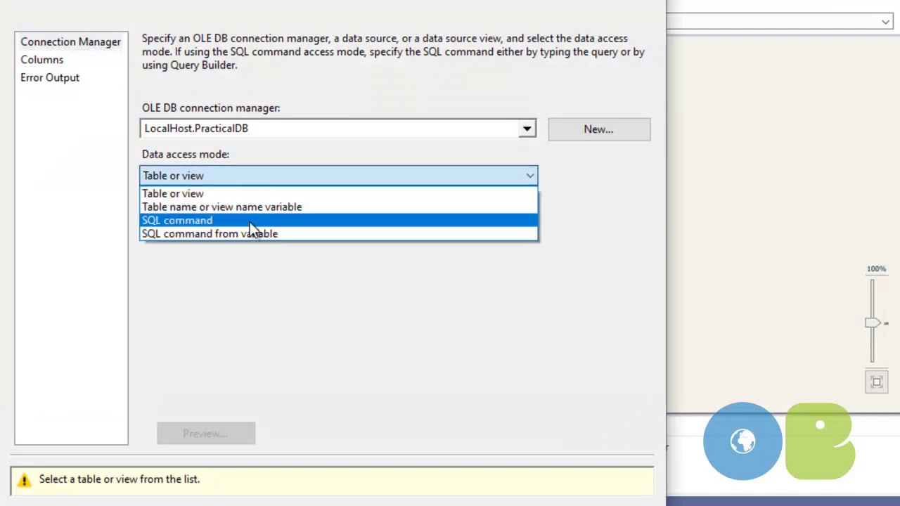
click(250, 221)
click(263, 259)
key(ctrl+v)
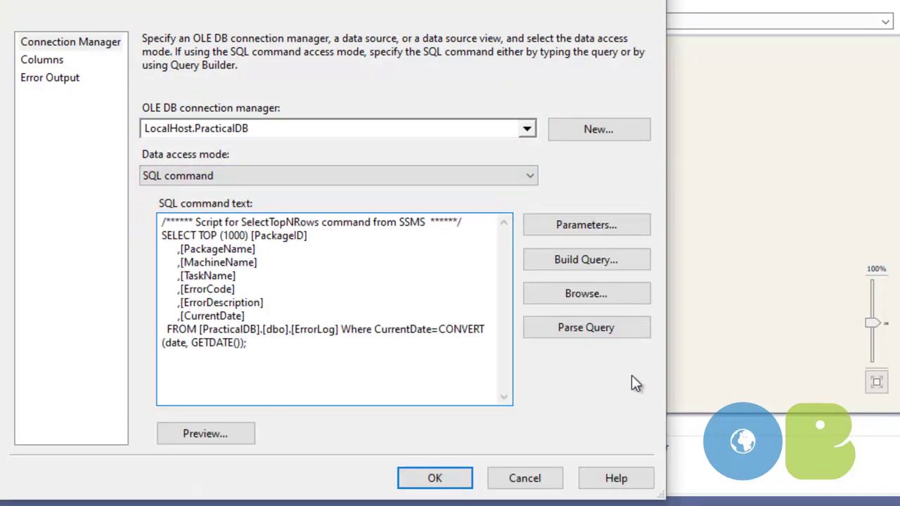
click(605, 335)
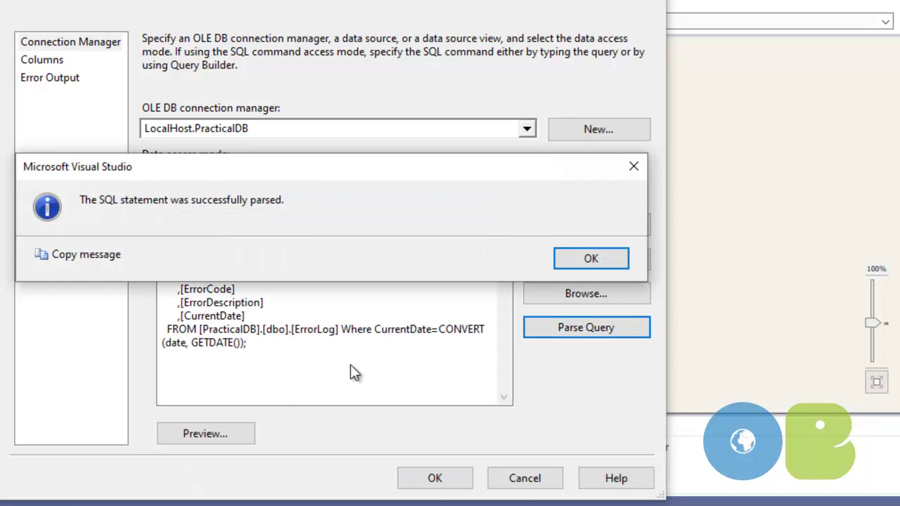
- Alias the ErrorCode column as NErrorCode in the OLE DB Source query, refresh the source's columns and accept the editor
click(599, 260)
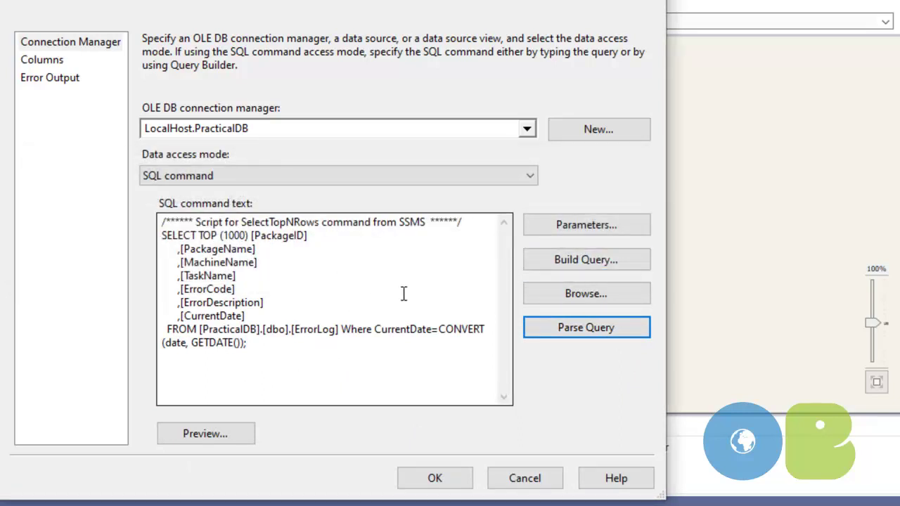
click(262, 287)
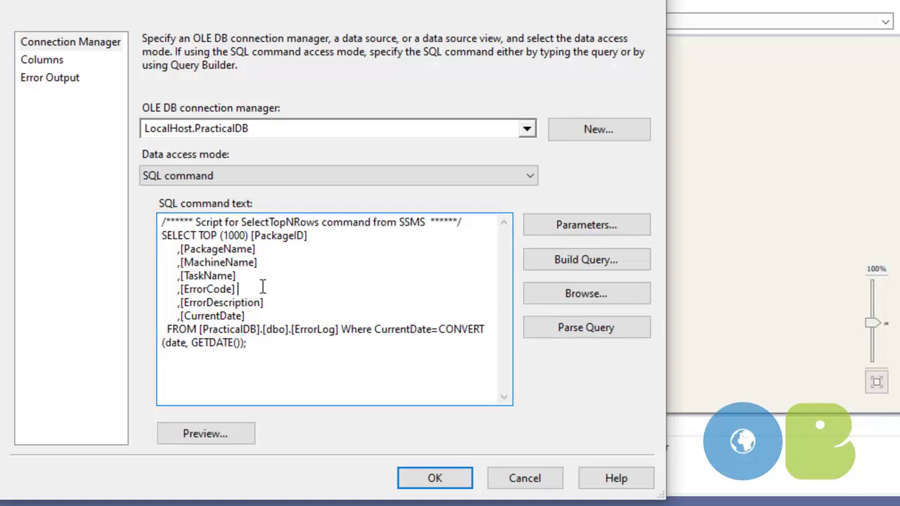
text(as NErrorCode)
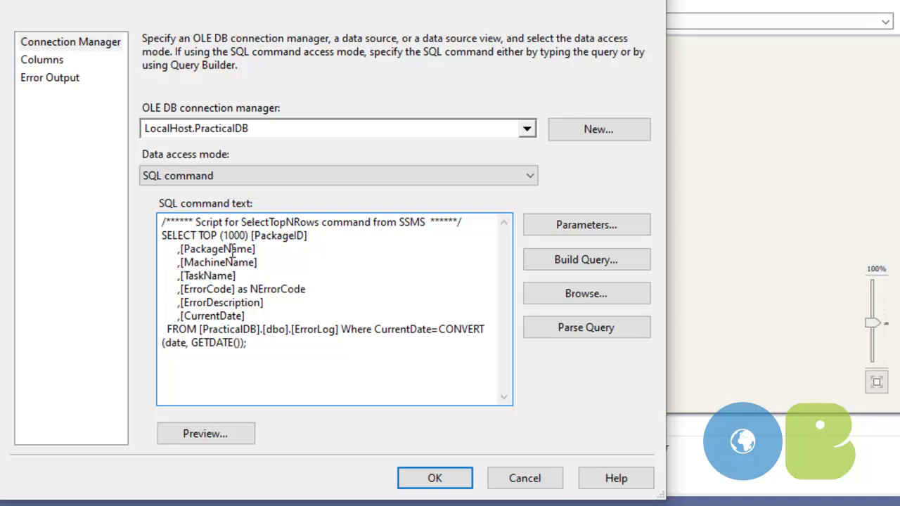
click(55, 62)
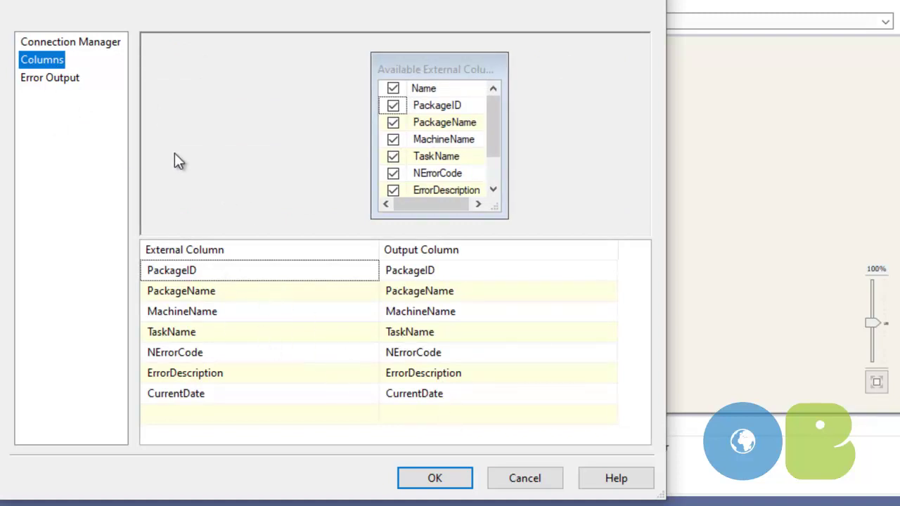
click(435, 481)
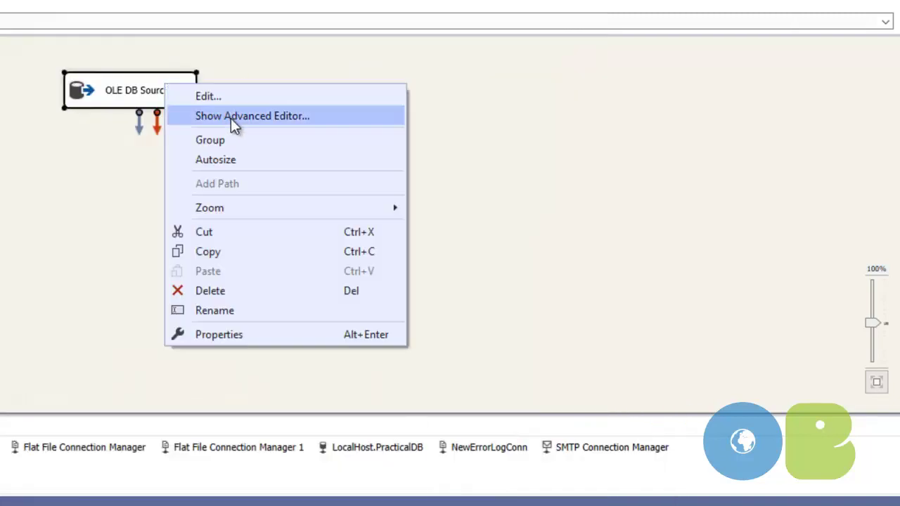
- In the OLE DB Source's advanced editor, set the ErrorDescription output column's data type to Unicode string [DT_WSTR]
click(231, 118)
click(428, 22)
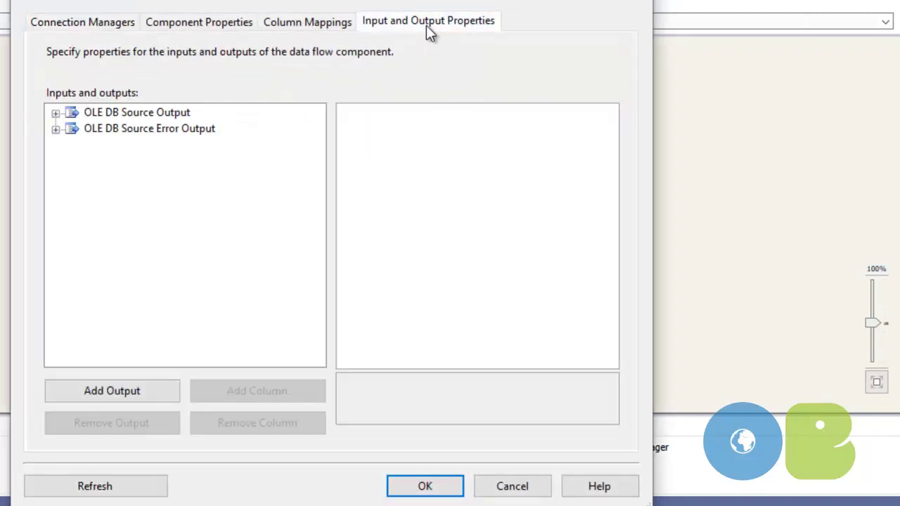
click(56, 112)
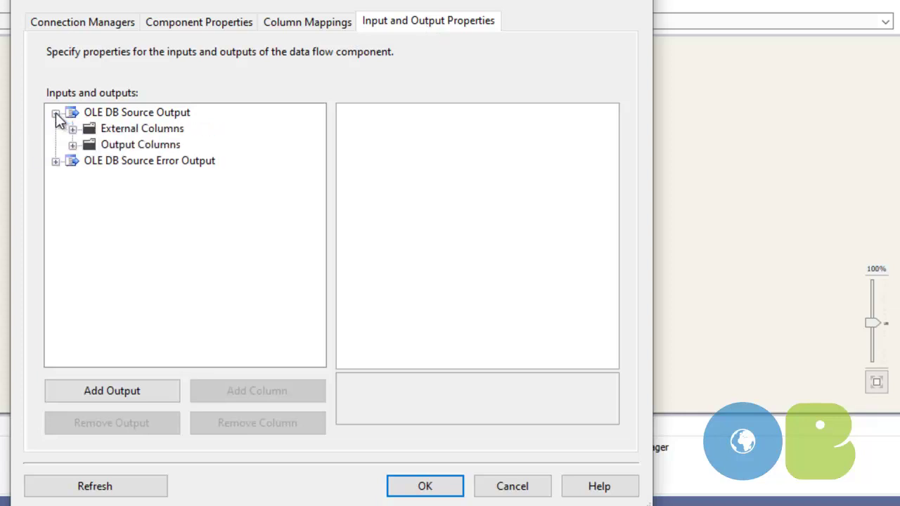
click(72, 145)
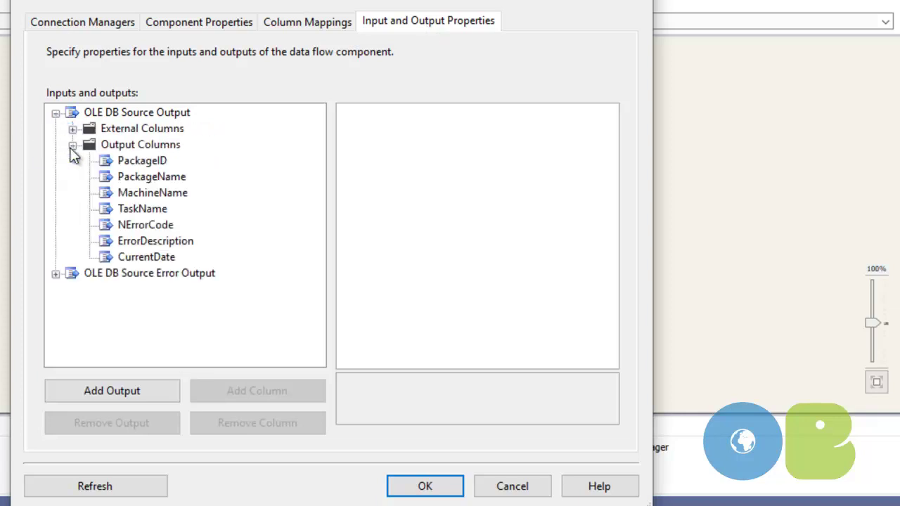
click(148, 238)
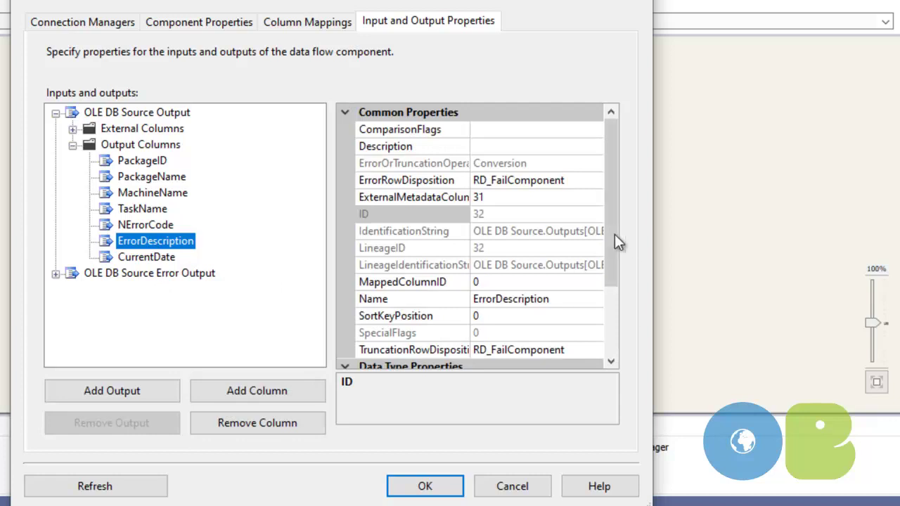
scroll(620, 260, down, 1)
scroll(622, 282, down, 2)
click(586, 300)
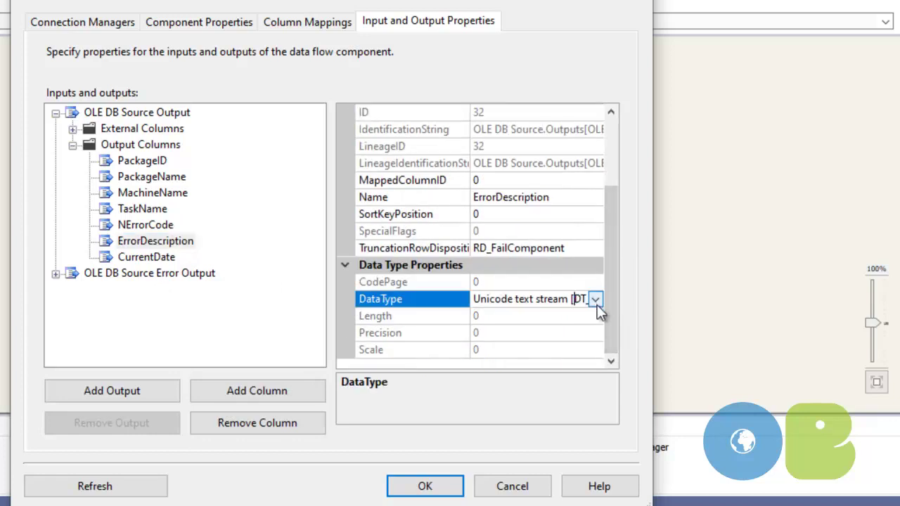
click(594, 300)
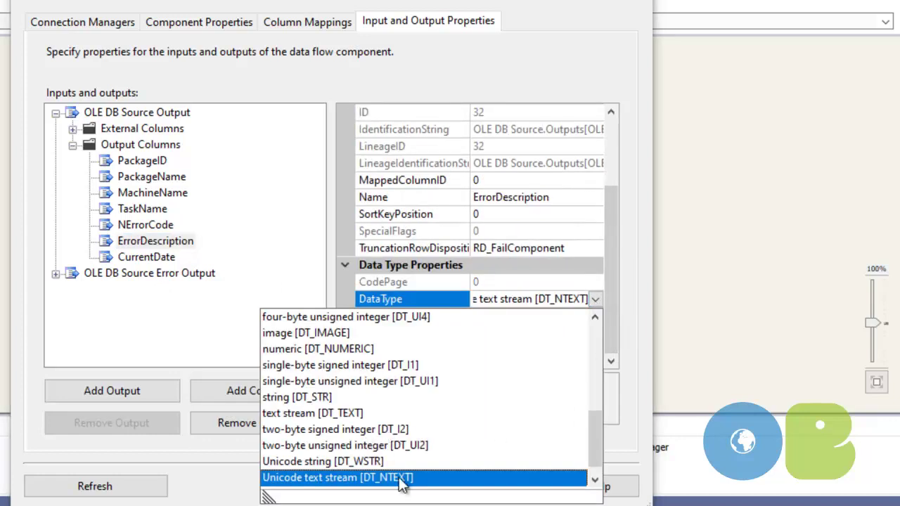
click(391, 464)
- Set the ErrorDescription output column's length to 500 and accept the advanced editor
click(506, 316)
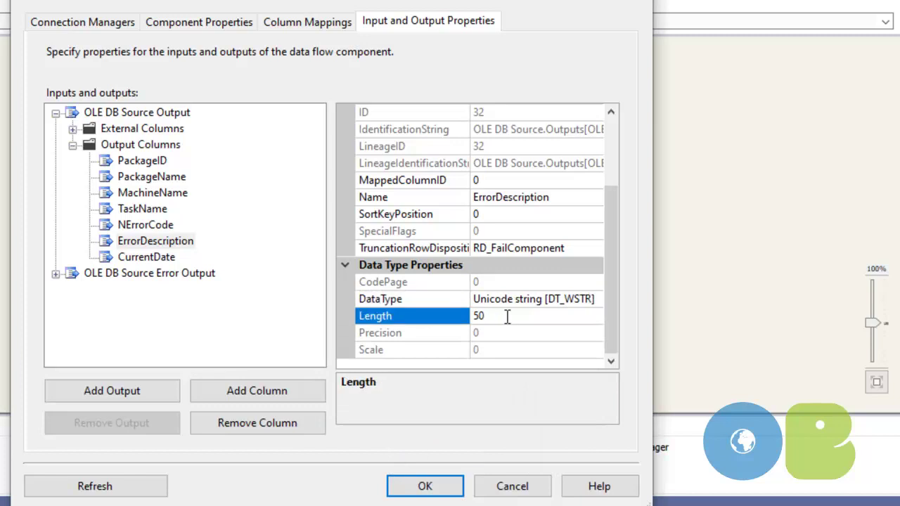
text(0)
click(426, 485)
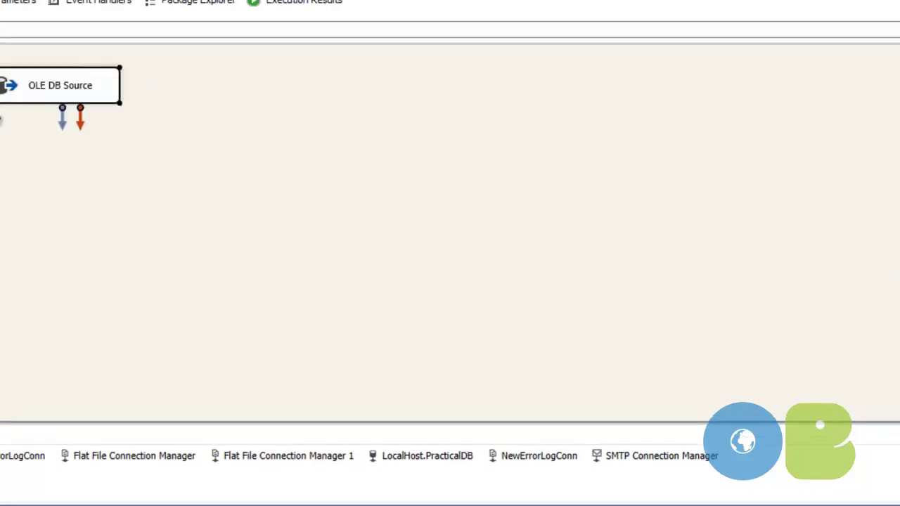
- Add a Flat File Destination to the Error DF data flow and connect the OLE DB Source's output to it
click(18, 165)
scroll(165, 358, down, 2)
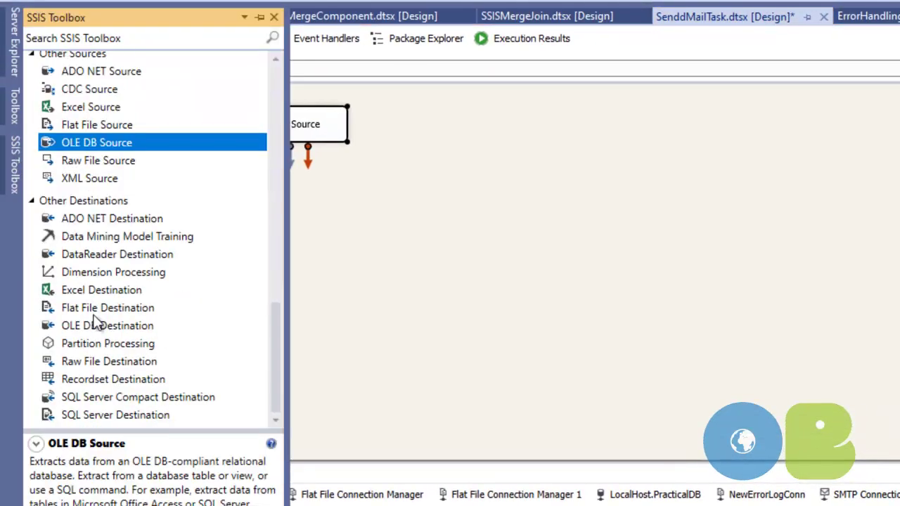
drag(92, 310, 341, 245)
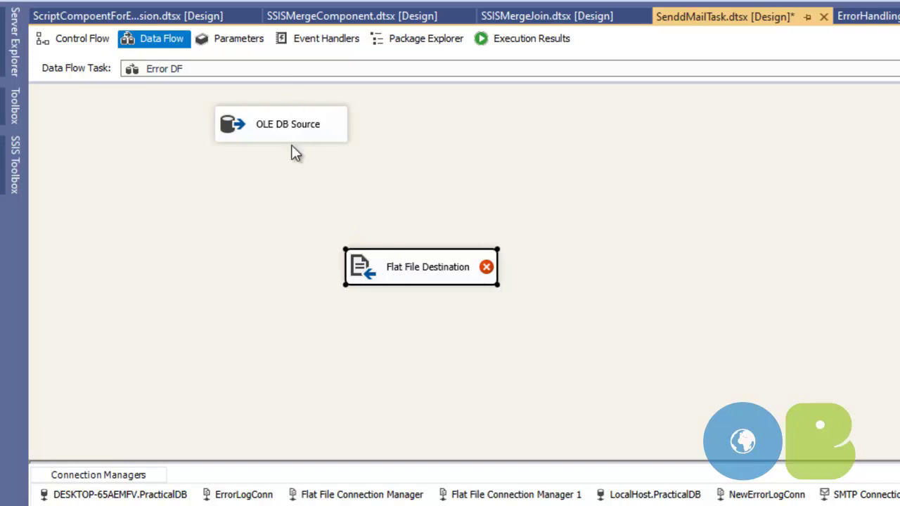
click(310, 132)
drag(293, 163, 403, 284)
- Create a delimited flat file connection manager named NewErrorLogConnection for the Flat File Destination
double_click(389, 267)
click(865, 125)
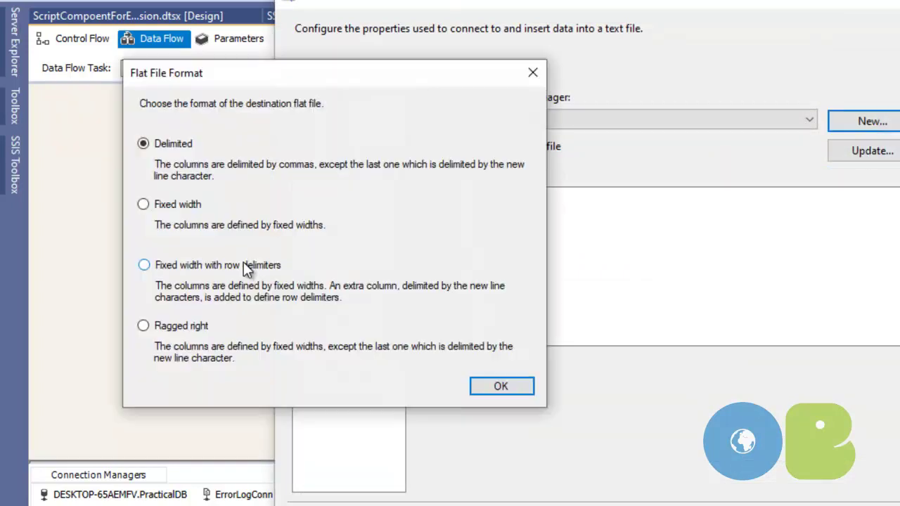
click(500, 388)
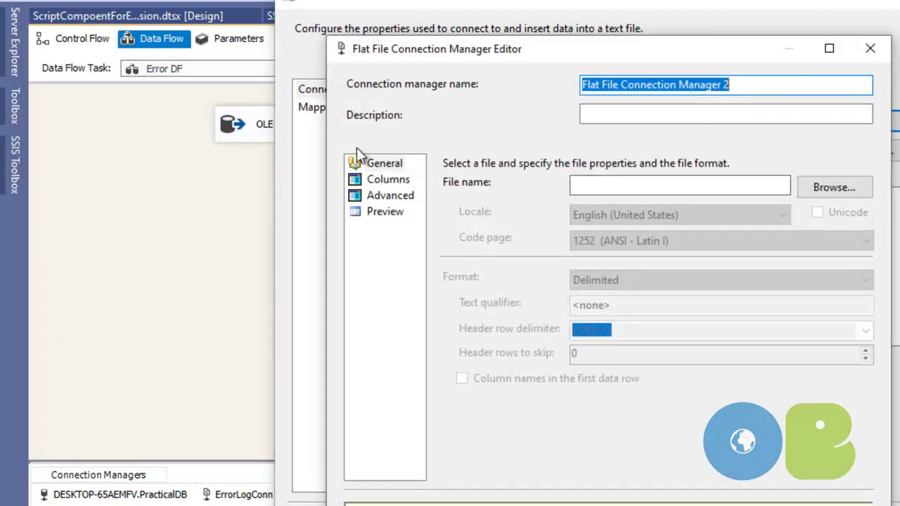
text(NewE)
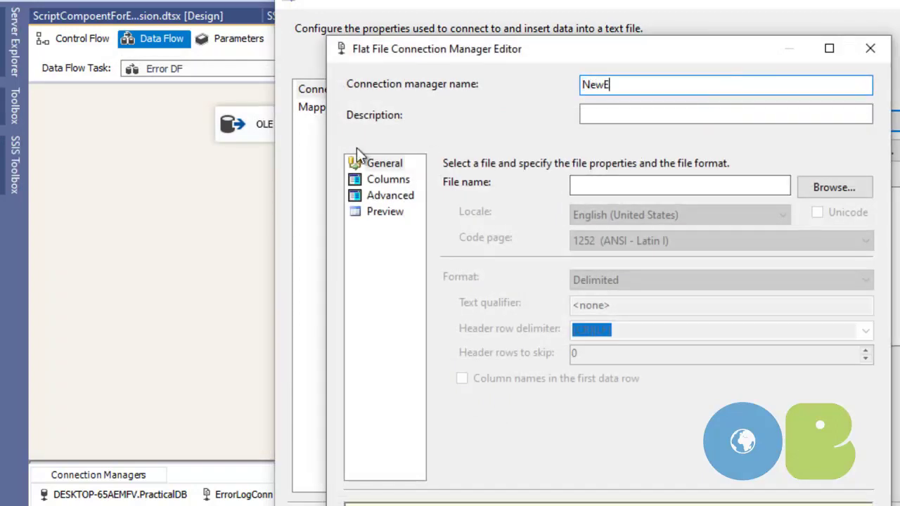
text(rrorLogConnection)
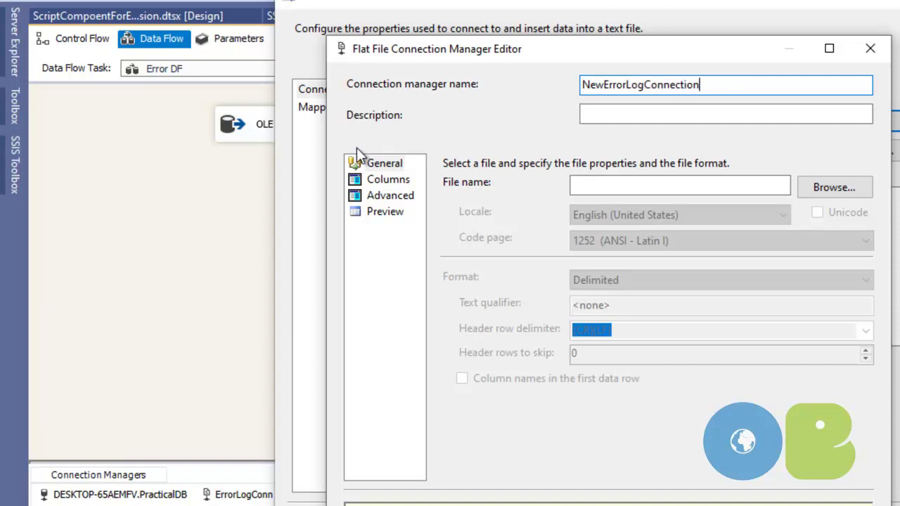
- Use the myerror text file in SendMailTaskErrorLog for NewErrorLogConnection, with column names in the first data row
click(814, 187)
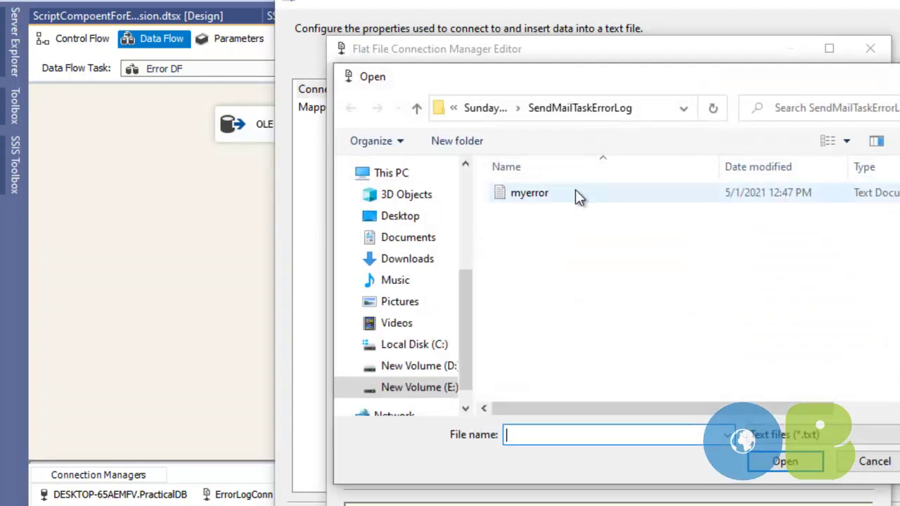
click(542, 192)
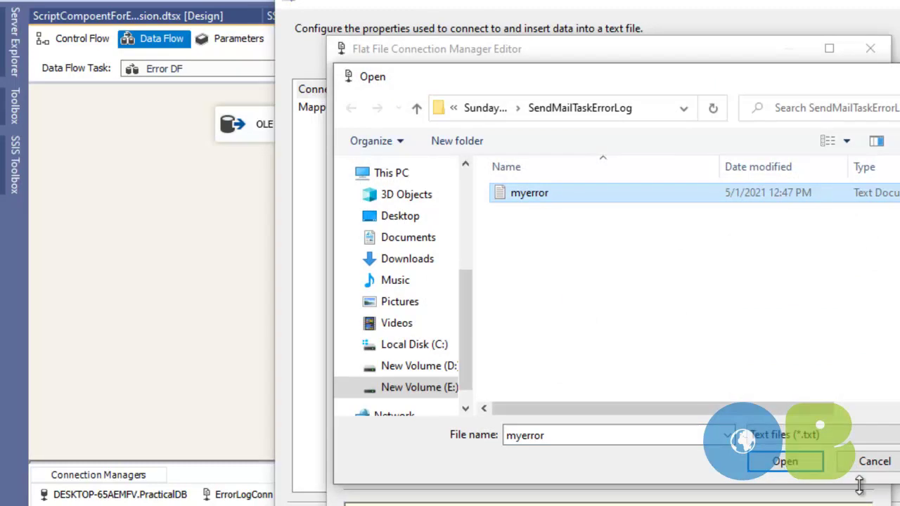
click(790, 465)
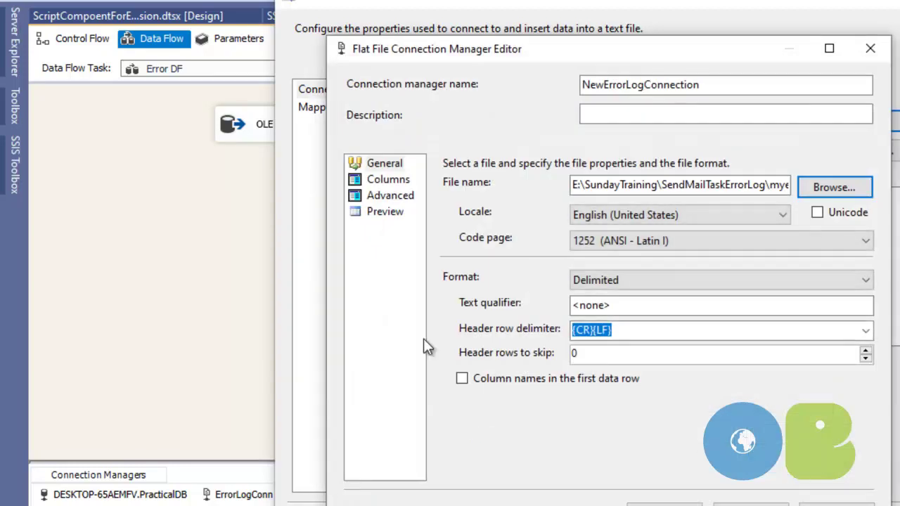
click(474, 378)
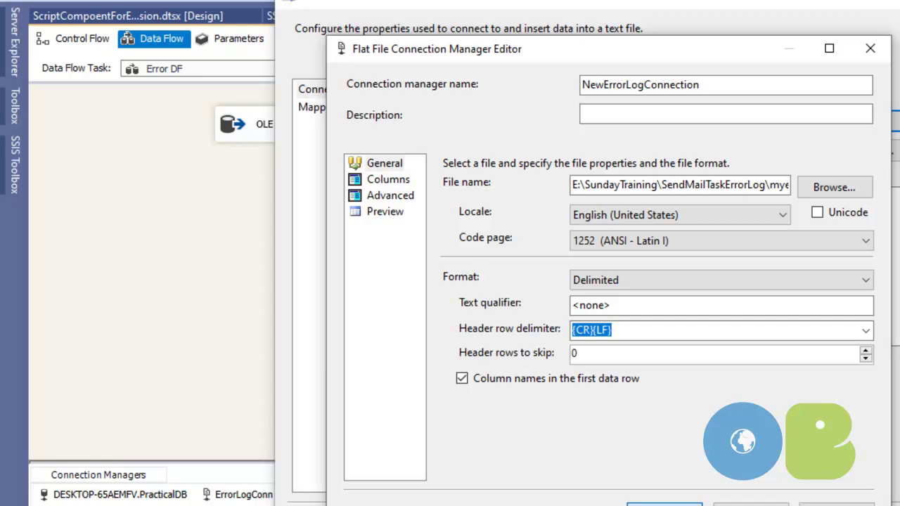
click(663, 503)
- Map the columns of the Flat File Destination, accept it, move it closer below the source and save the package
click(317, 107)
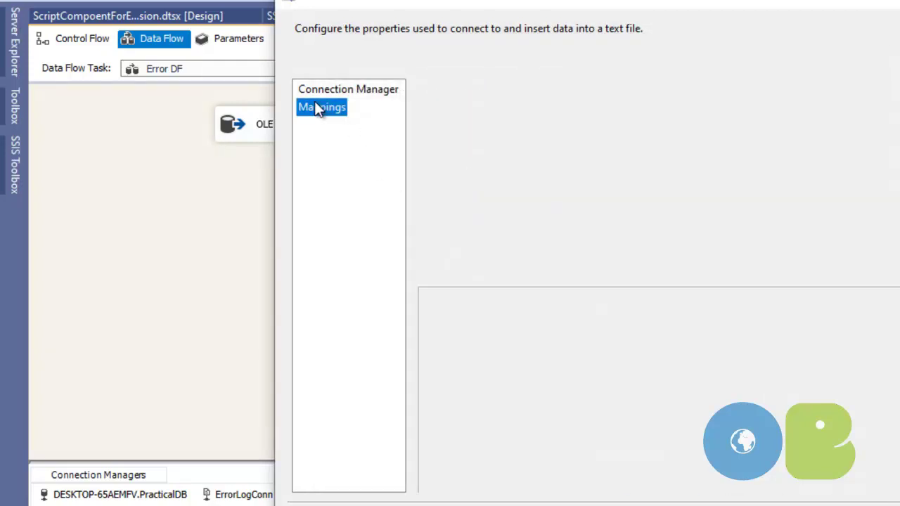
key(Return)
drag(419, 278, 386, 278)
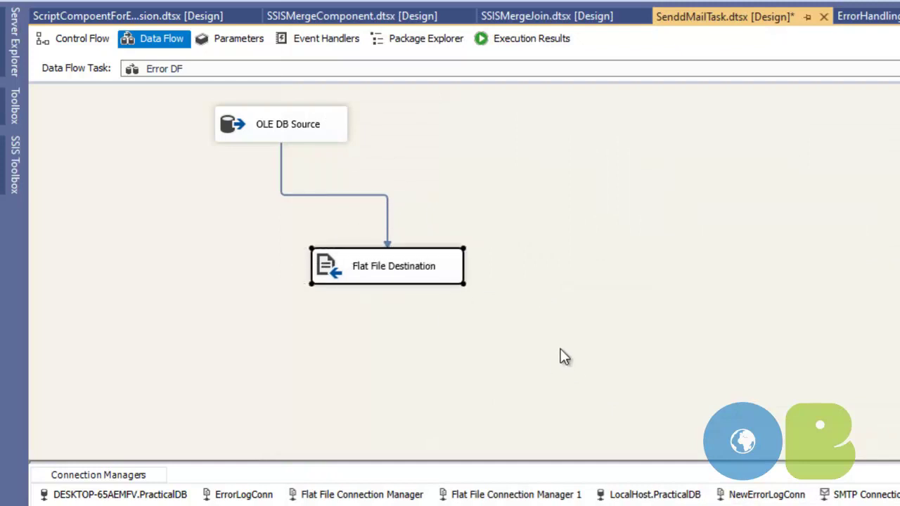
key(ctrl+s)
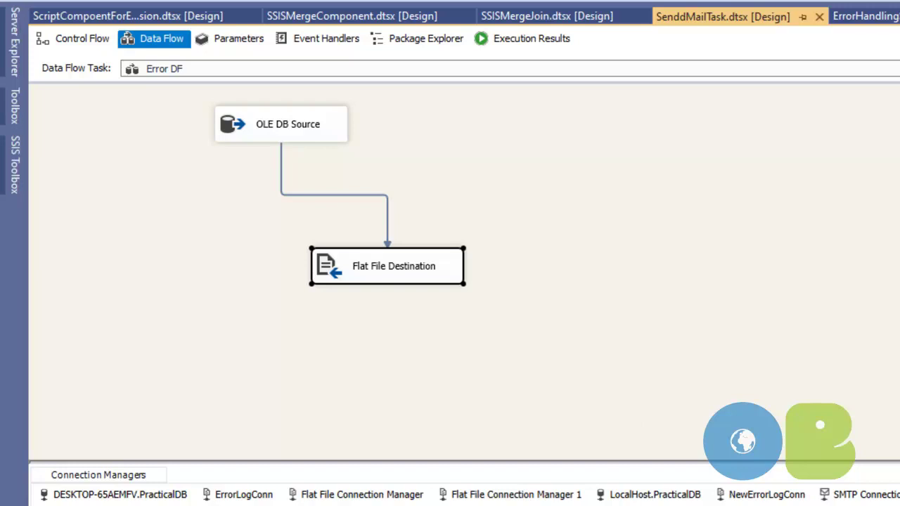
- Add a package variable named ErrorLogAttachment with the String data type from the control flow
click(82, 38)
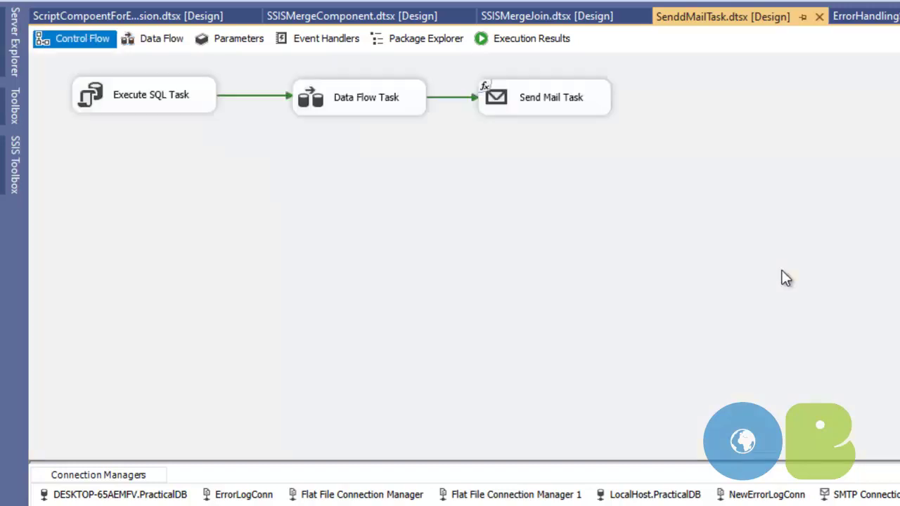
right_click(694, 169)
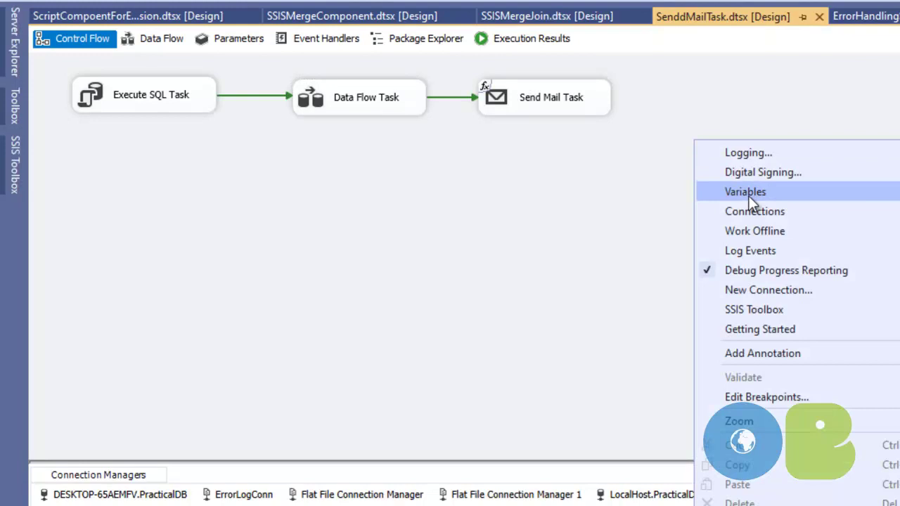
click(747, 192)
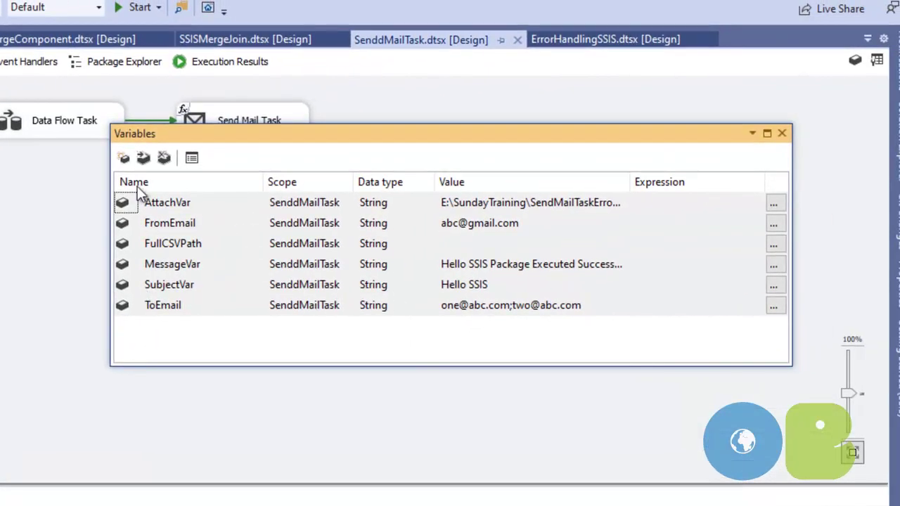
click(124, 160)
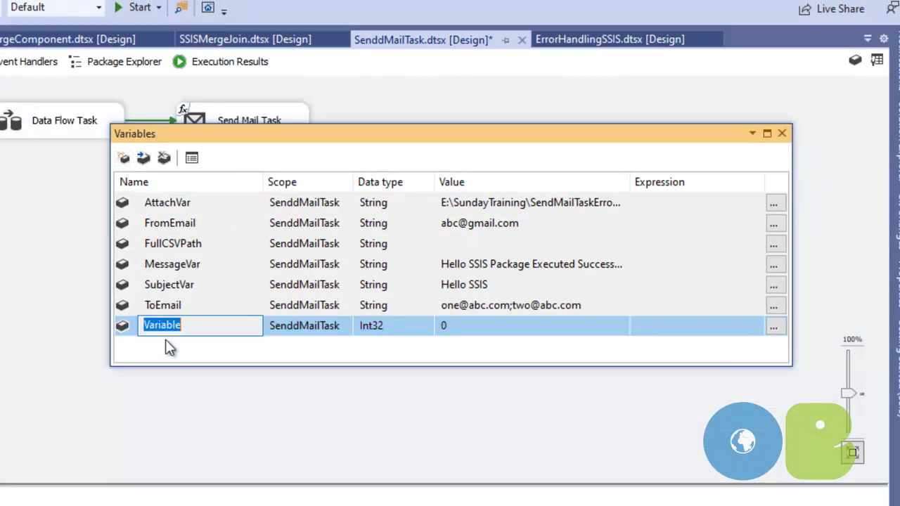
text(NewErrorLogAtta)
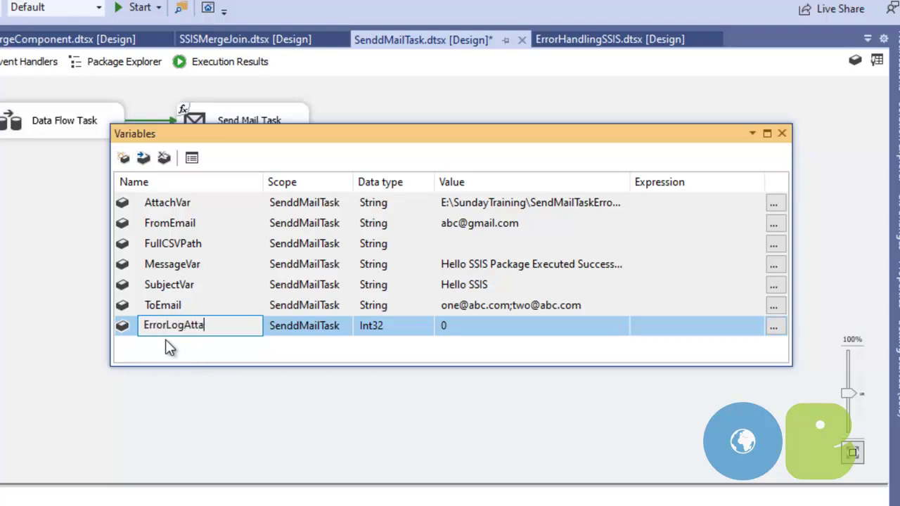
text(chment)
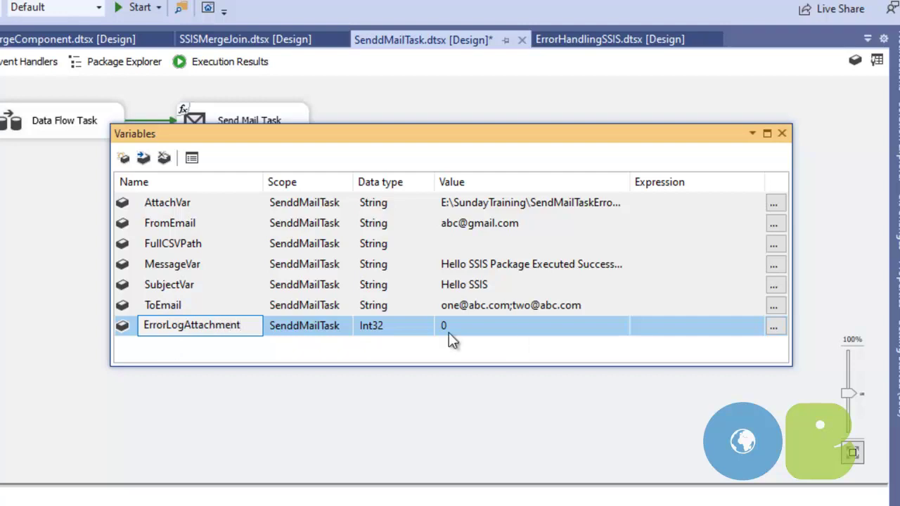
click(375, 330)
click(382, 327)
click(381, 424)
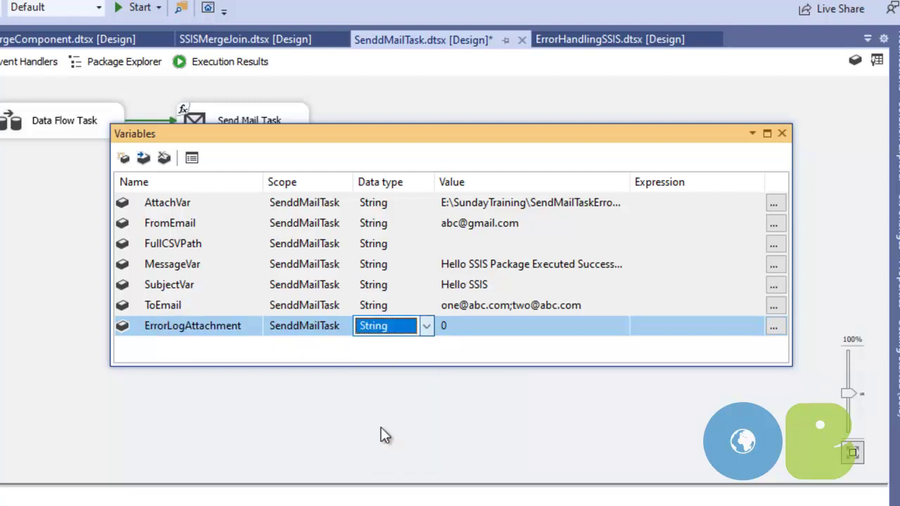
- Clear the value of ErrorLogAttachment, open its expression for editing, and copy the SendMailTaskErrorLog folder path from File Explorer
click(508, 332)
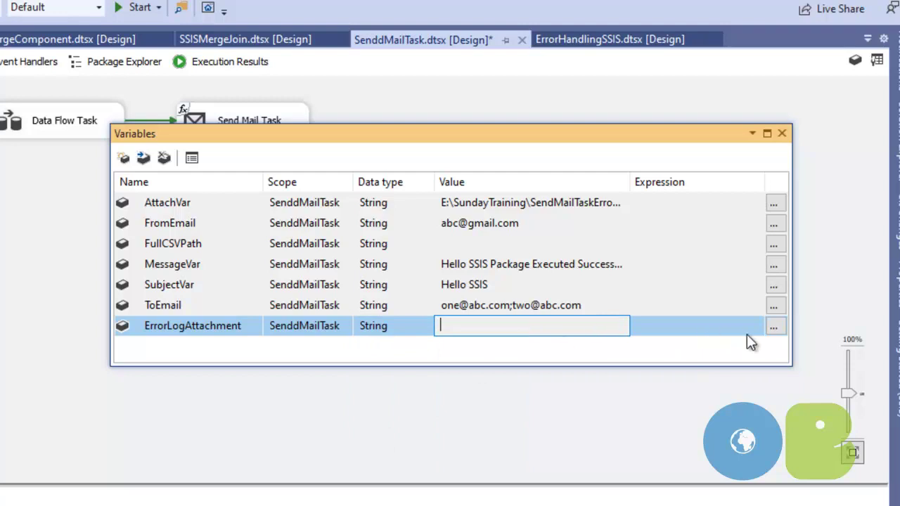
click(773, 329)
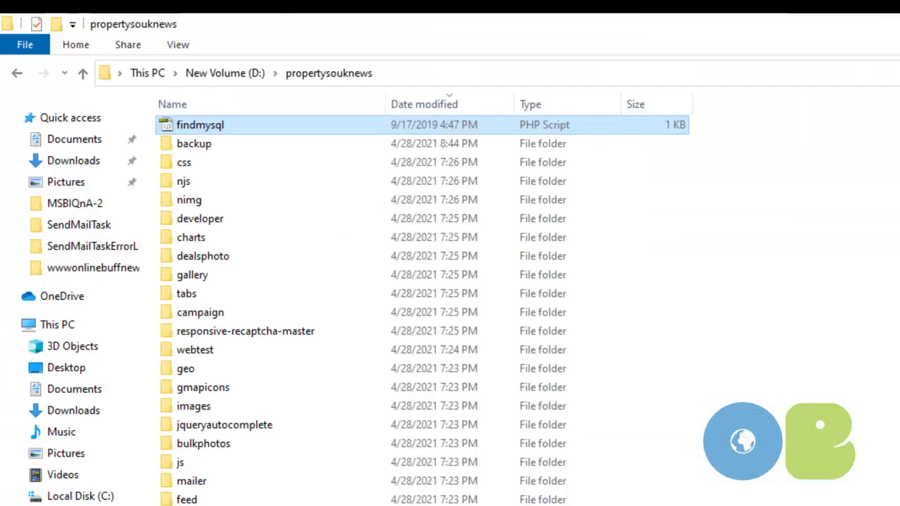
scroll(288, 471, down, 5)
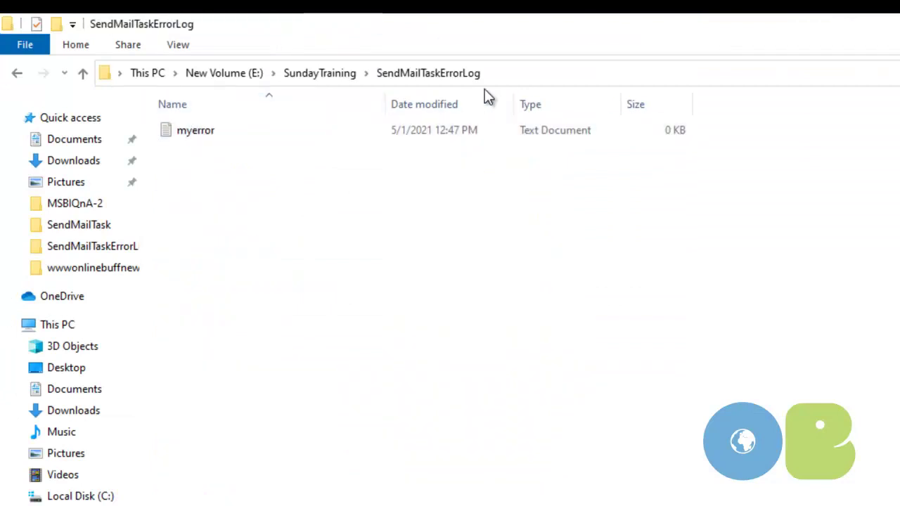
click(518, 73)
key(ctrl+c)
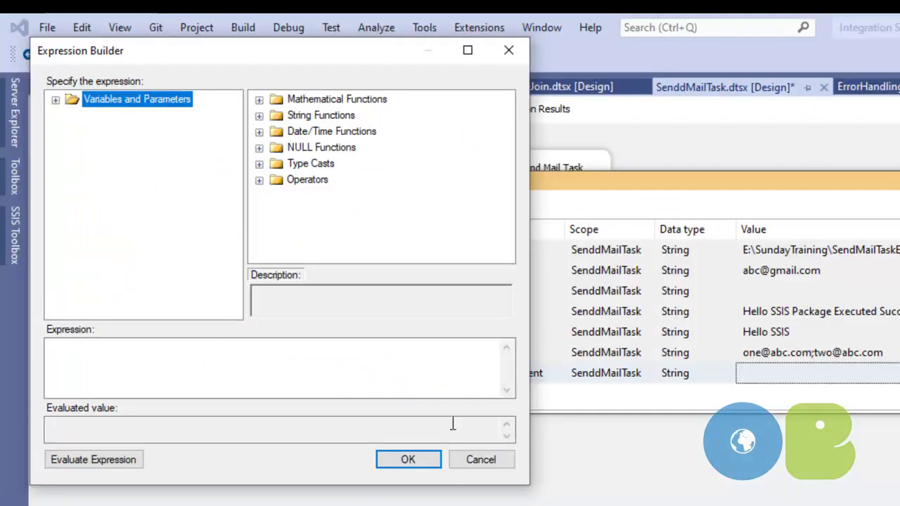
- Start the expression with the quoted path "E:\\SundayTraining\\SendMailTaskErrorLog\\myerrorlog-", using doubled backslashes
click(393, 385)
text(")
key(ctrl+v)
text(\\")
click(80, 239)
text(\)
click(202, 239)
text(\)
click(378, 237)
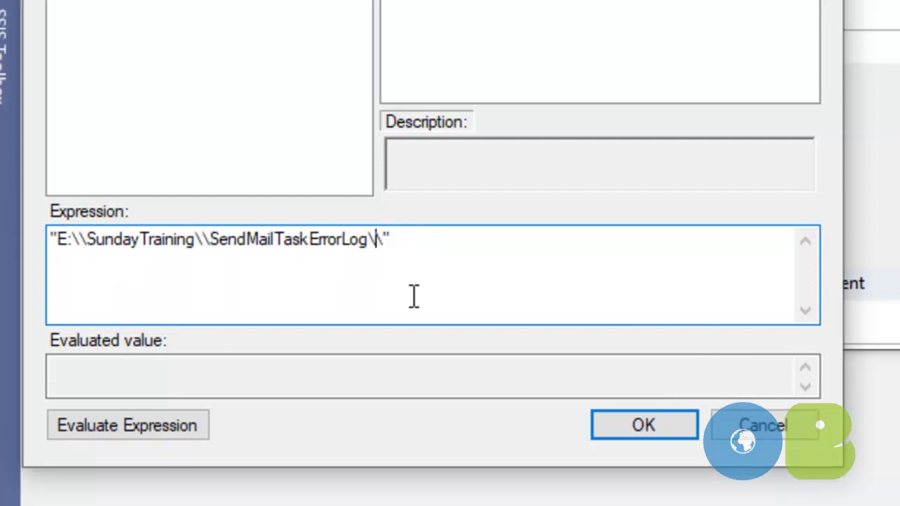
key(Right)
text(myerrorlog-)
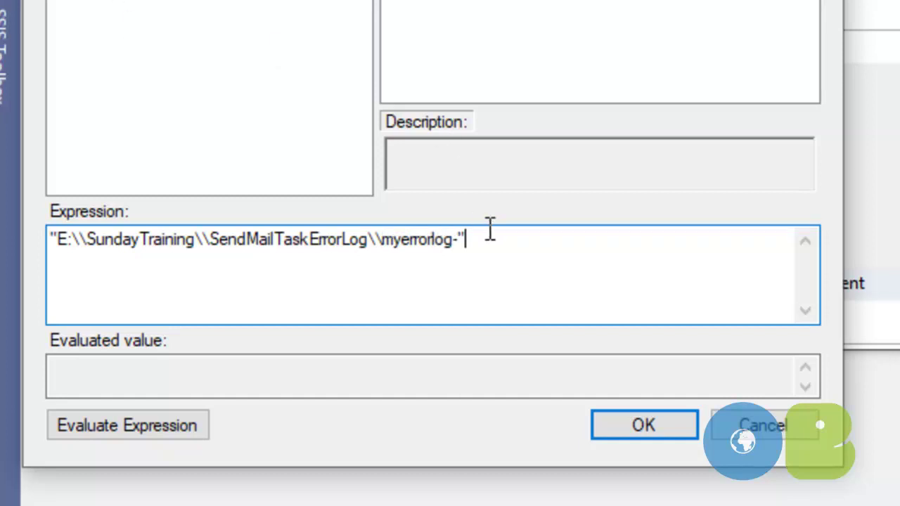
- Append the GETDATE() function and the ".txt" extension to the path expression and evaluate it
key(End)
text(+)
drag(503, 5, 507, 241)
click(474, 240)
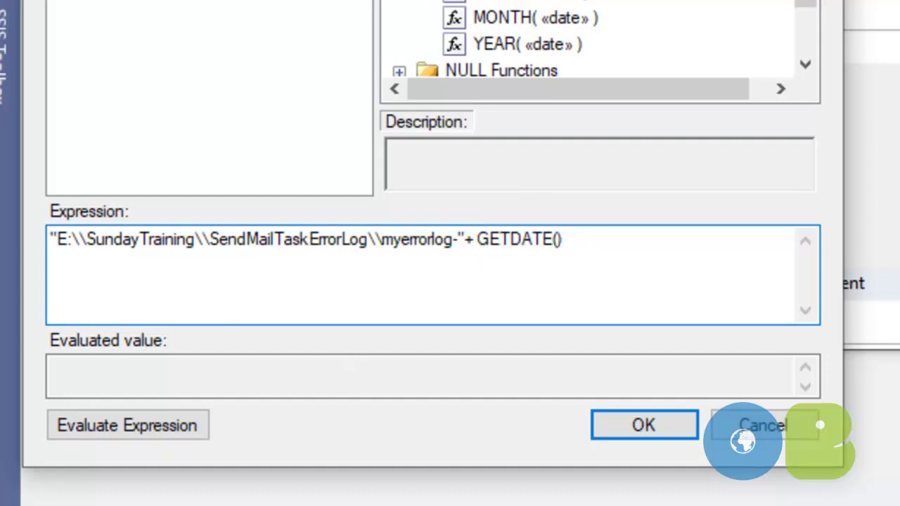
text(+".txt")
click(175, 425)
click(795, 247)
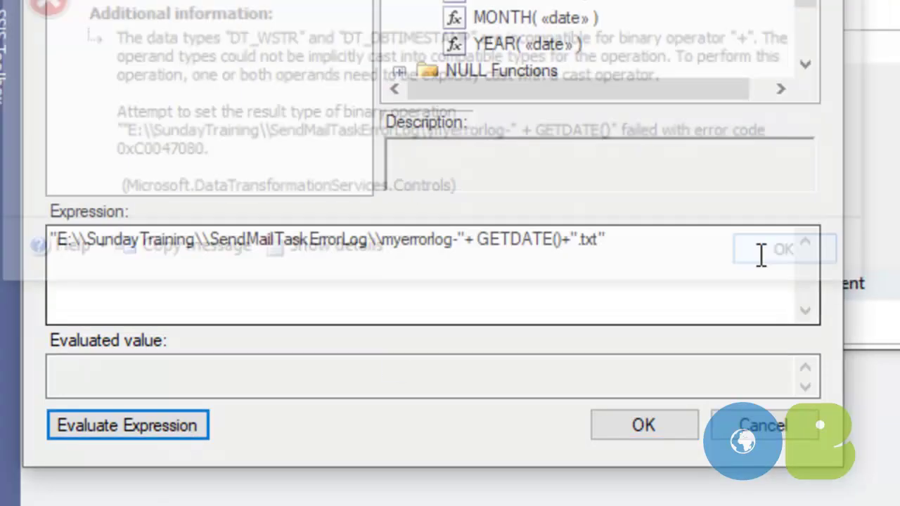
- Cast GETDATE() to a string with (DT_WSTR,30) and evaluate the expression again
click(478, 242)
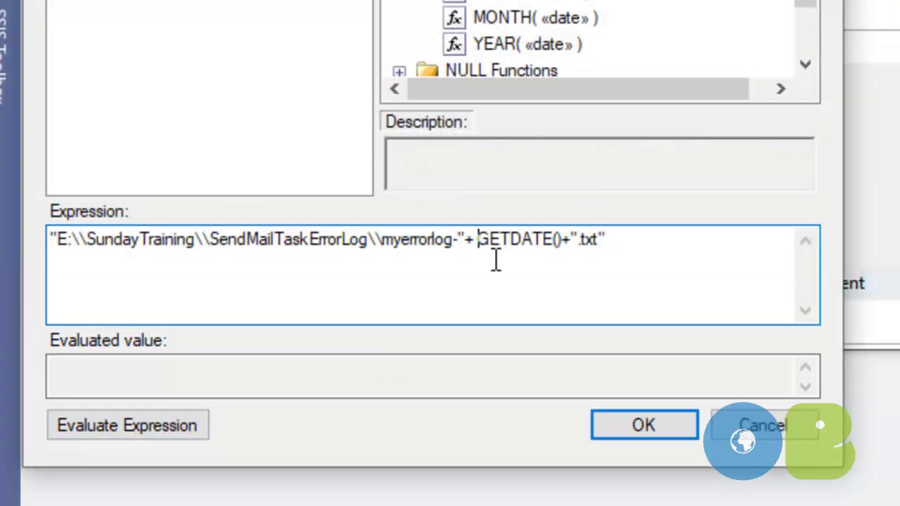
text(())
key(Left)
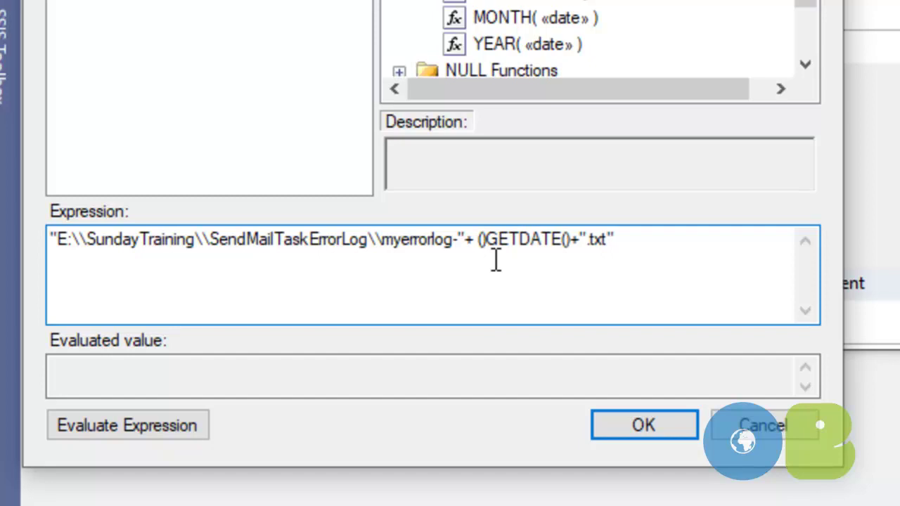
text(DT_WS)
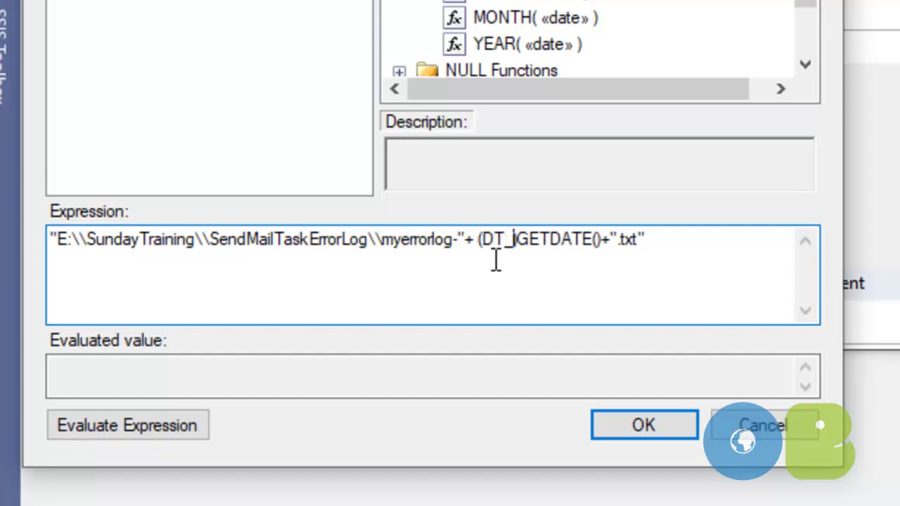
text(TR,30)
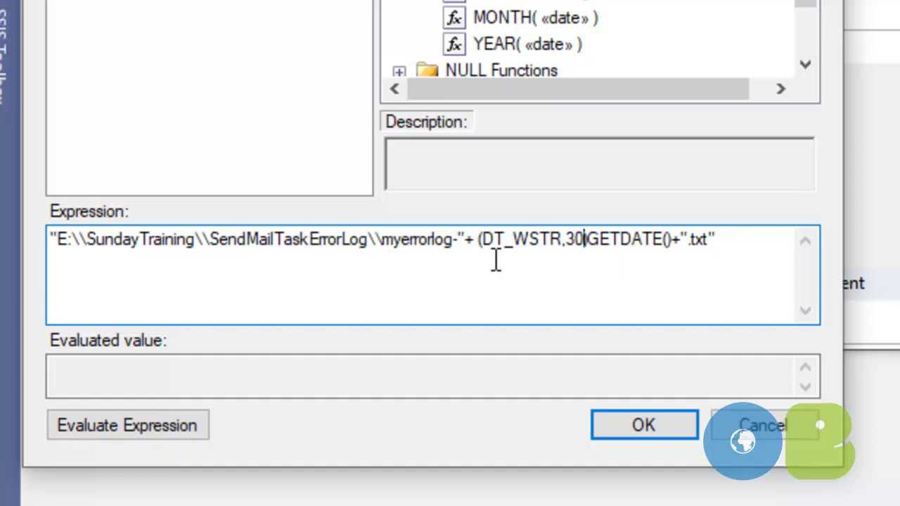
key(Right)
click(188, 425)
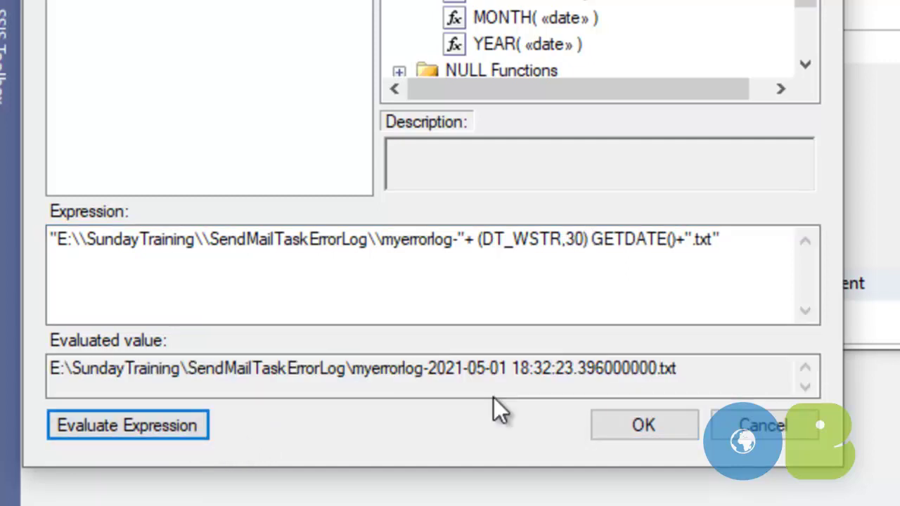
- Wrap the cast GETDATE() in SUBSTRING with start 1 and length 10 to keep only the date part
drag(518, 377, 657, 366)
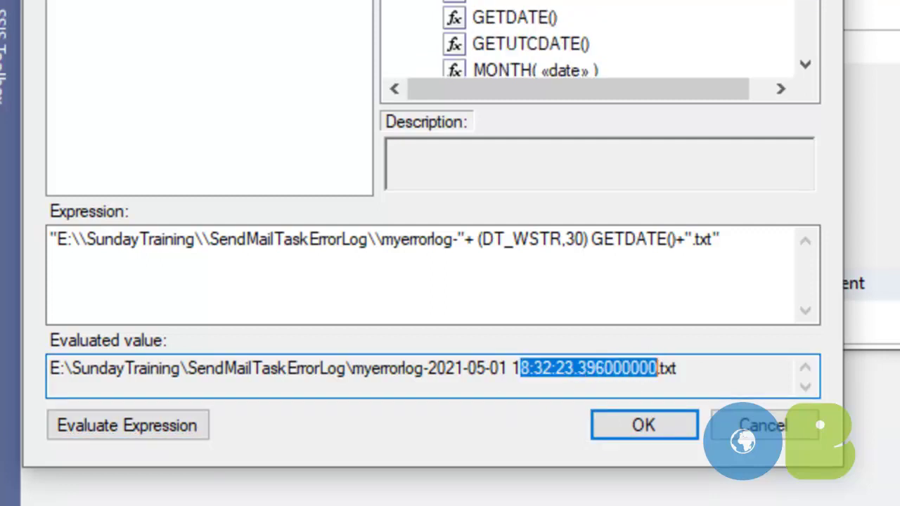
scroll(597, 42, up, 5)
scroll(573, 5, down, 2)
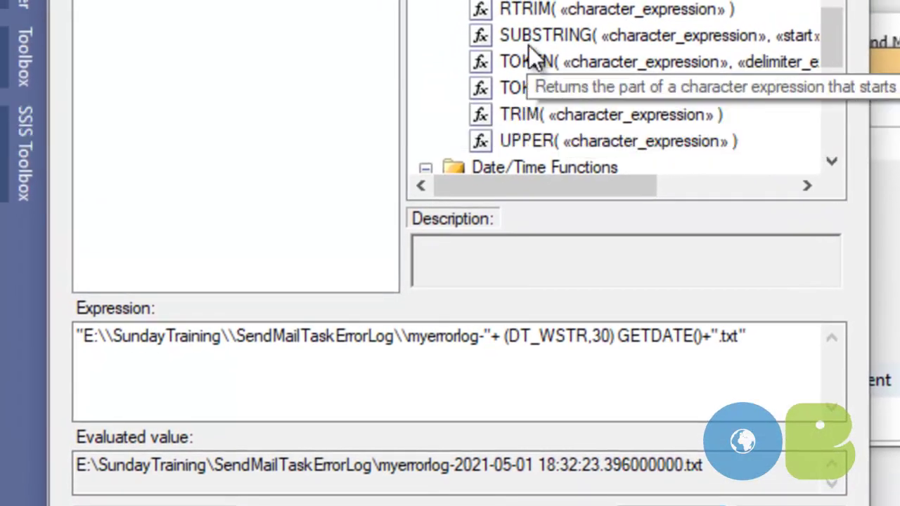
click(532, 36)
click(506, 337)
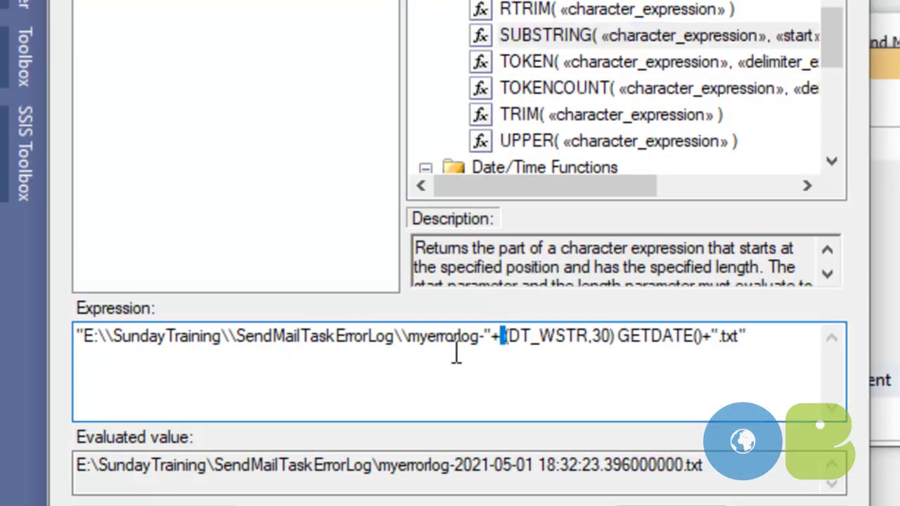
text(SUBSTRI)
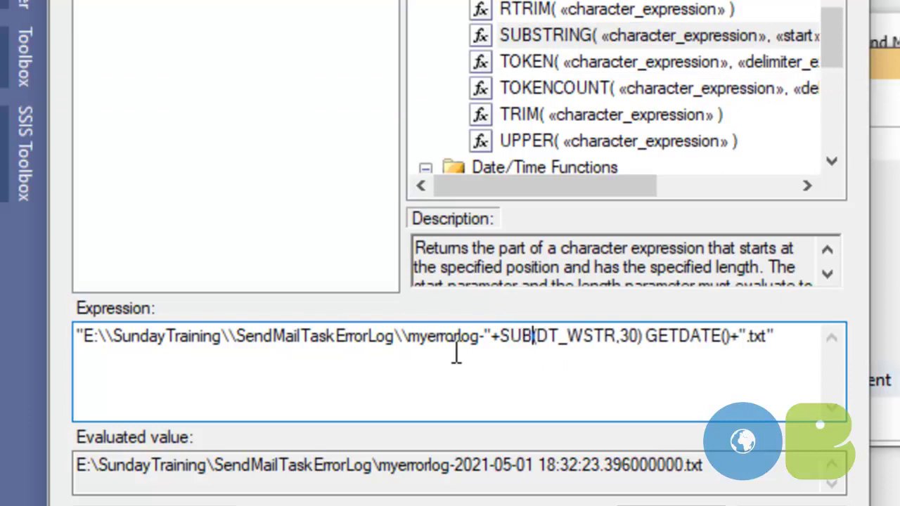
text(NG)
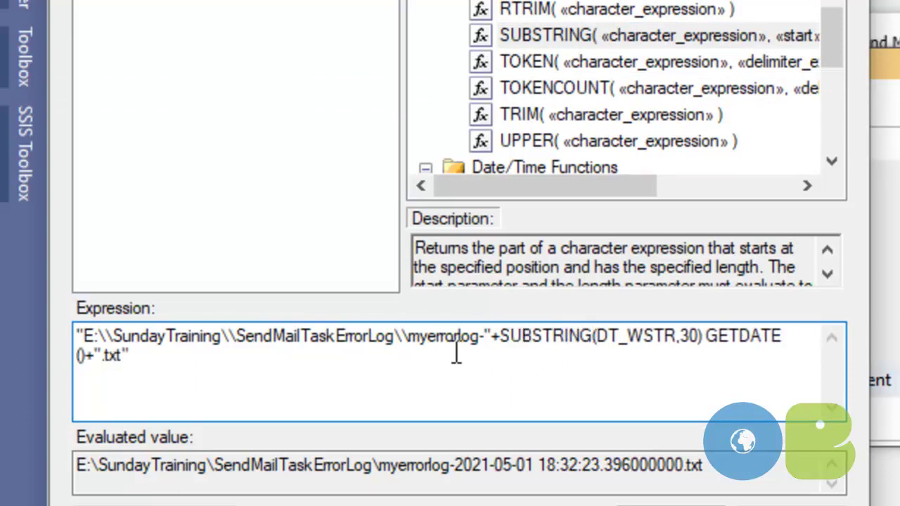
text(()
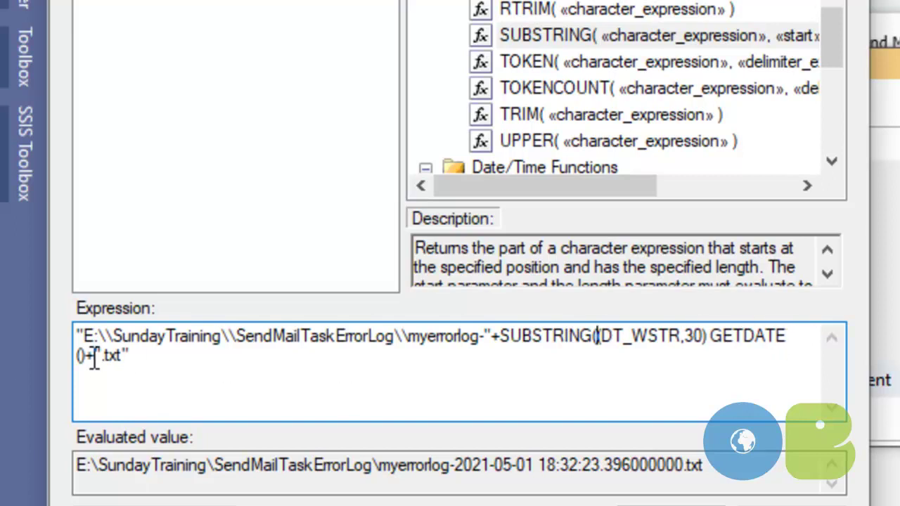
text(,)
text(1,10)
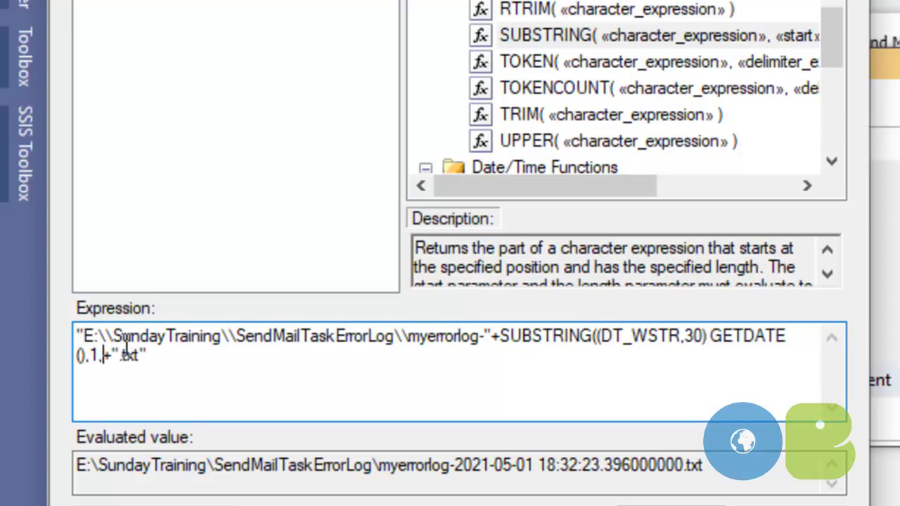
text())
- Evaluate the finished ErrorLogAttachment expression, accept it and close the Variables window
key(ctrl+a)
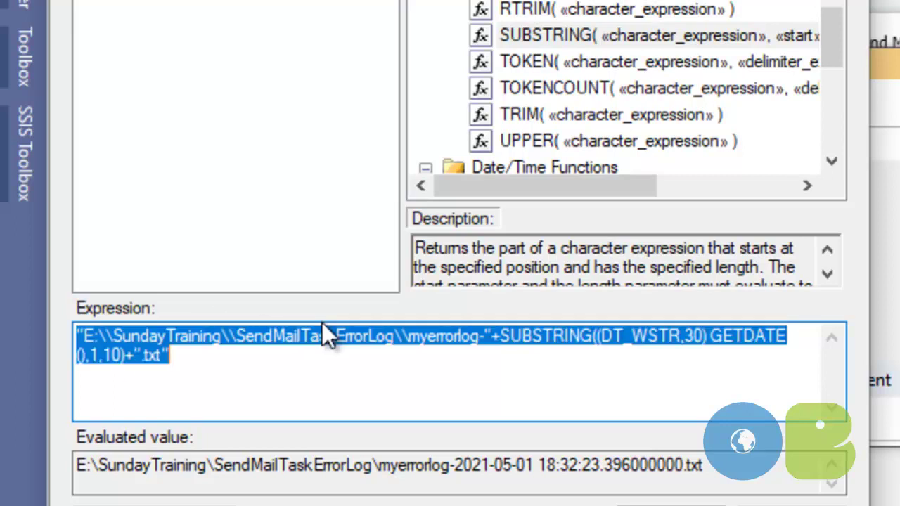
click(154, 505)
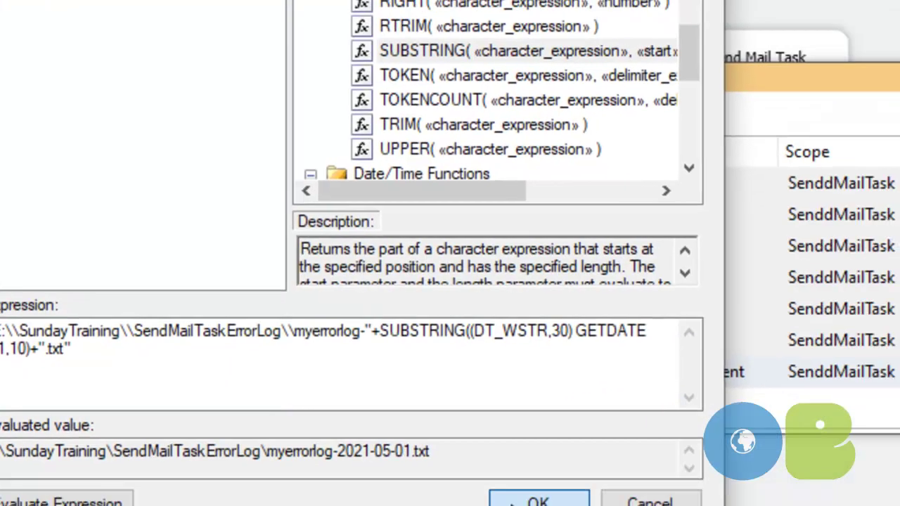
click(538, 501)
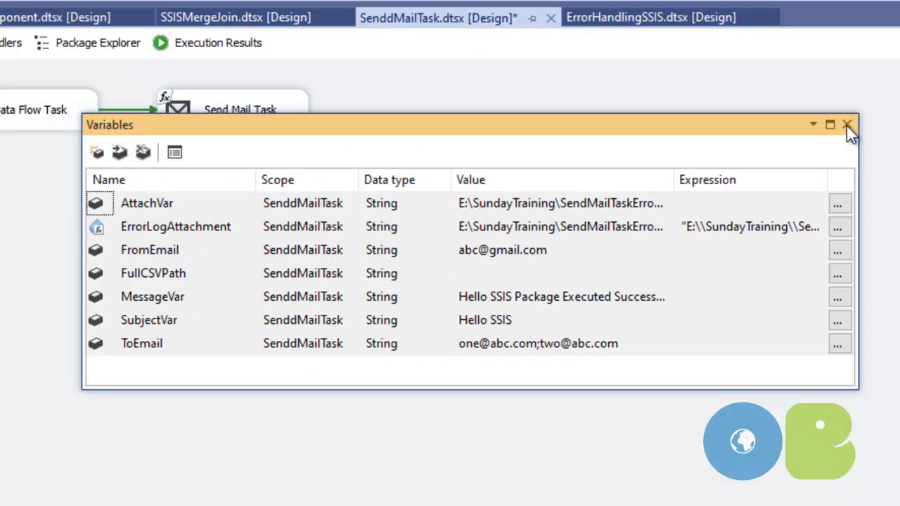
click(846, 124)
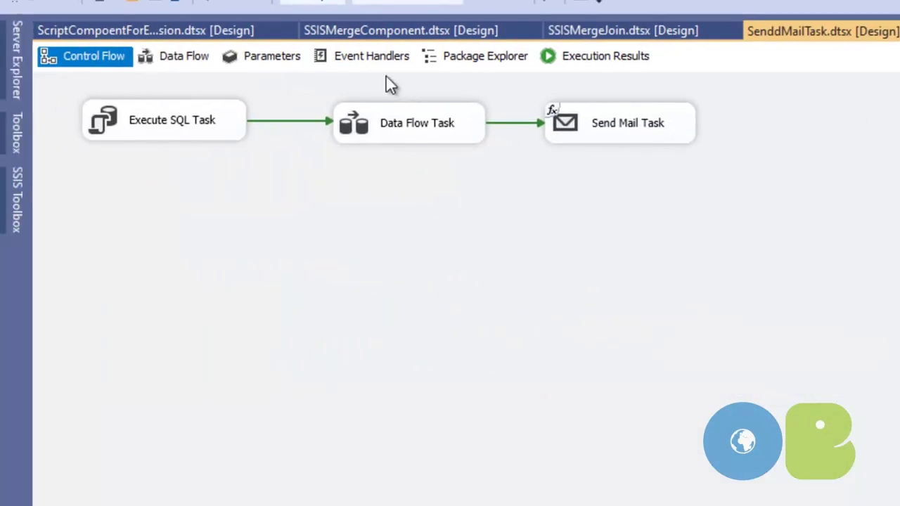
- Open the Error DF data flow from the event handler and bring up the property expressions of the NewErrorLogConnection connection manager
click(376, 65)
double_click(689, 226)
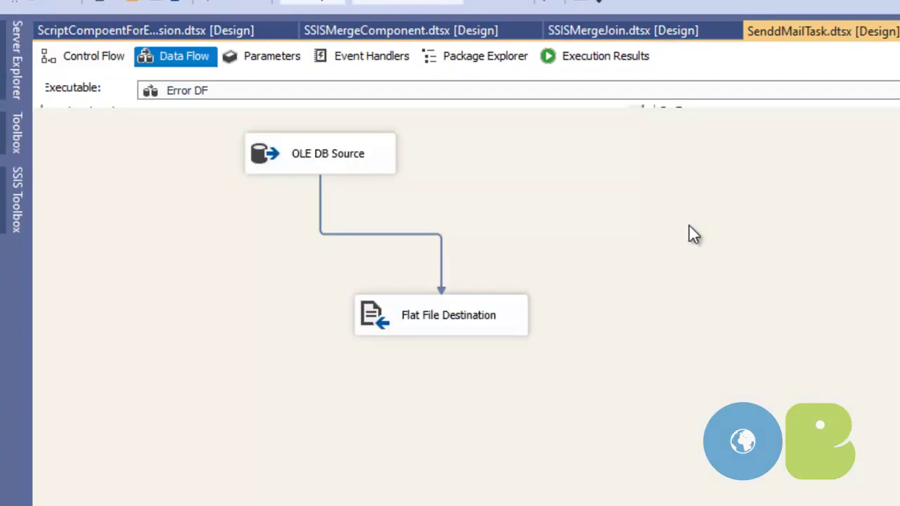
click(473, 322)
right_click(724, 453)
click(667, 502)
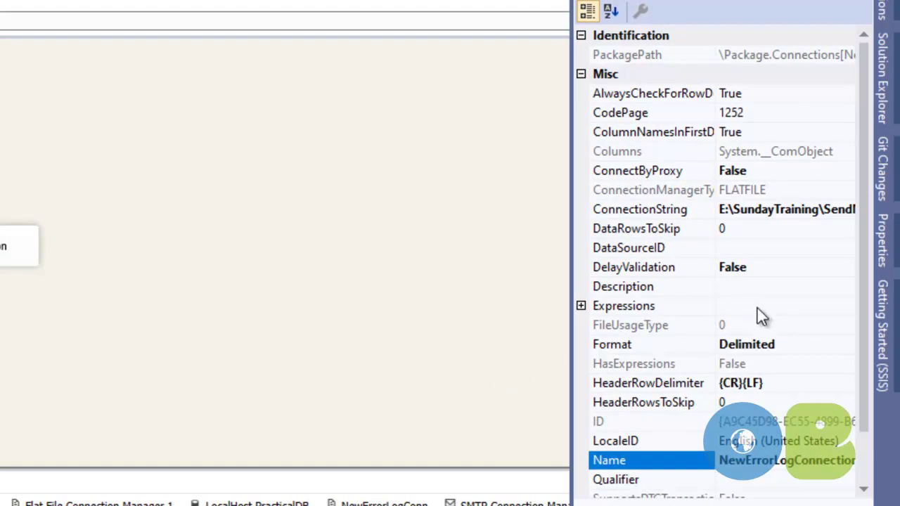
click(760, 309)
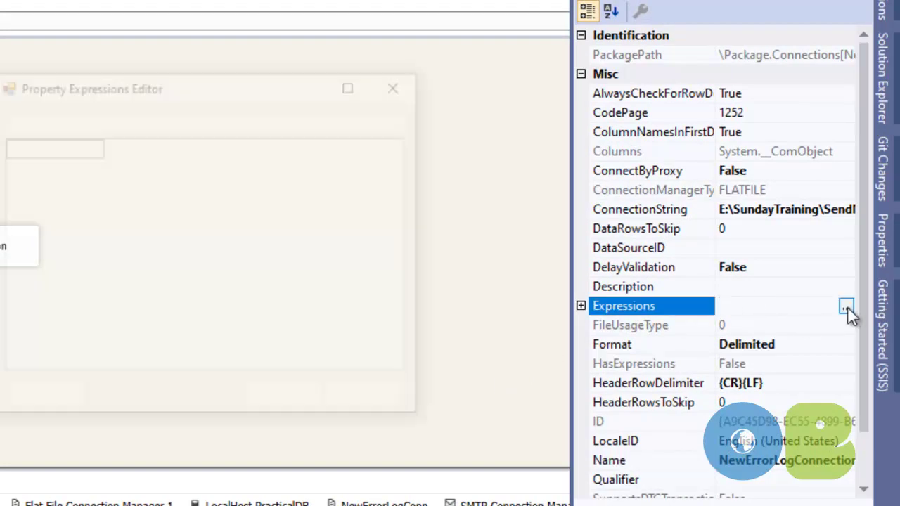
click(846, 307)
- Set the ConnectionString property expression of NewErrorLogConnection to @[User::ErrorLogAttachment] and accept it
click(175, 166)
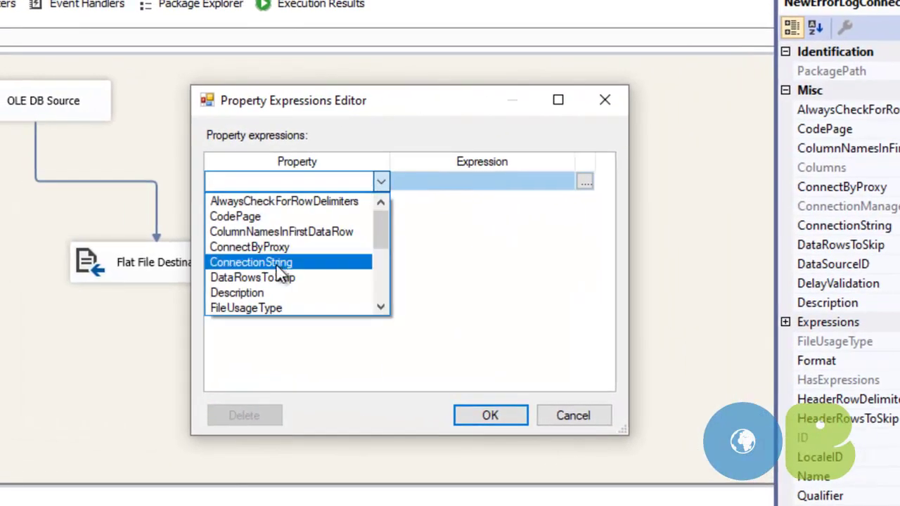
click(278, 267)
click(585, 182)
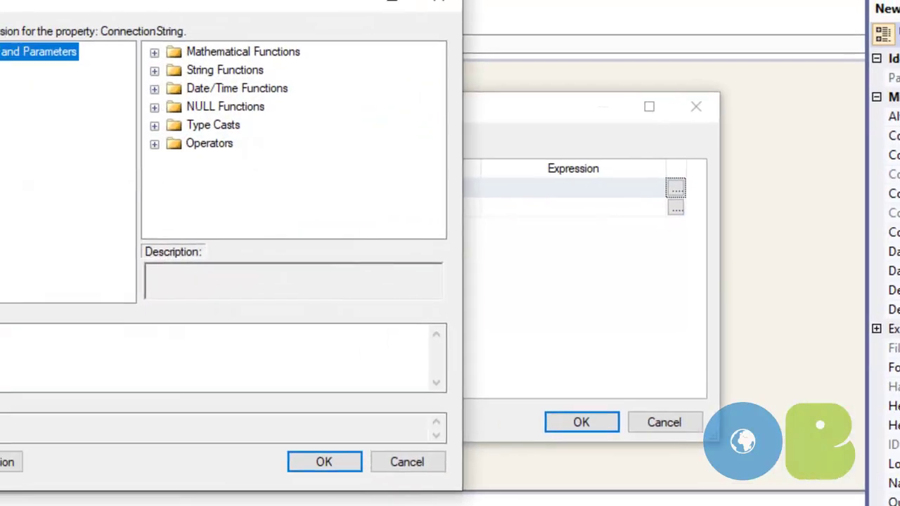
drag(237, 119, 318, 422)
drag(277, 120, 218, 383)
click(514, 479)
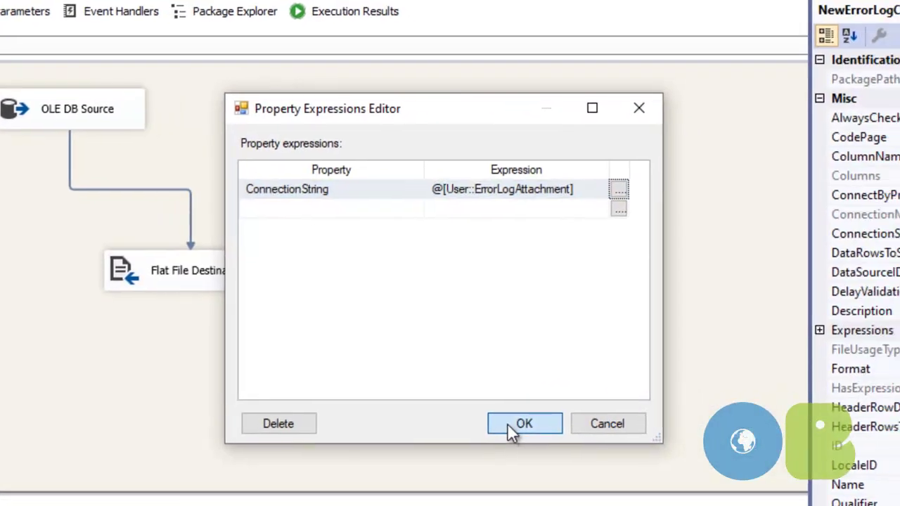
click(507, 423)
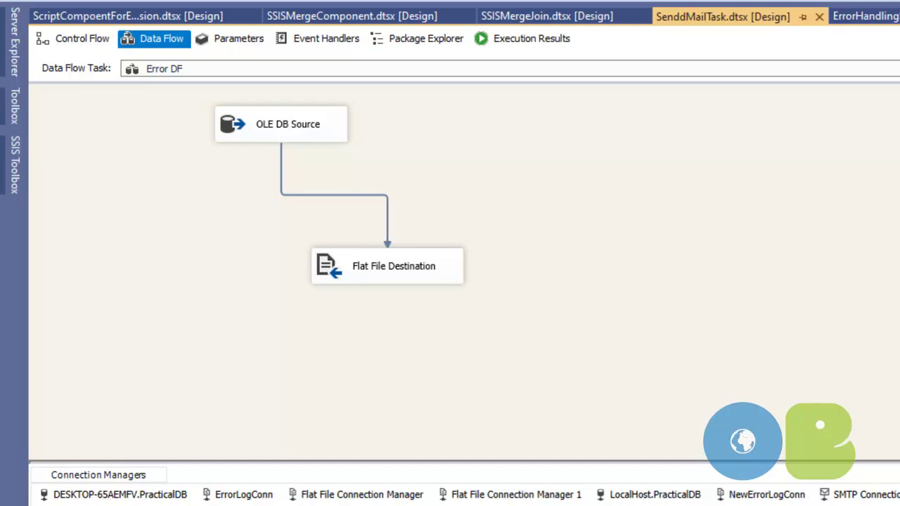
- Open the Send Mail Task in the OnError event handler and set its SmtpConnection to SMTP Connection Manager
click(332, 39)
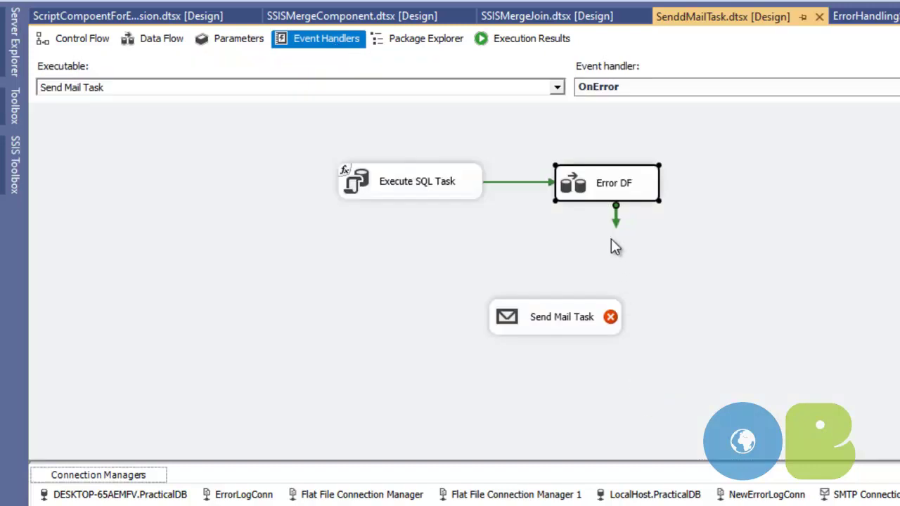
double_click(566, 316)
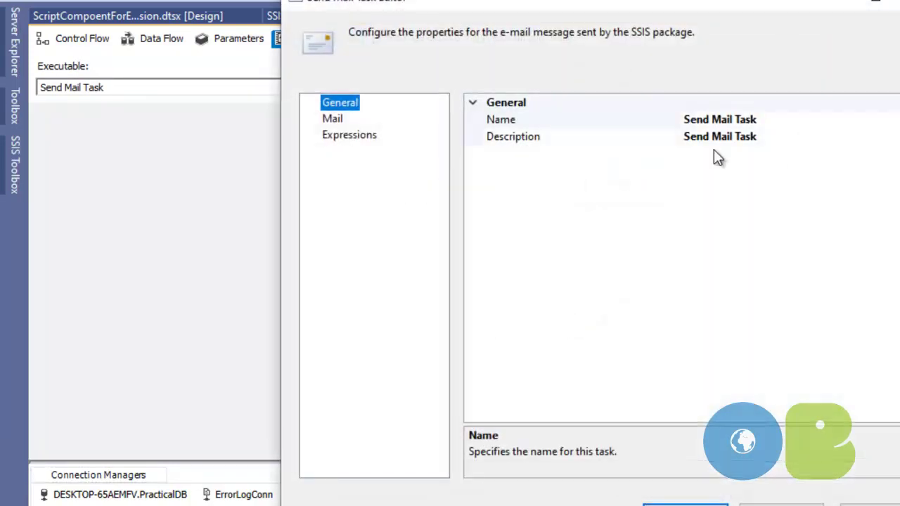
click(329, 119)
click(812, 130)
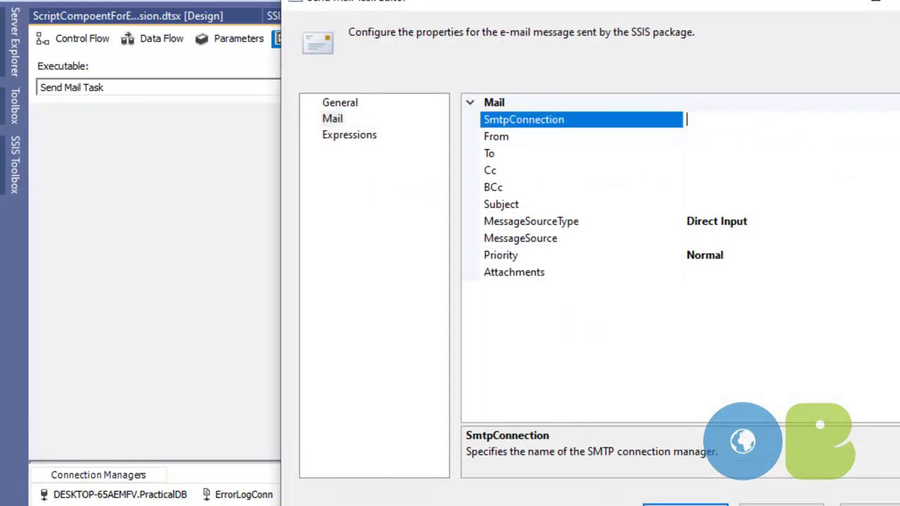
click(812, 130)
click(628, 174)
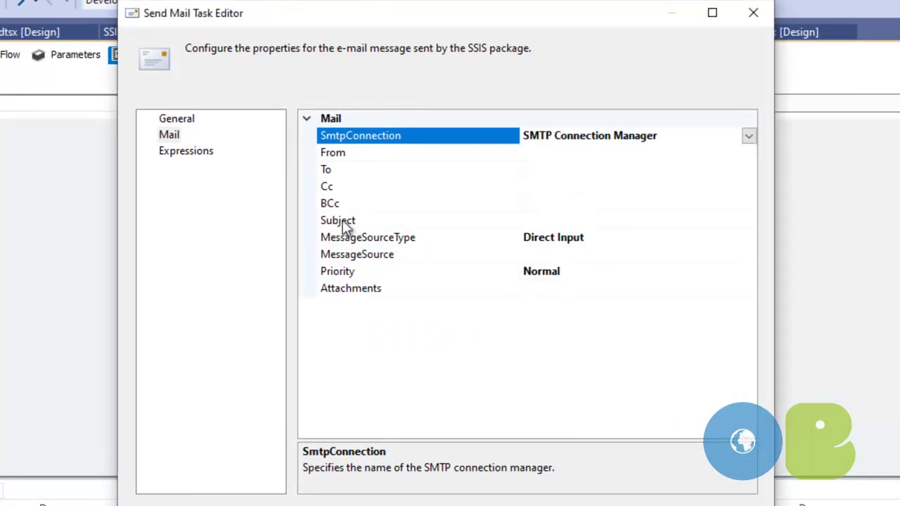
- Fill in the sender's and the recipient's e-mail addresses in the mail settings of the Send Mail Task
click(608, 154)
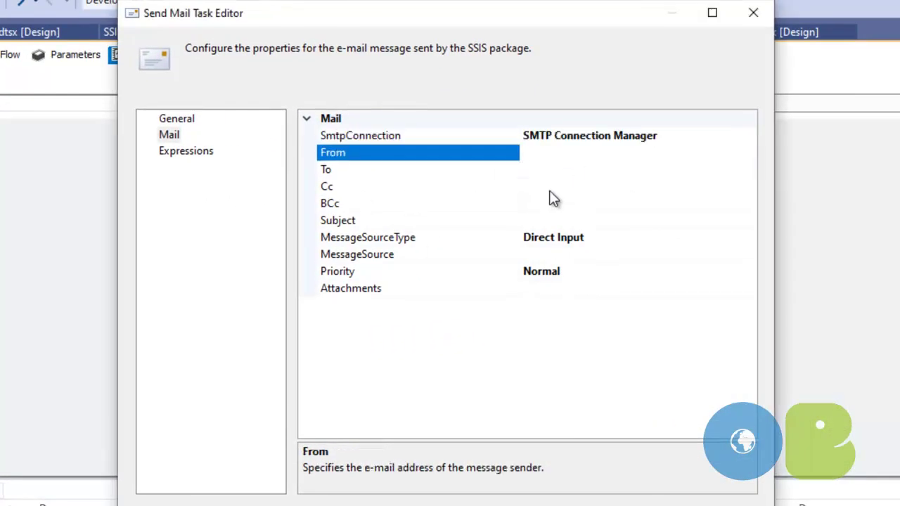
text(abc@abc.com)
key(Tab)
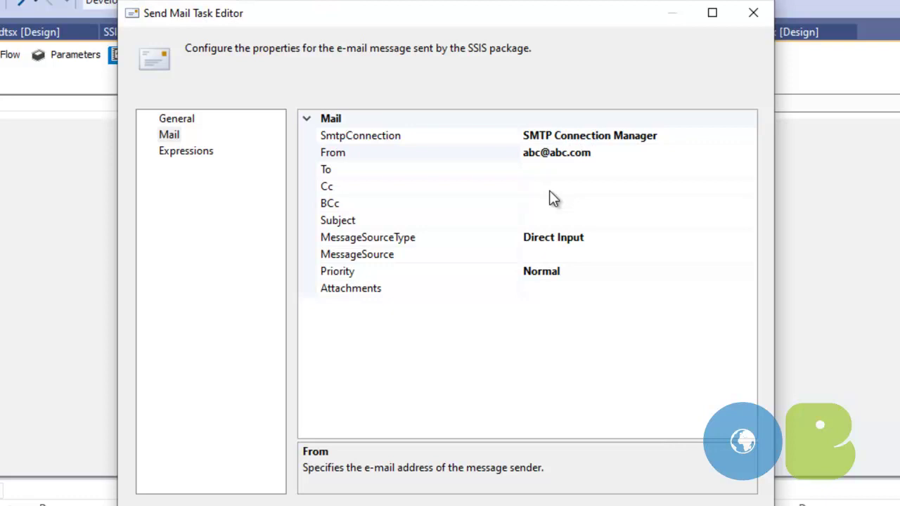
click(625, 171)
text(pqr@pq)
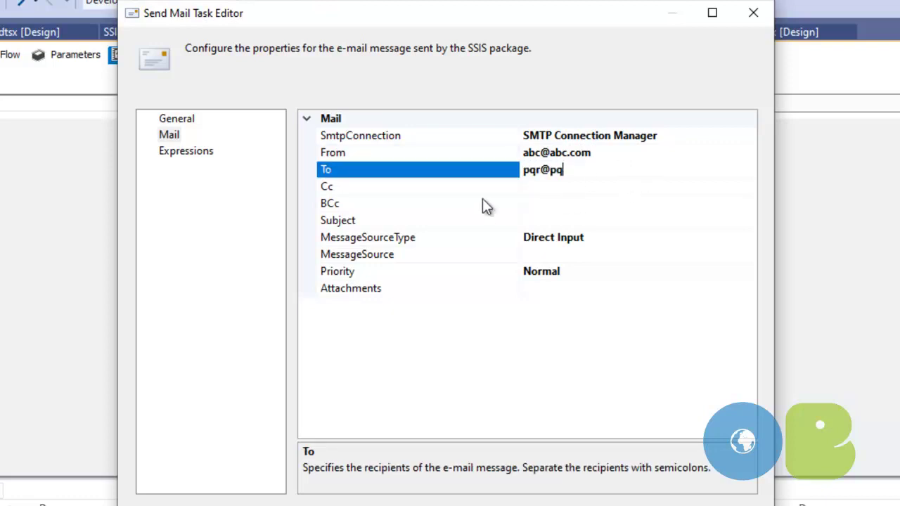
text(r.com)
key(Tab)
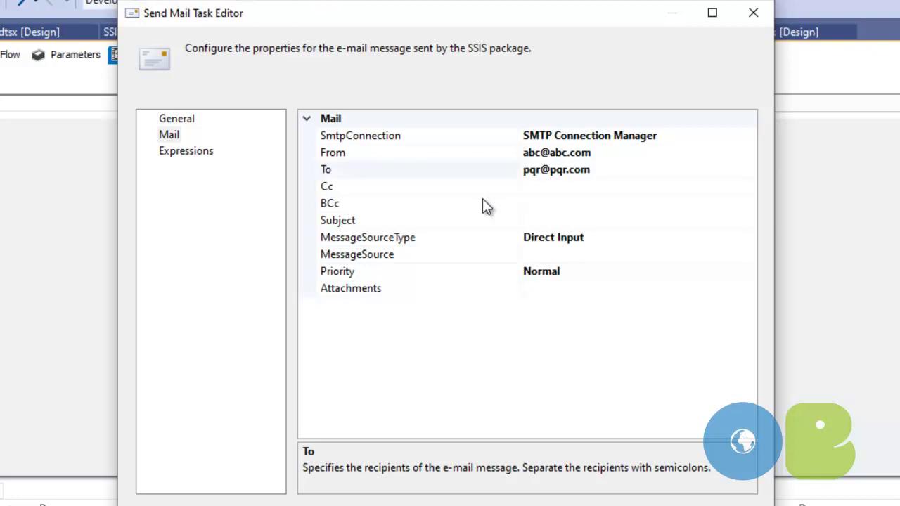
click(554, 189)
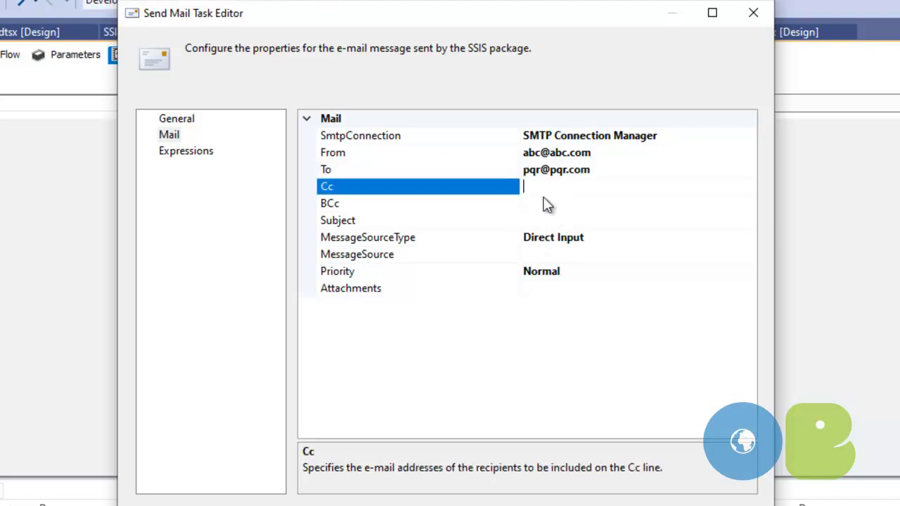
click(538, 204)
click(566, 220)
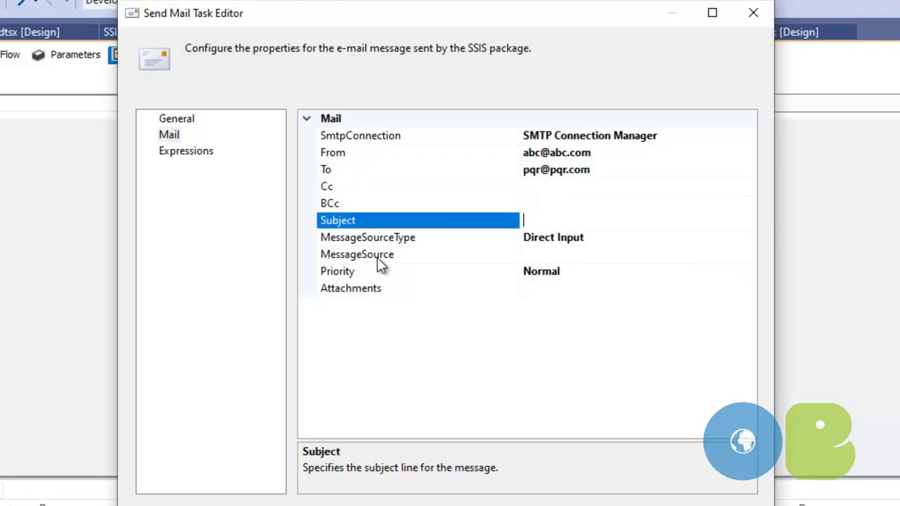
text(SSIS Packa)
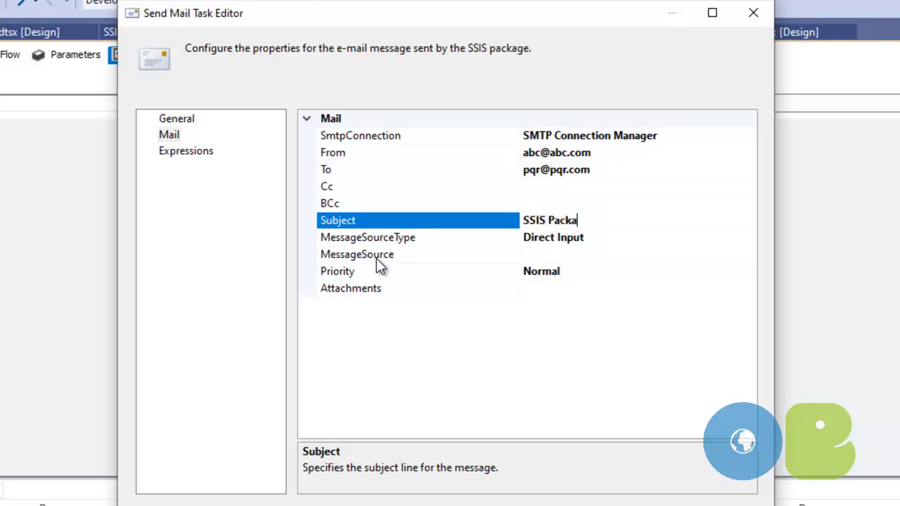
text(ge Failed)
click(405, 220)
key(BackSpace)
- Add a property expression for Subject to the Send Mail Task and open its expression builder
click(166, 151)
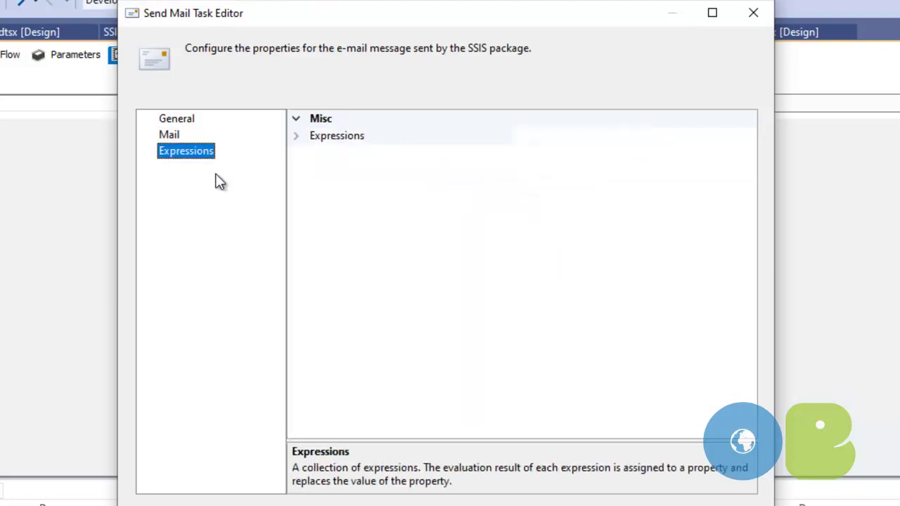
click(668, 136)
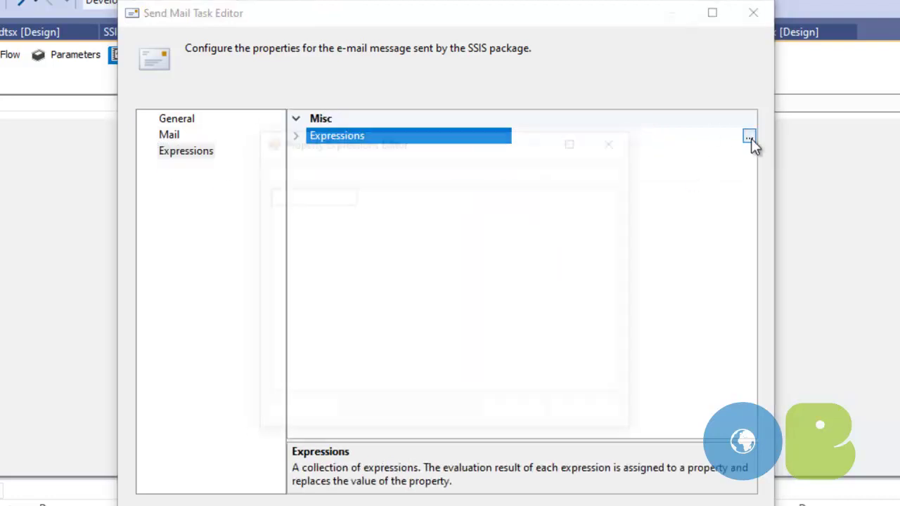
click(749, 135)
click(383, 215)
scroll(394, 295, down, 4)
scroll(314, 312, down, 3)
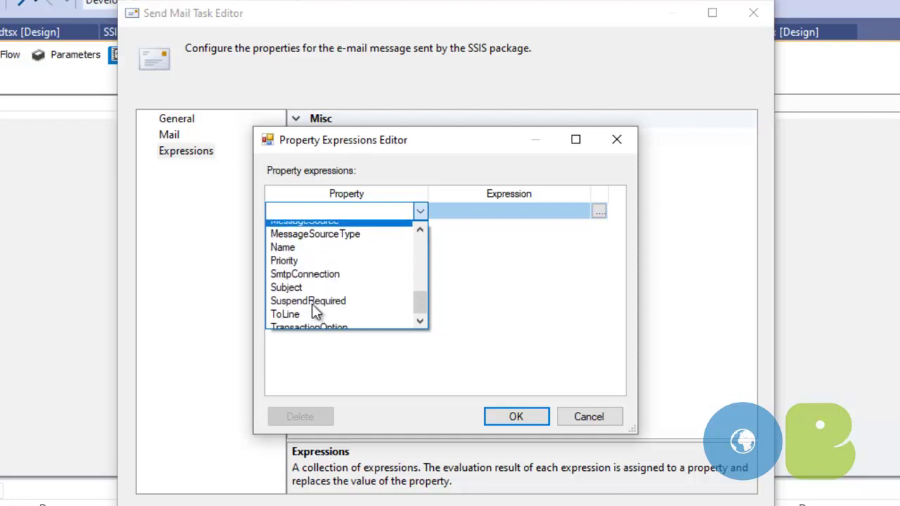
click(305, 280)
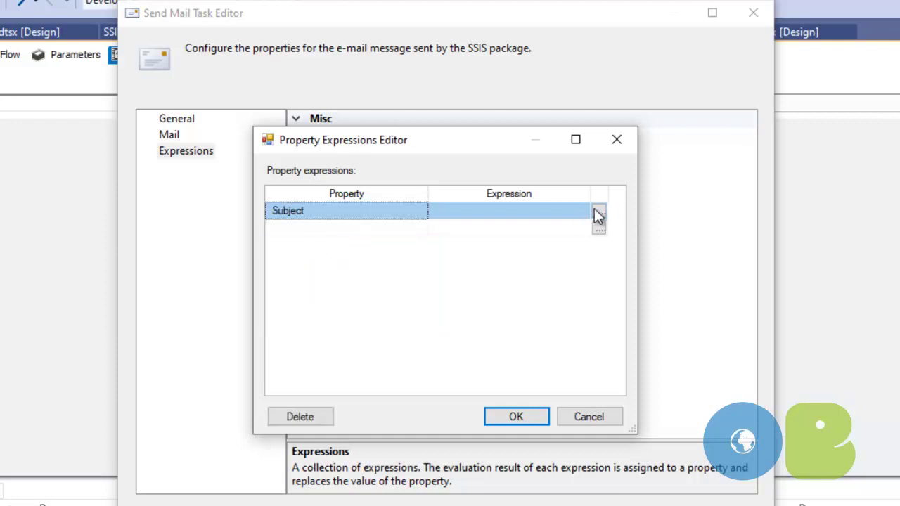
click(598, 215)
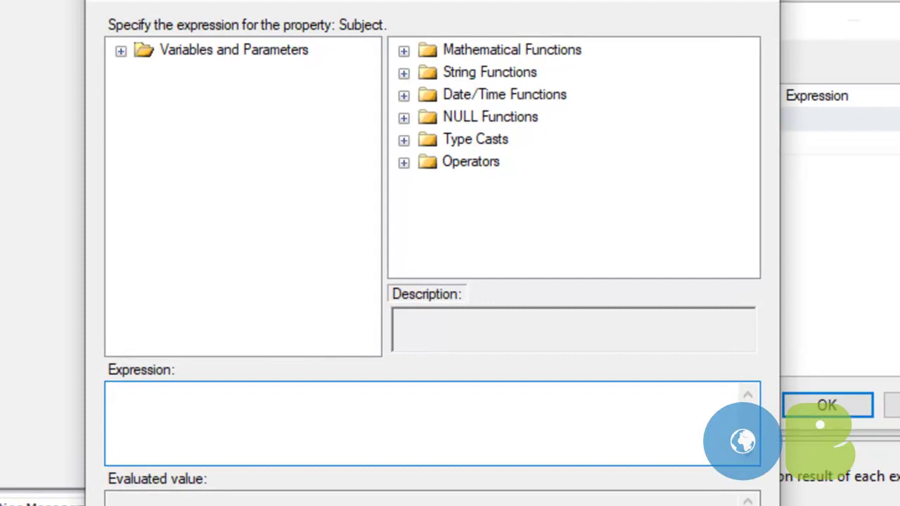
- Build the Subject expression "SSIS PAckage Failed ON "+GETDATE() and evaluate it
text("SSIS PAckage )
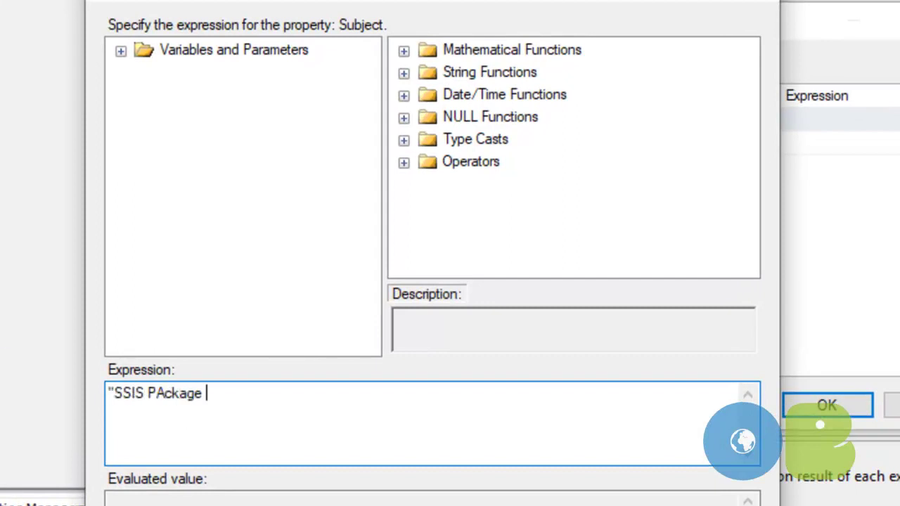
text(Failed )
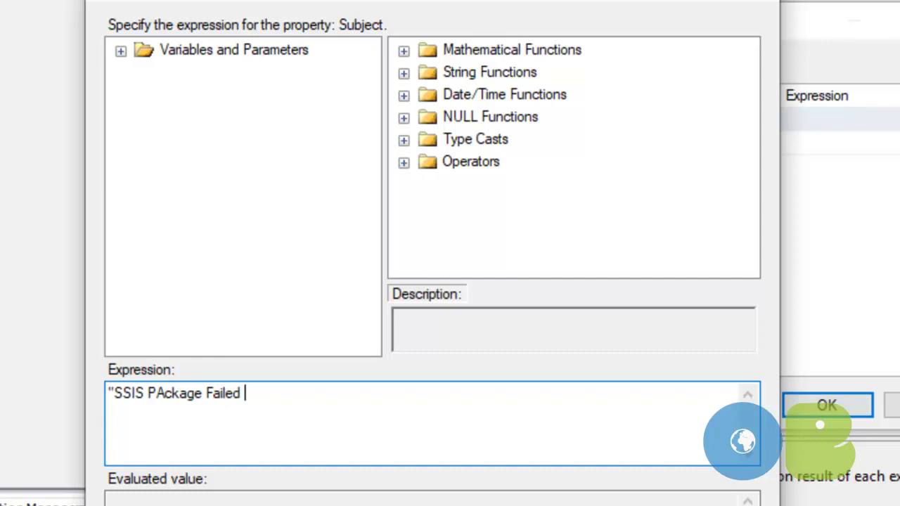
text(ON "+)
click(403, 94)
drag(524, 161, 337, 393)
click(367, 449)
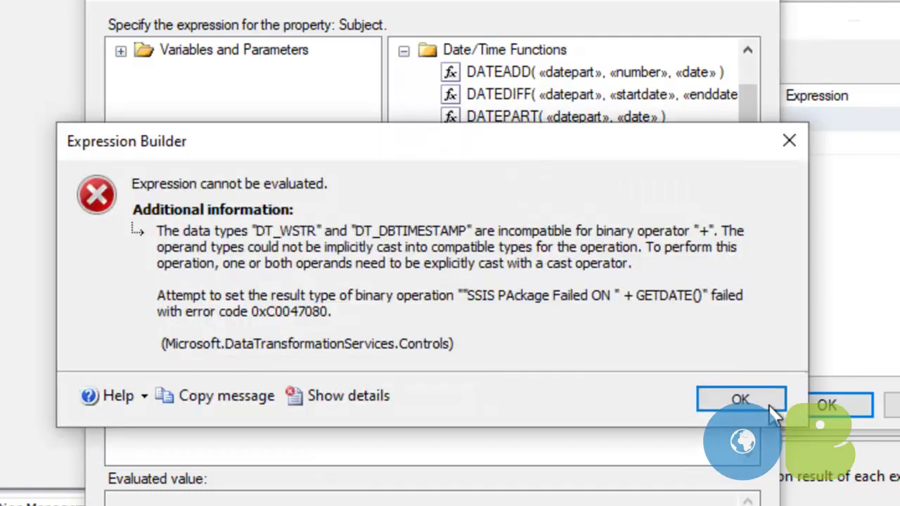
key(Return)
- Cast GETDATE() with (DT_WSTR,30) in the Subject expression, evaluate it and accept the property expression
click(287, 392)
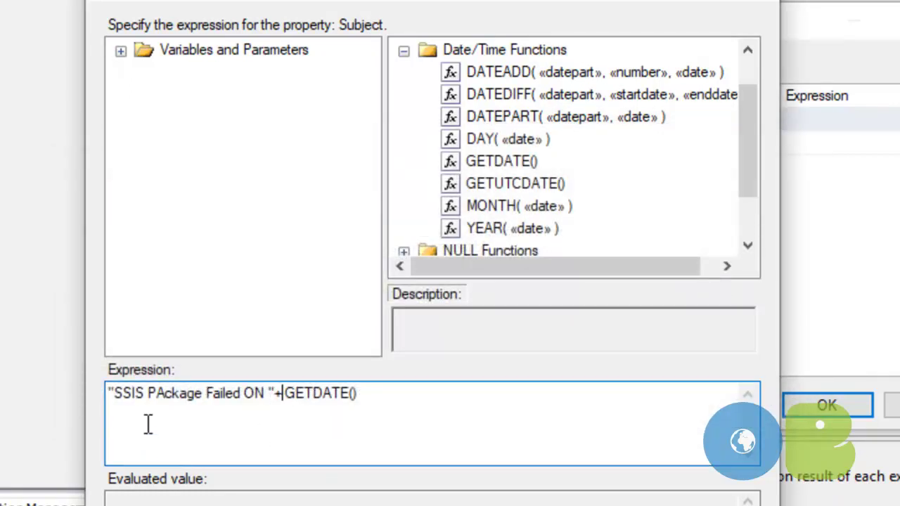
text(()
text(DT_WST)
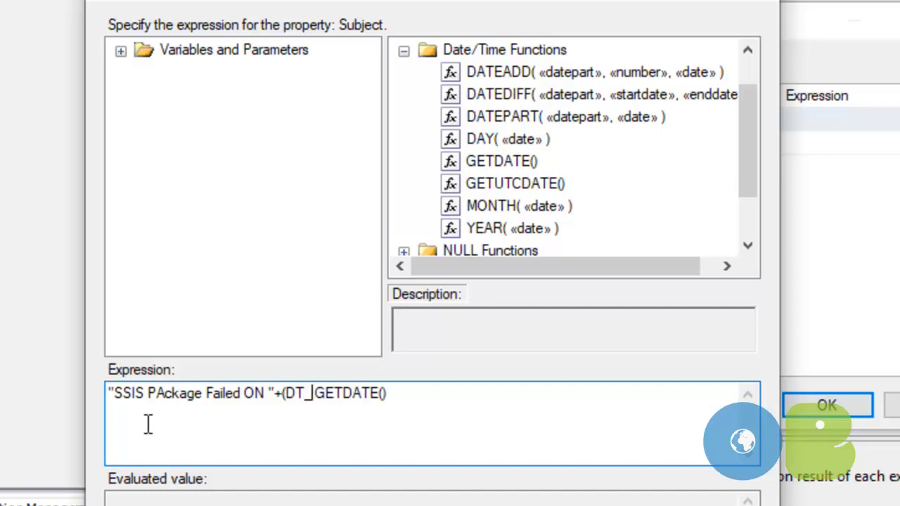
text(R)
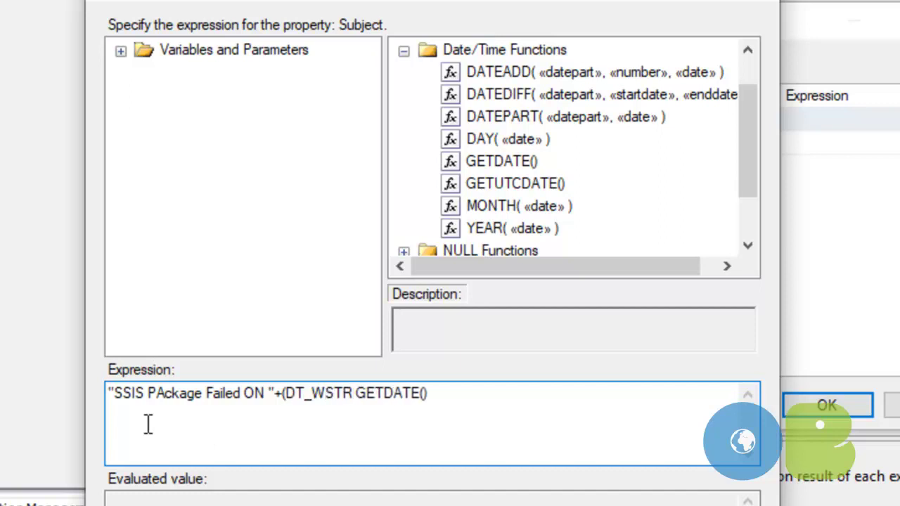
text(,)
text(30)
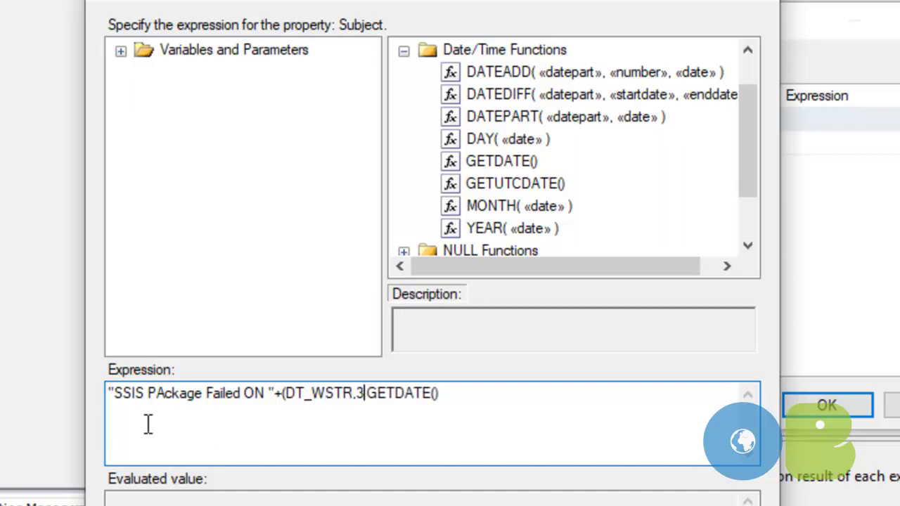
text())
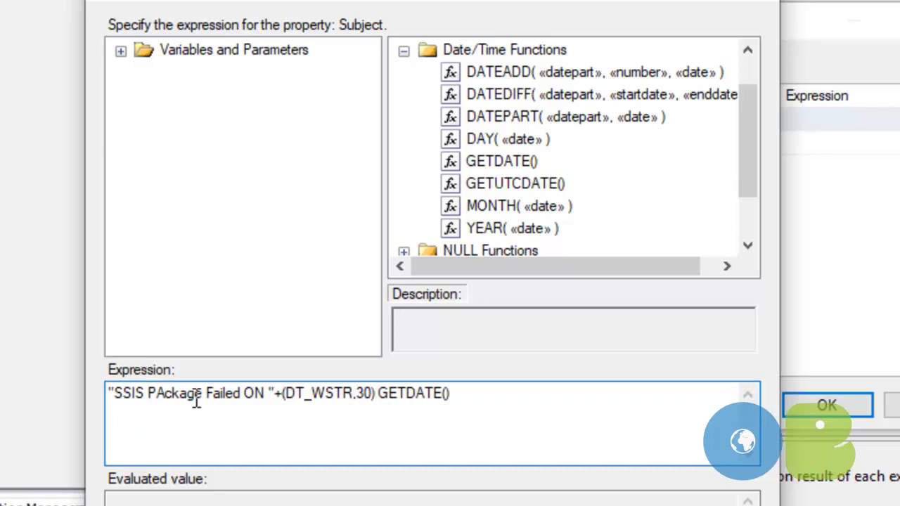
click(173, 505)
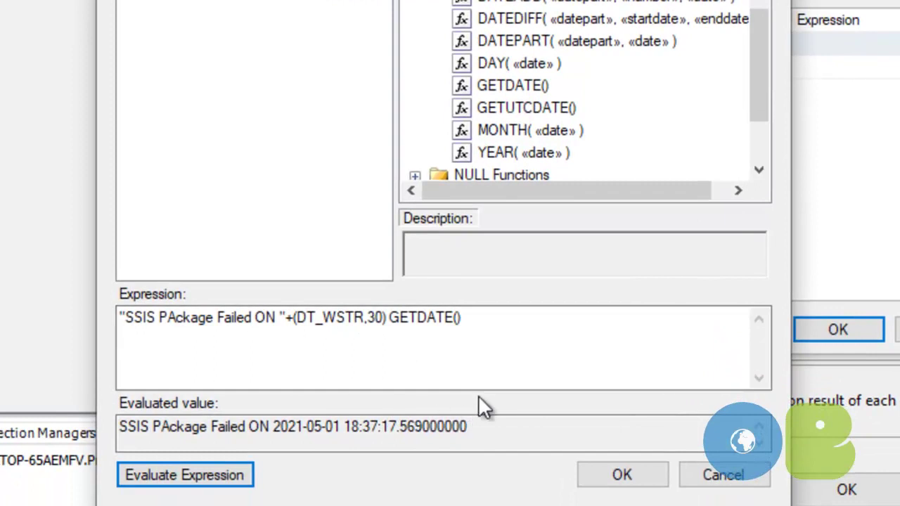
click(621, 476)
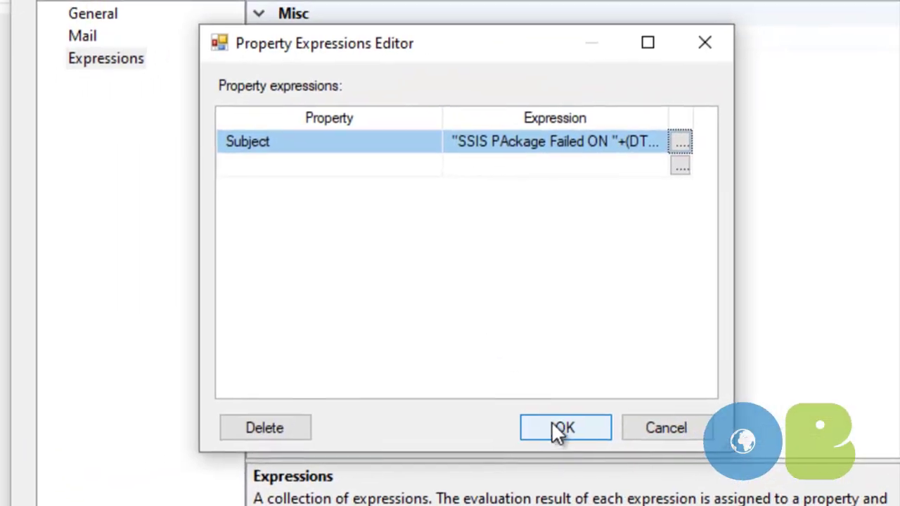
click(652, 396)
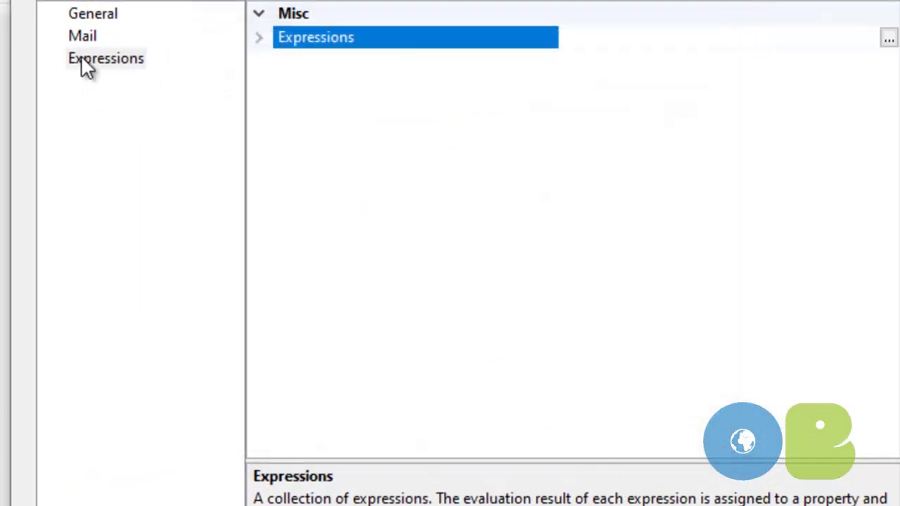
- Add a second property expression for MessageSource to the Send Mail Task and open its expression builder
click(169, 6)
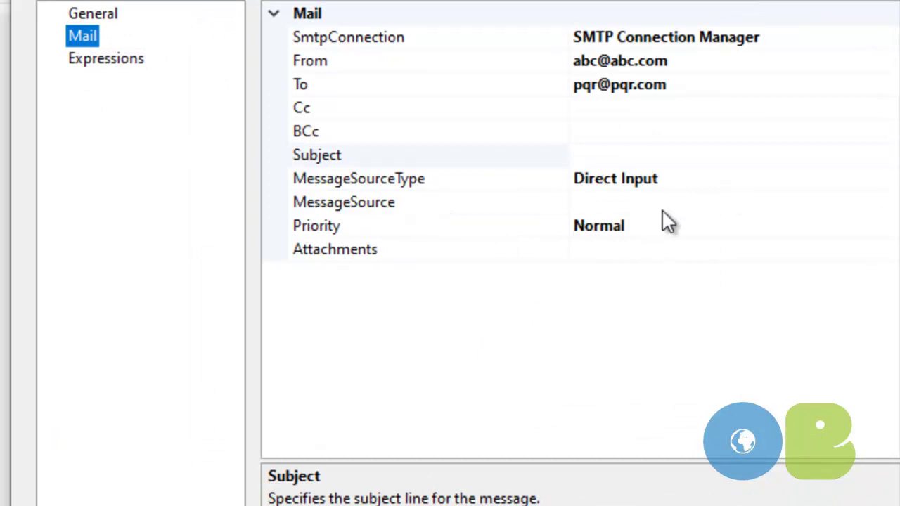
click(123, 59)
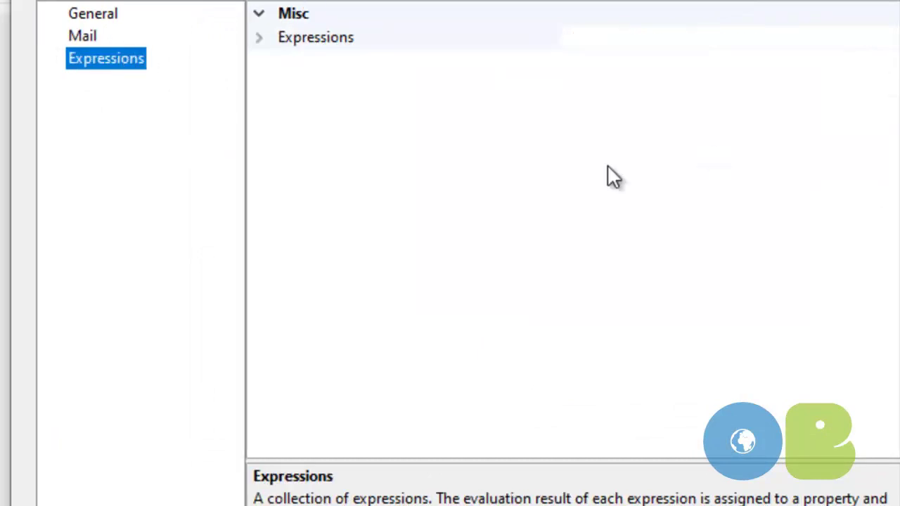
click(851, 41)
click(890, 38)
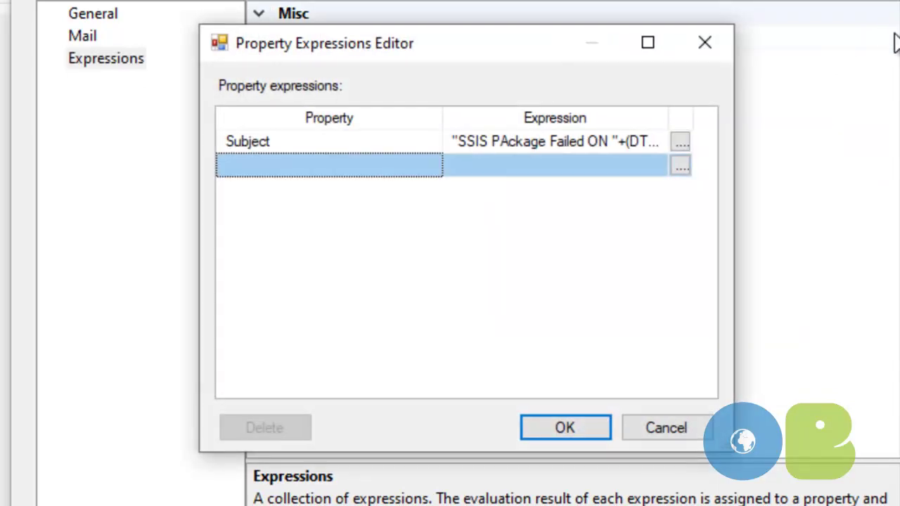
click(382, 172)
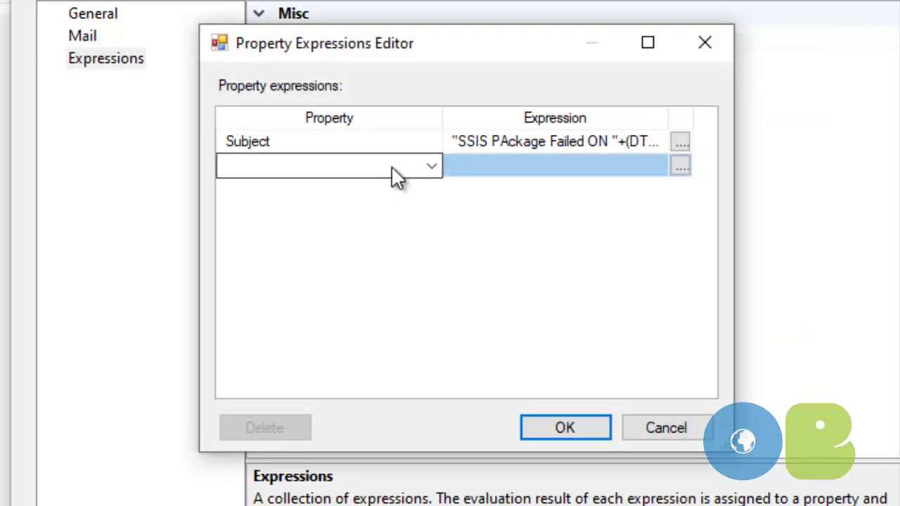
click(402, 165)
scroll(345, 270, down, 5)
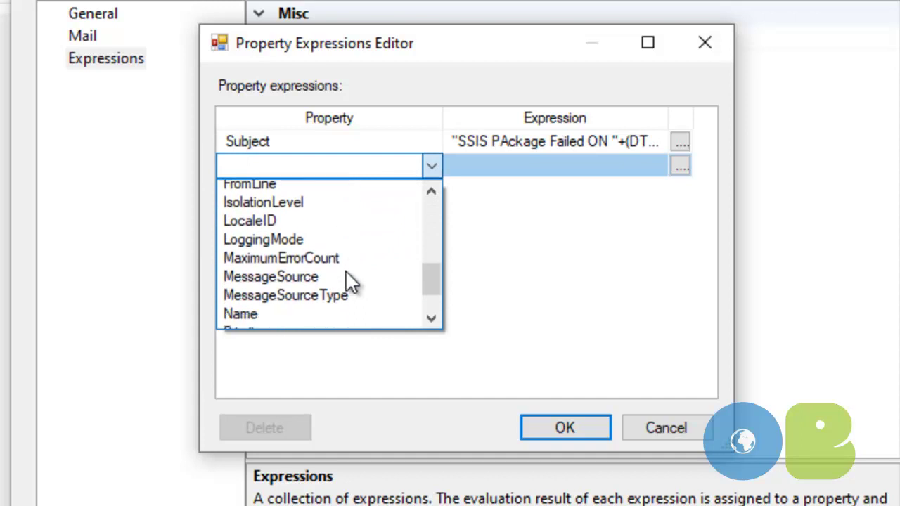
click(314, 251)
click(680, 166)
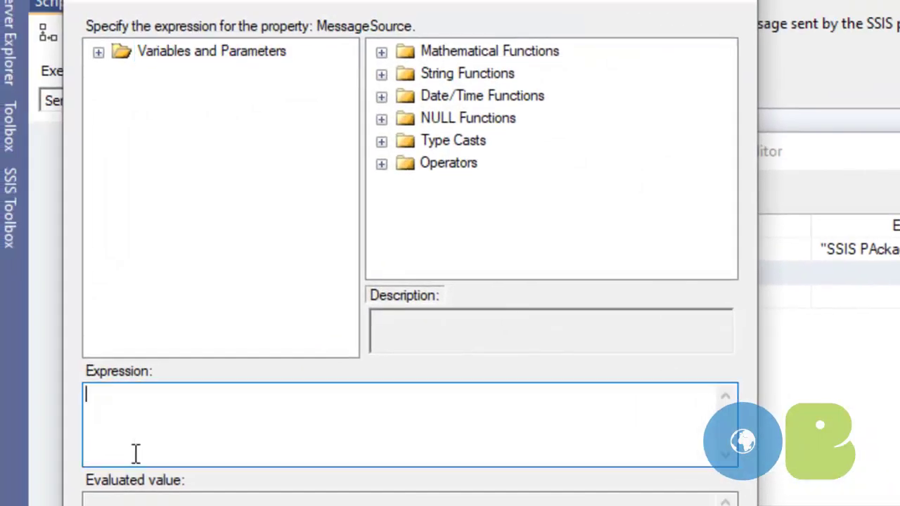
- Start the MessageSource expression with "Hello Team, Package and insert the system variable @[System::PackageName] after it
text("Hello TE)
key(BackSpace)
text(eam, Package)
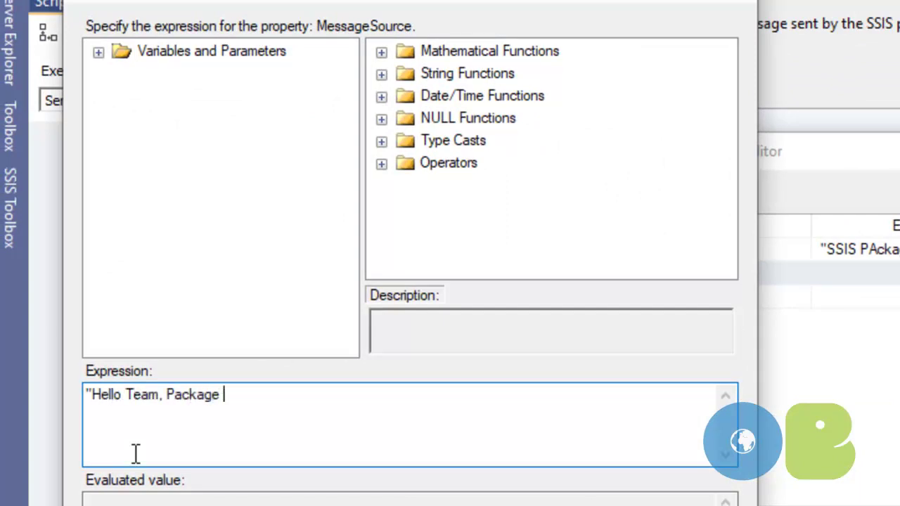
click(98, 52)
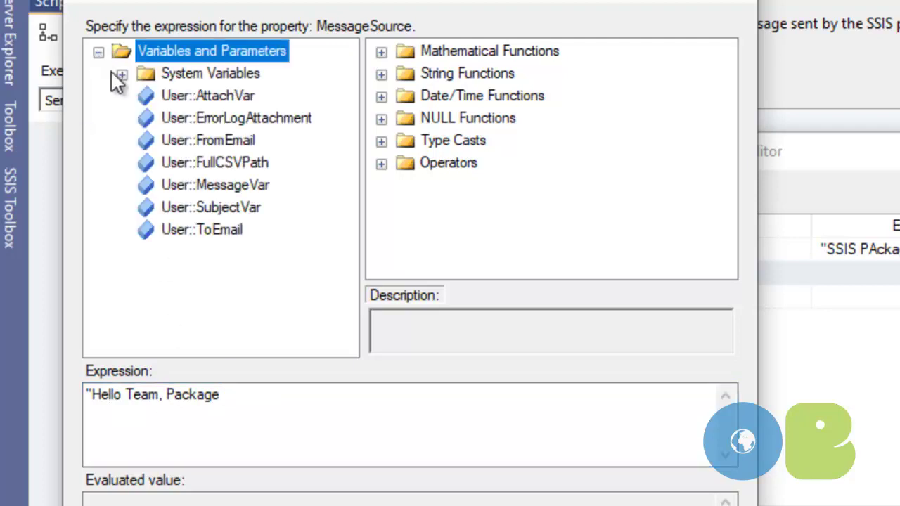
click(121, 74)
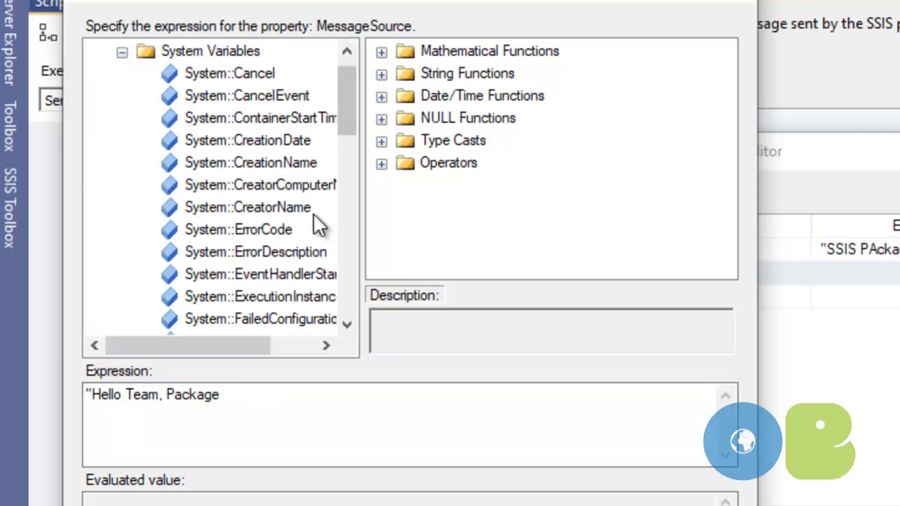
scroll(316, 217, down, 3)
scroll(317, 232, down, 1)
drag(267, 230, 310, 398)
- Concatenate @[System::PackageName] into the MessageSource expression after "Hello Team, Package" and append the text " Failed Due to an Error "
click(220, 396)
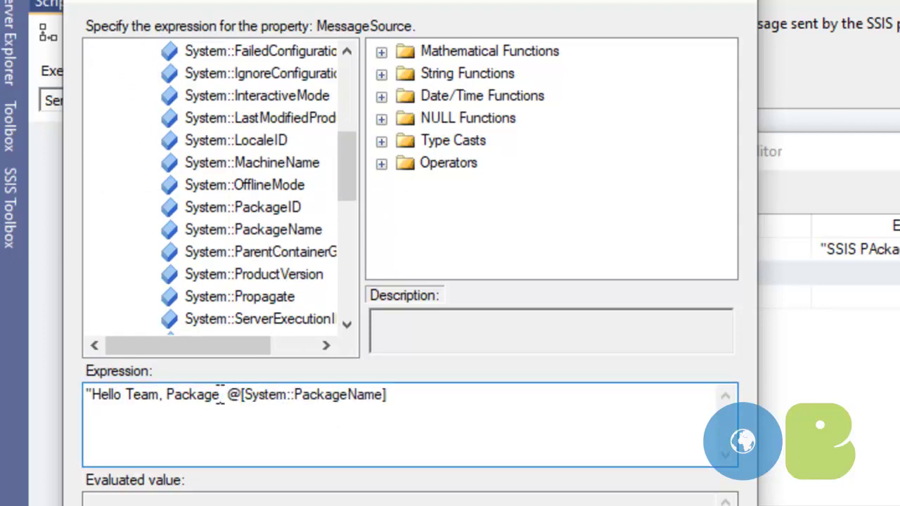
text("+)
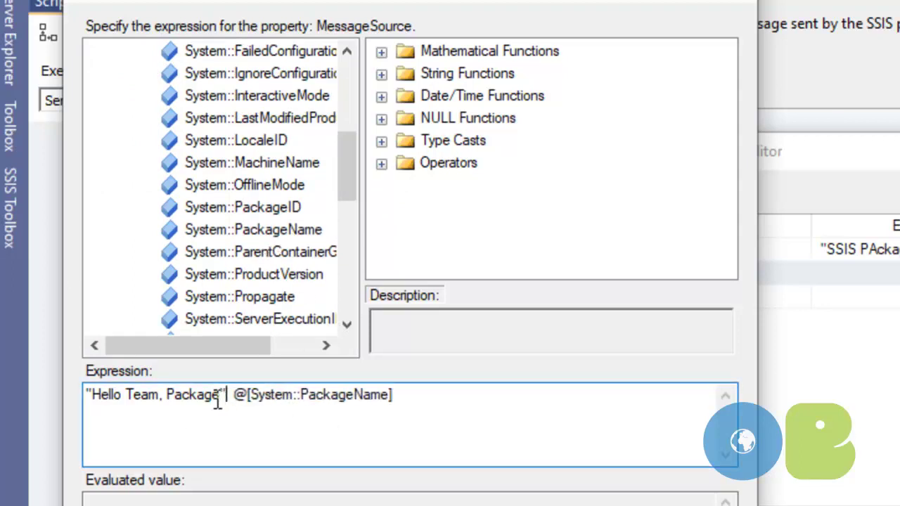
click(426, 399)
text(+)
text(")
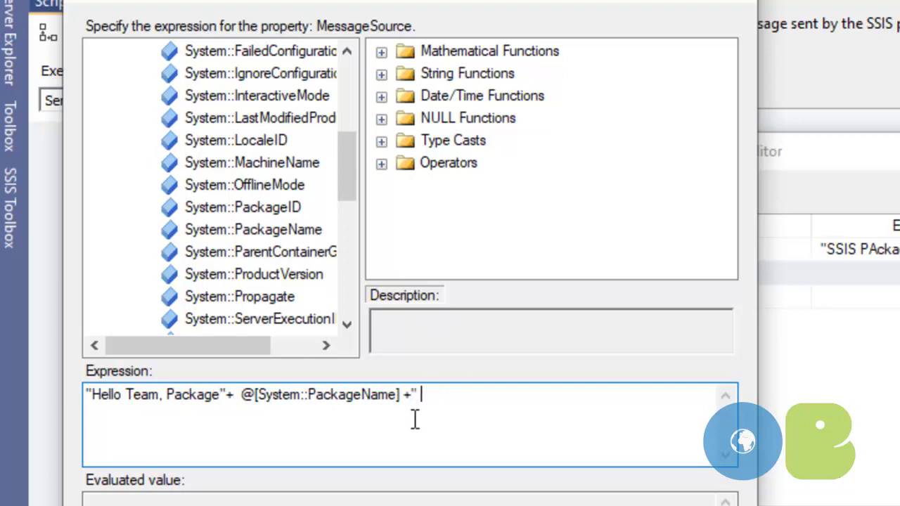
text( F)
key(BackSpace)
text(Failed Due to an Error ")
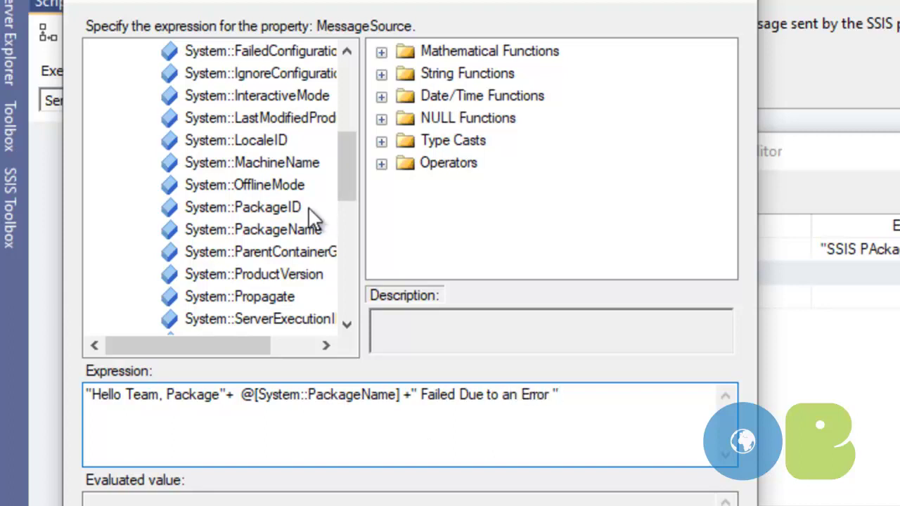
- Insert the system variable @[System::ErrorDescription] at the end of the MessageSource expression and join it with +
scroll(309, 211, down, 5)
scroll(307, 241, up, 5)
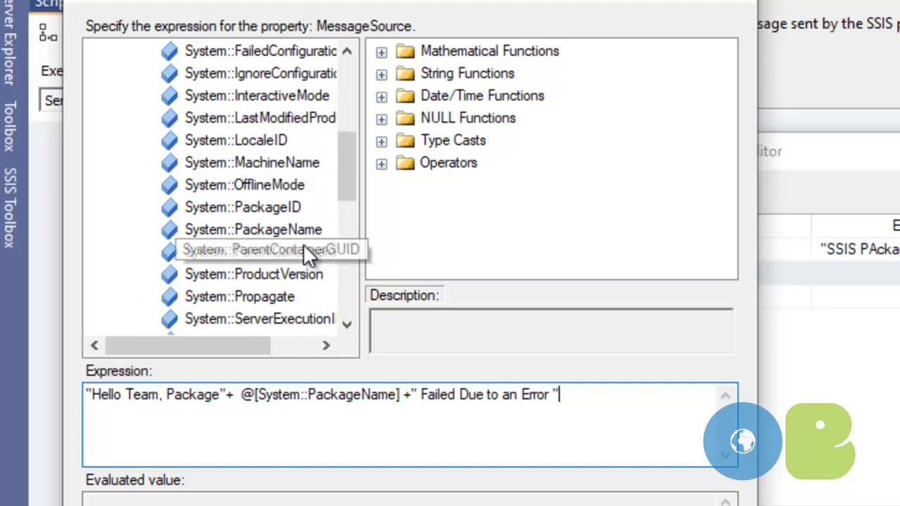
scroll(307, 234, up, 3)
drag(279, 185, 602, 392)
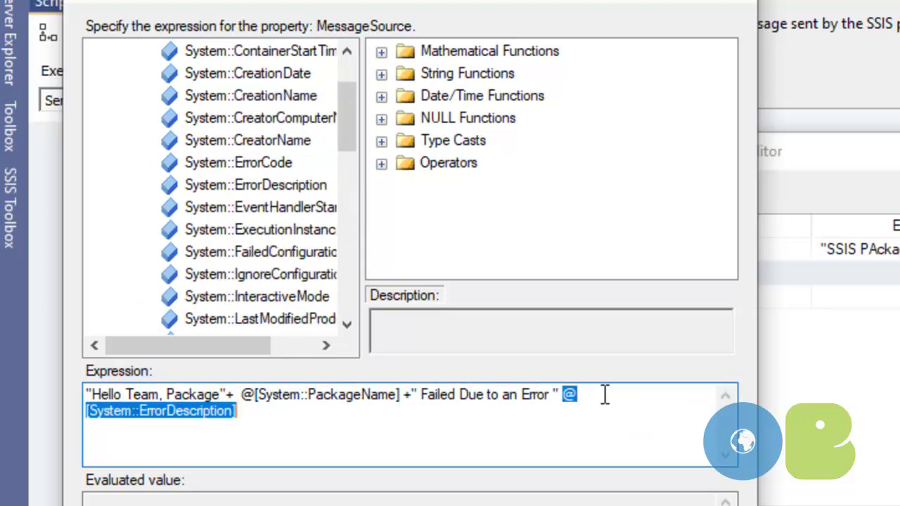
click(565, 395)
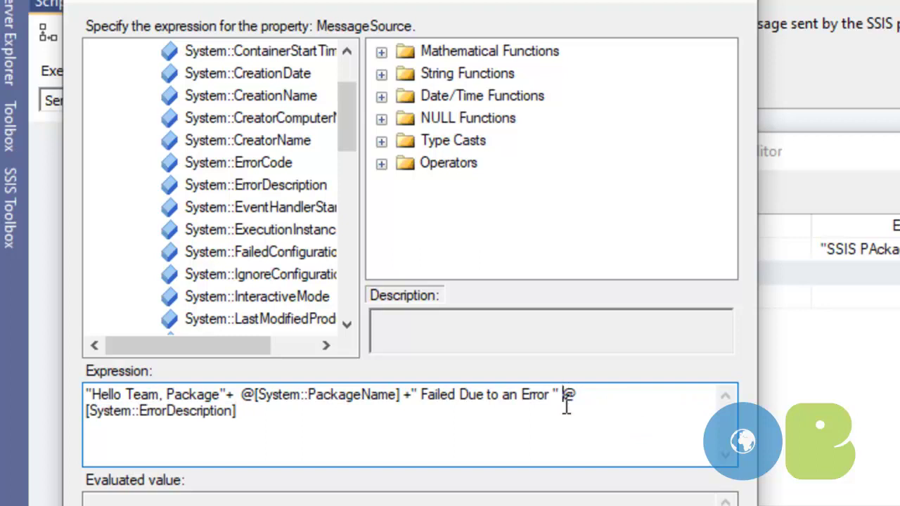
text(+)
- Append " Kindly check the error and fix it.Thanks" to the MessageSource expression, evaluate it and accept the property expressions
click(292, 422)
text(+" )
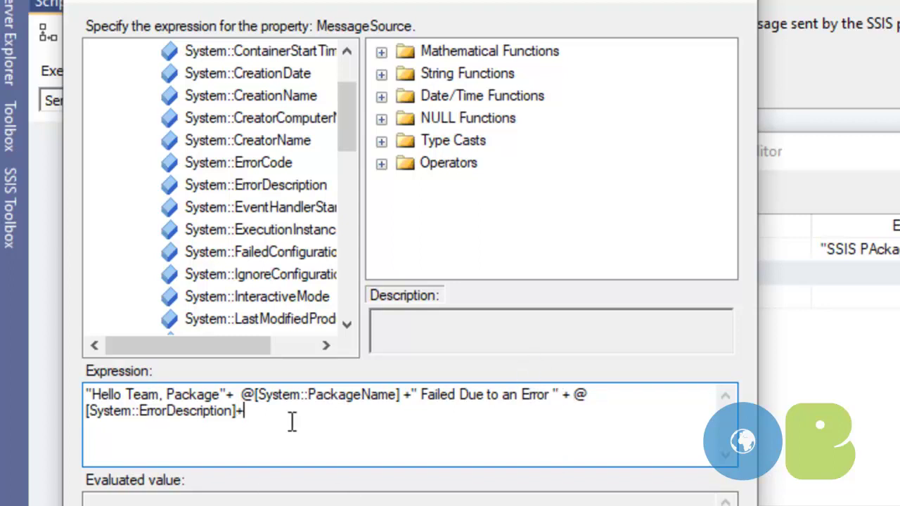
text(Kindly sheck)
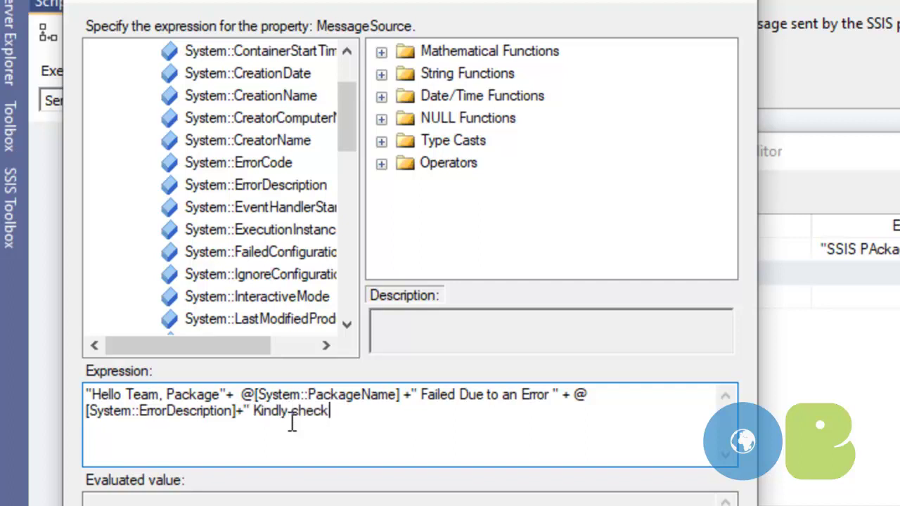
text( the error)
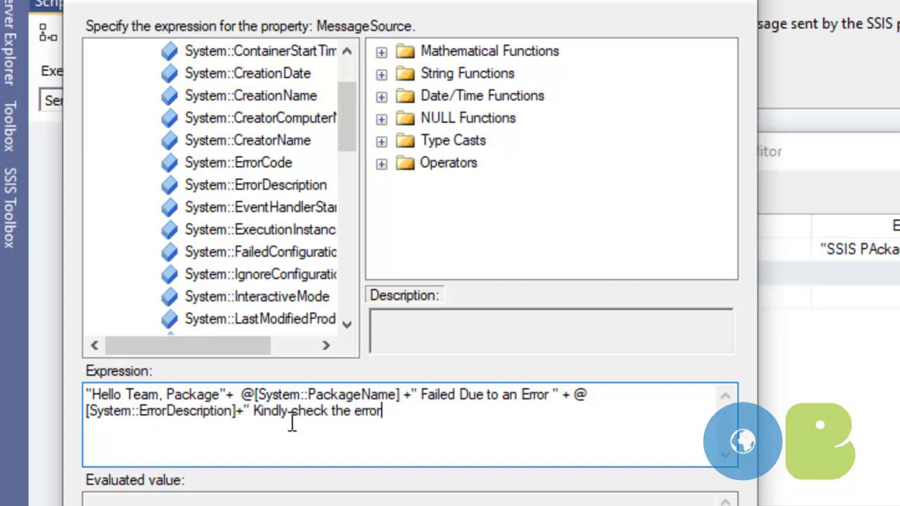
text( and fix it)
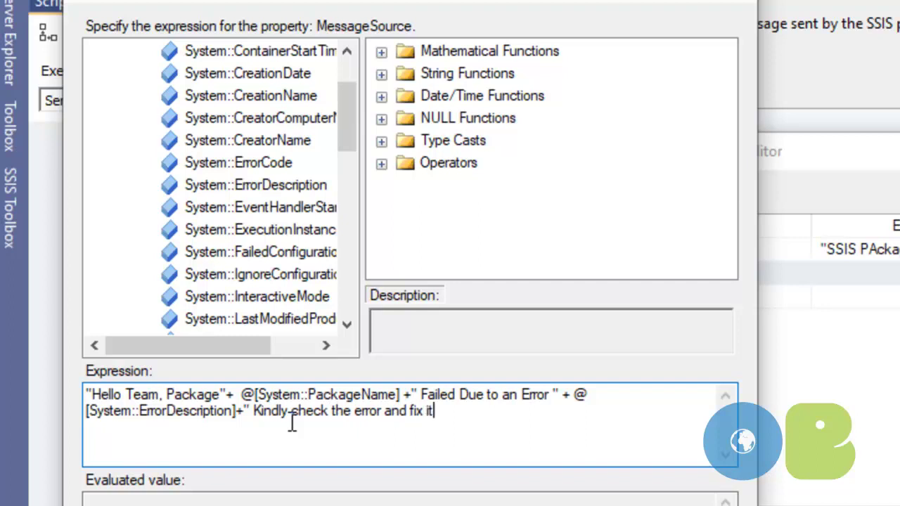
text(.Thanks")
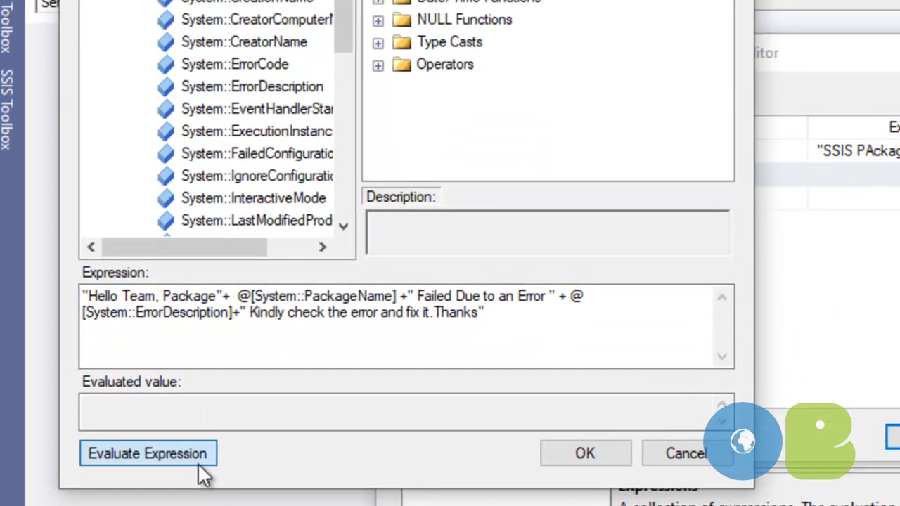
click(199, 453)
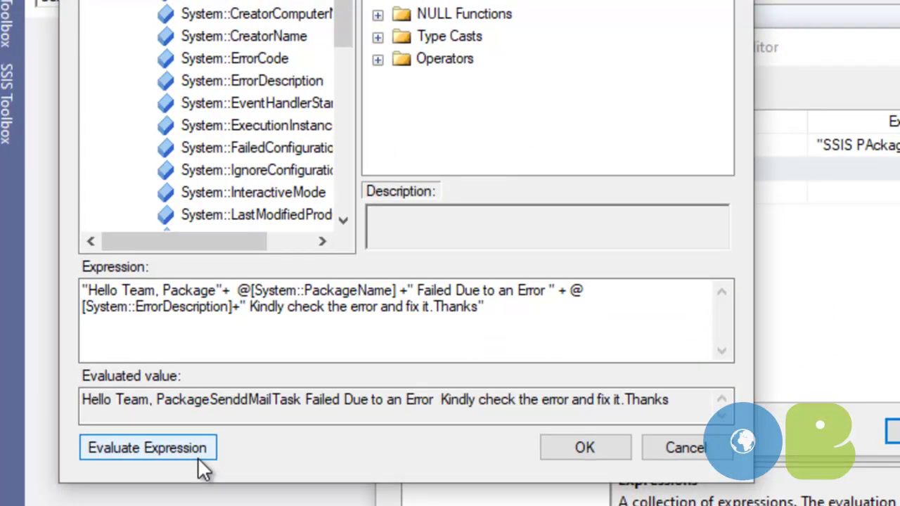
click(593, 443)
click(578, 476)
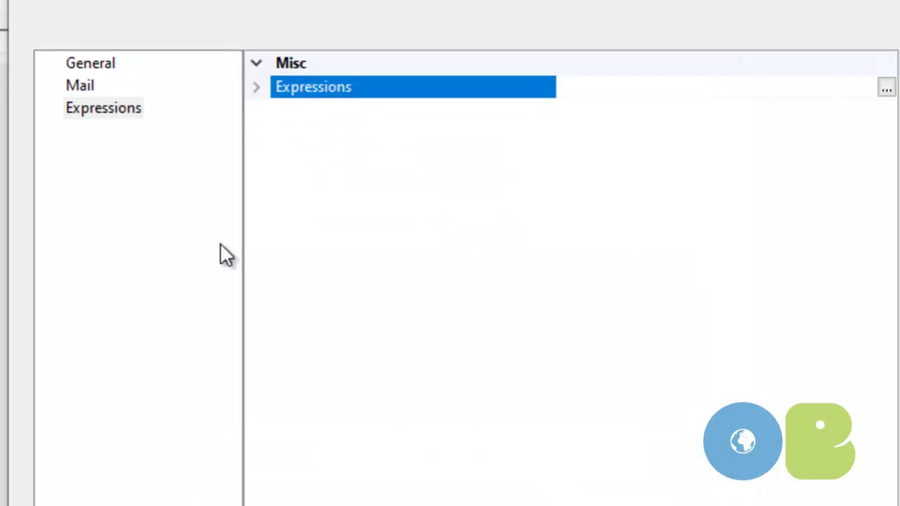
click(83, 94)
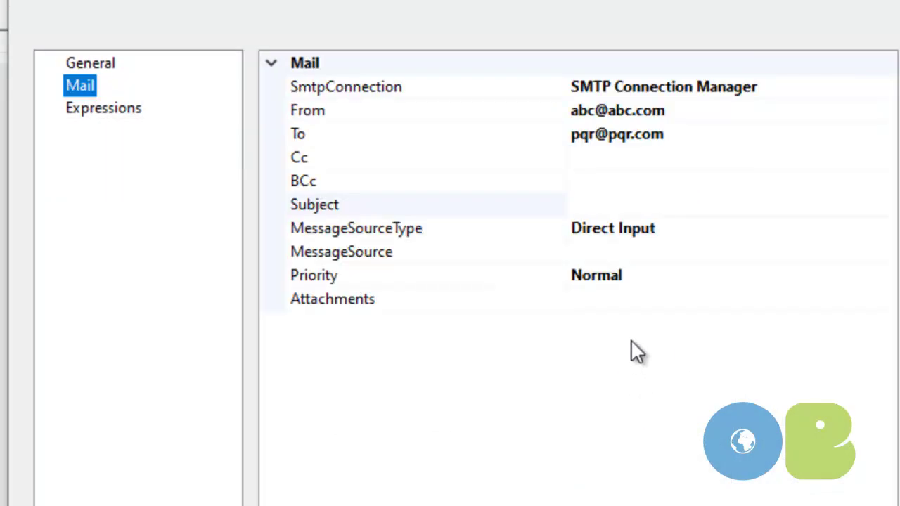
click(661, 301)
click(886, 301)
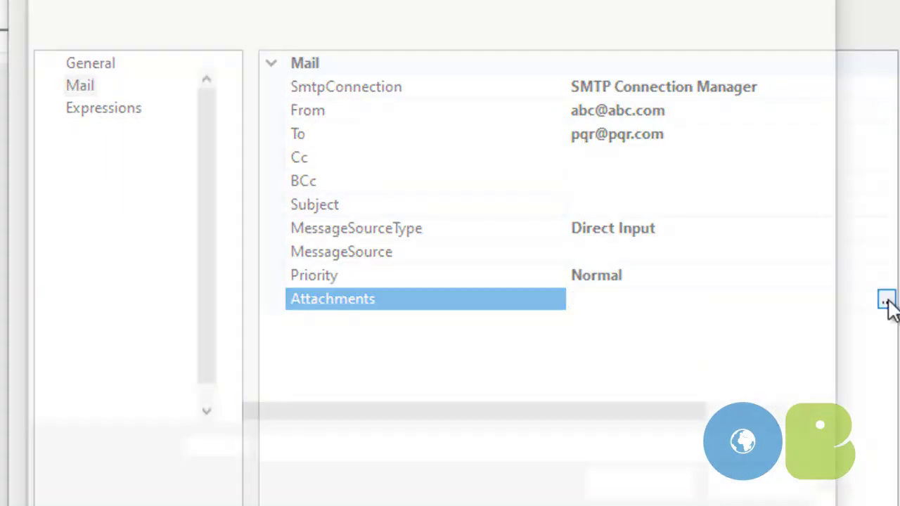
click(759, 489)
- Add a third property expression to the Send Mail Task for the FileAttachments property
click(120, 110)
click(773, 88)
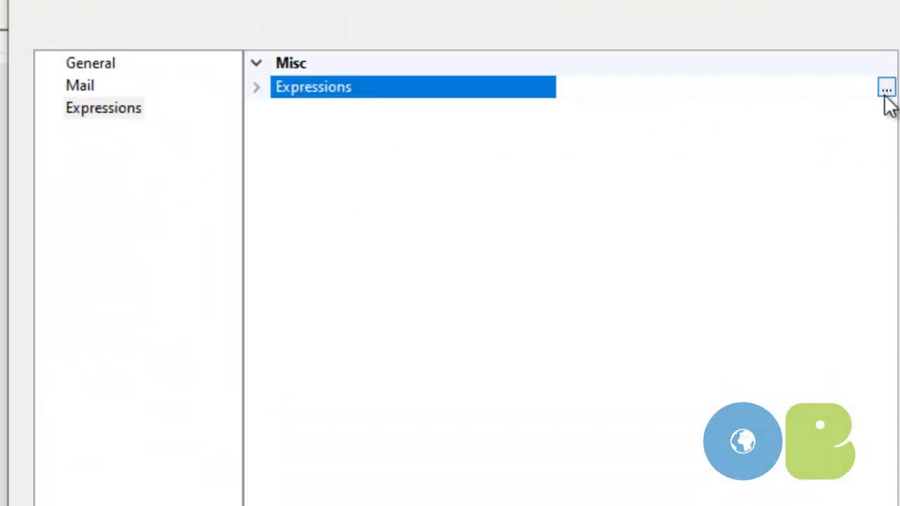
click(885, 88)
click(321, 240)
click(321, 243)
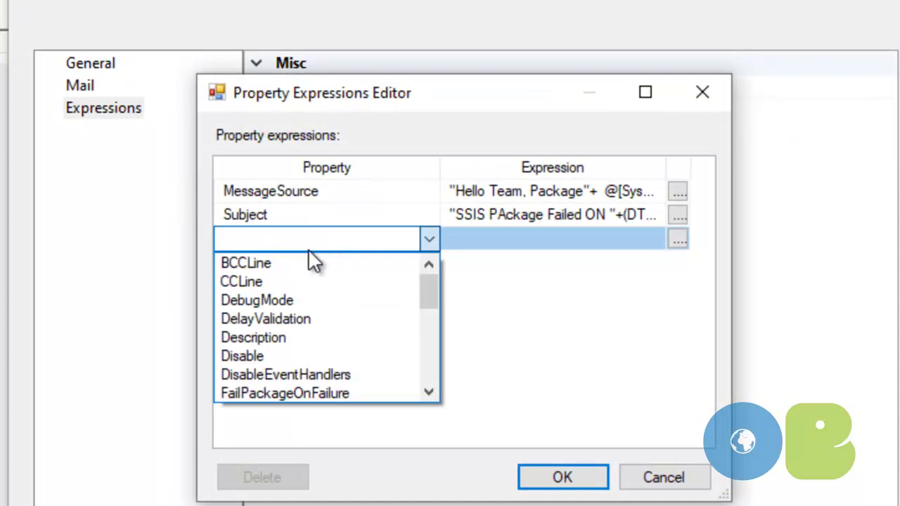
drag(431, 287, 432, 321)
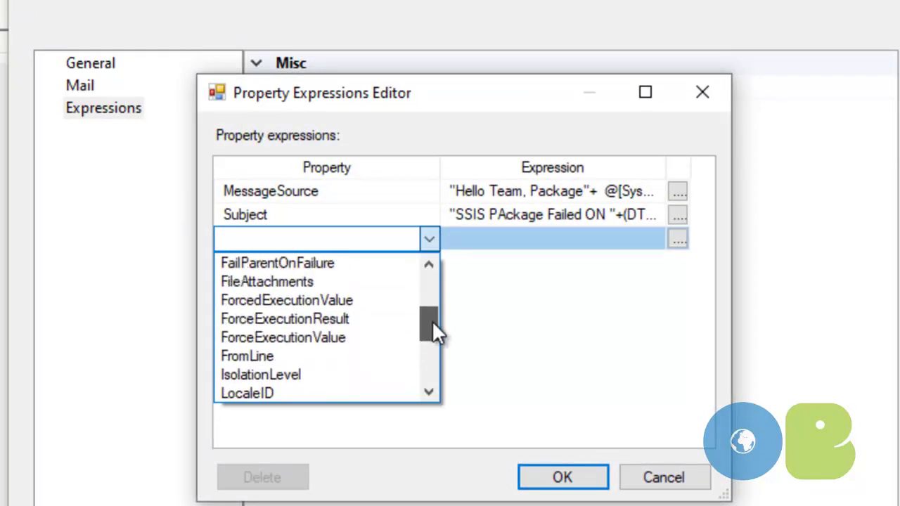
click(334, 284)
- Set the FileAttachments expression to @[User::ErrorLogAttachment] and accept the property expressions
click(677, 239)
click(154, 37)
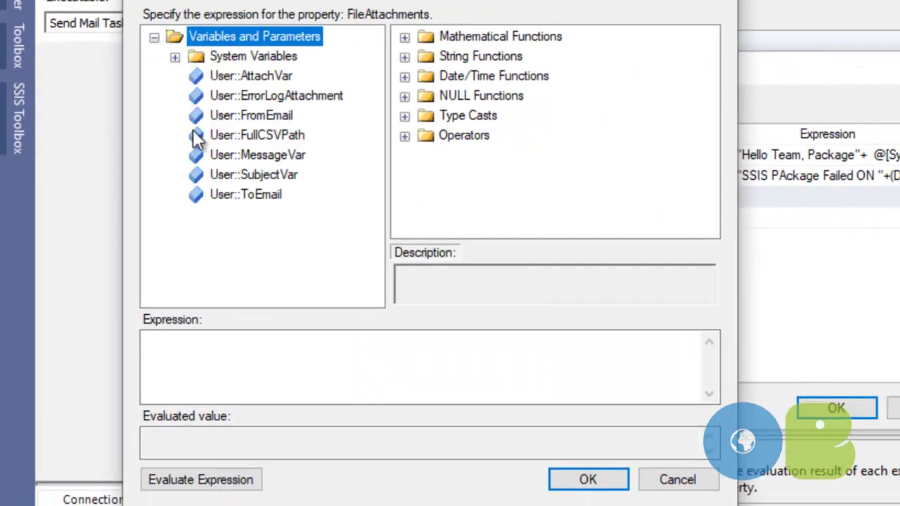
drag(283, 95, 236, 355)
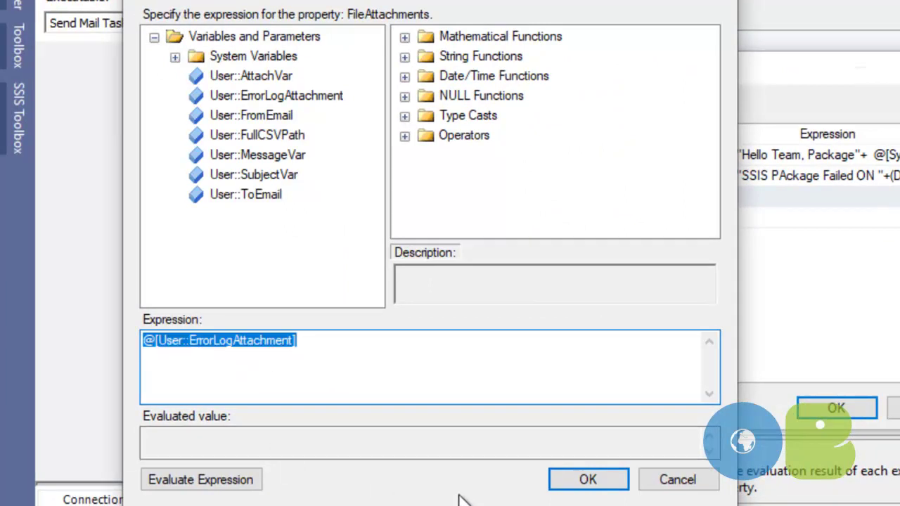
click(570, 482)
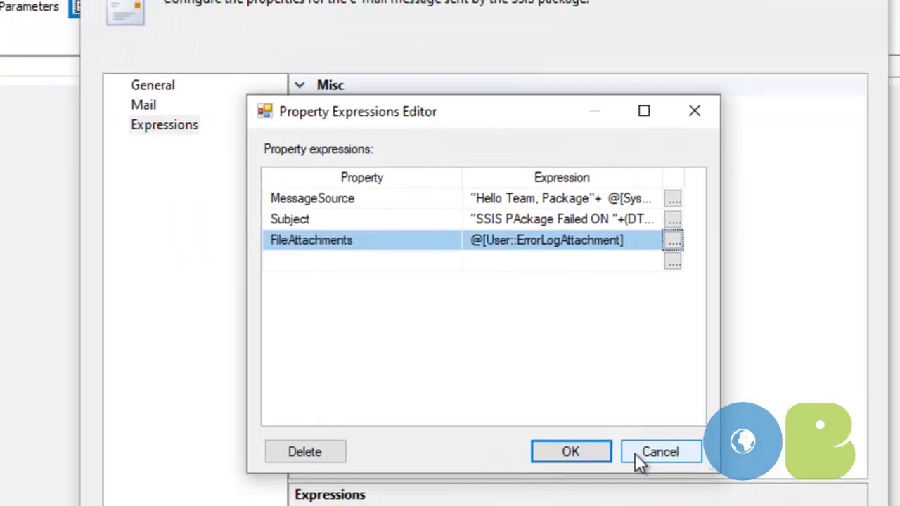
click(603, 451)
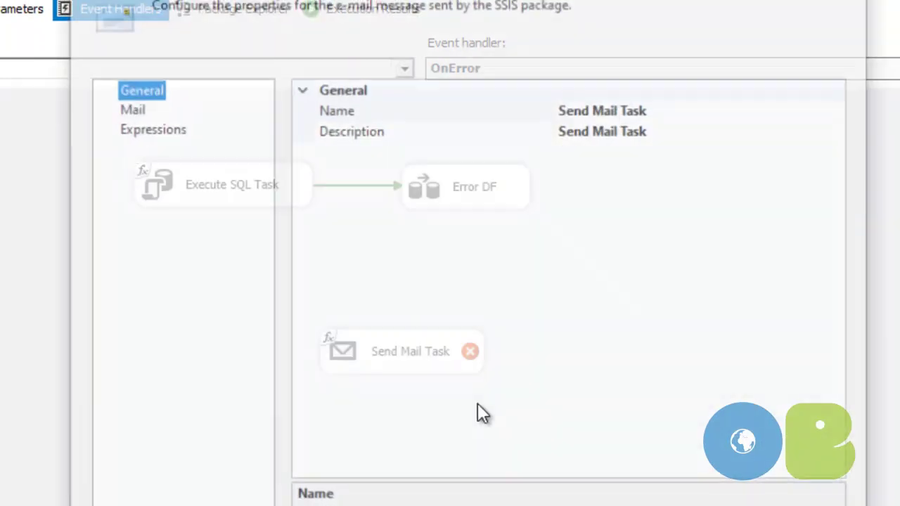
- Connect Error DF to Send Mail Task with a precedence constraint and check the mail task's validation error
click(440, 195)
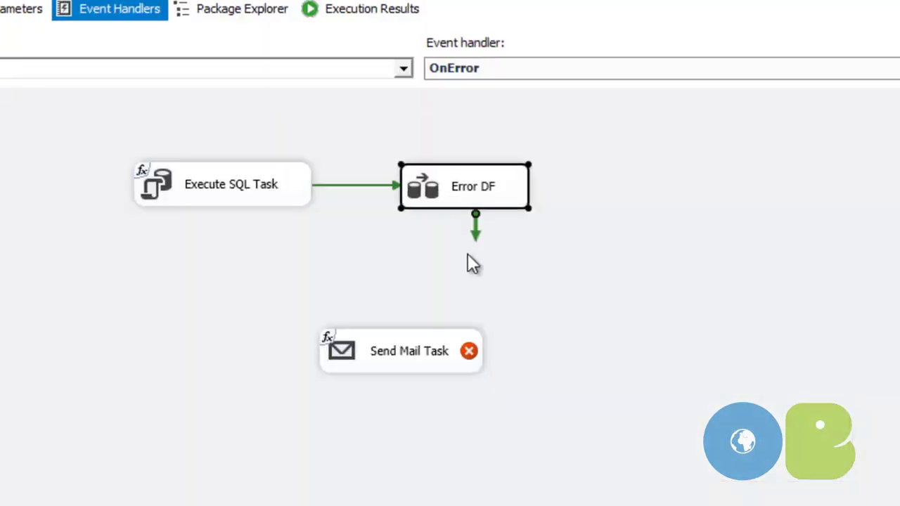
drag(475, 236, 468, 352)
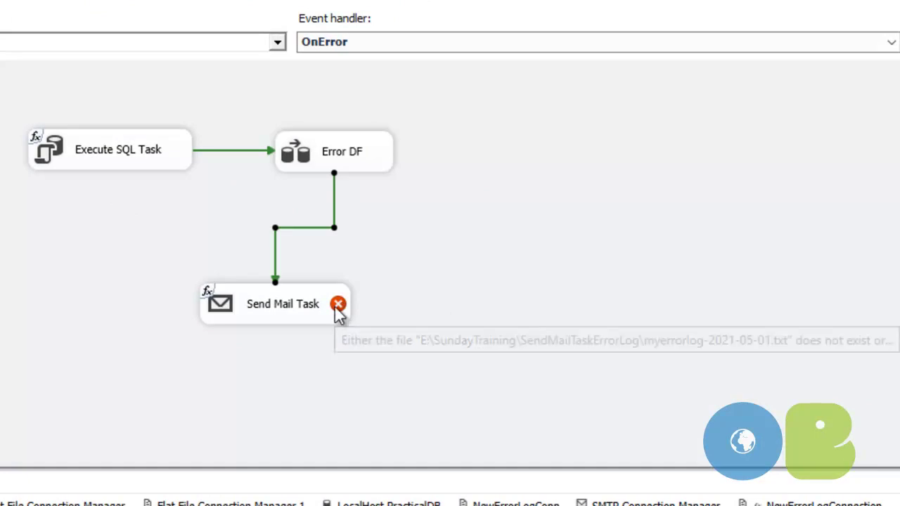
mouse_move(339, 307)
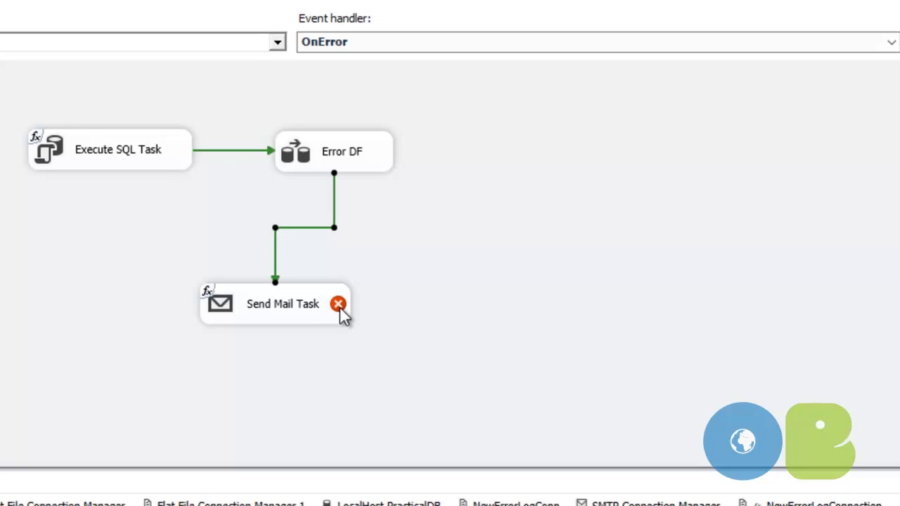
mouse_move(304, 309)
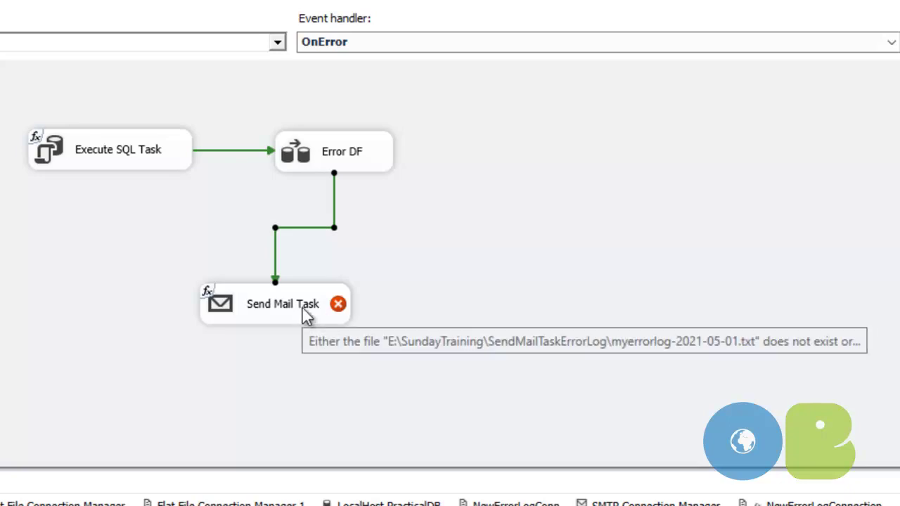
- Set DelayValidation to True for the Send Mail Task in the OnError handler and save the package
click(302, 308)
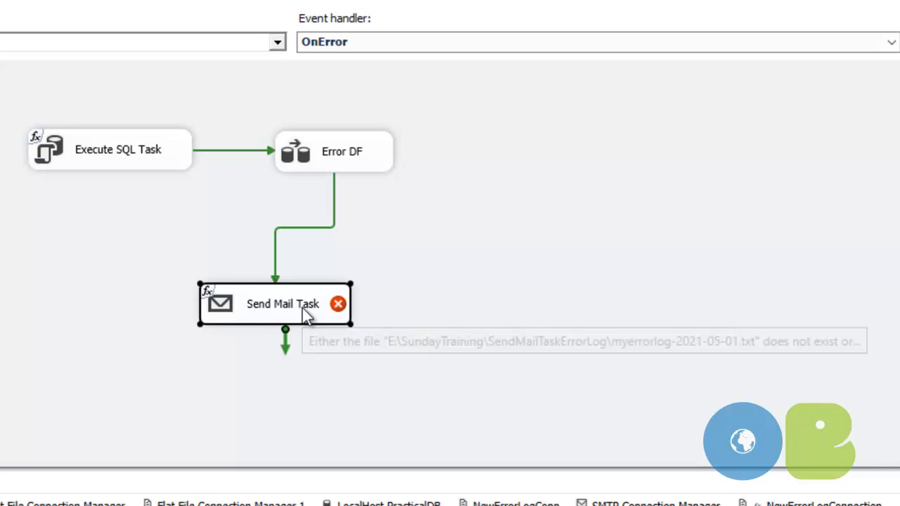
key(F4)
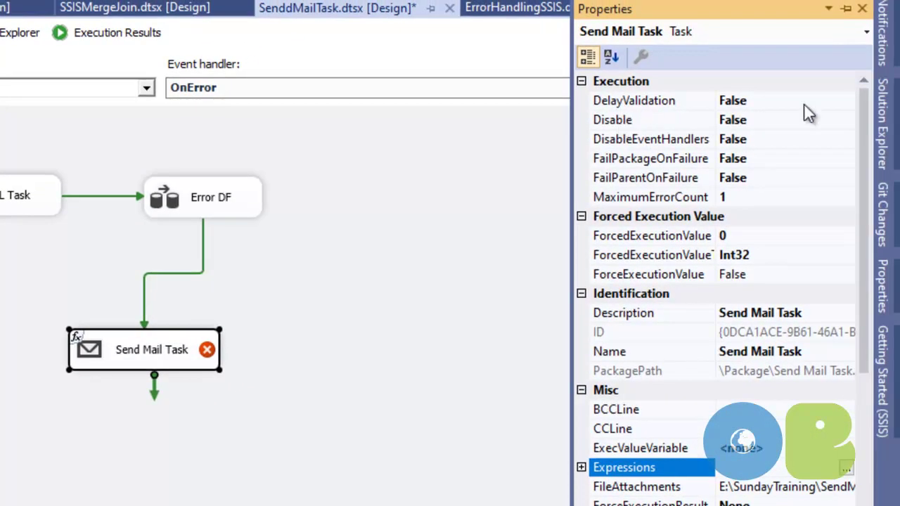
click(839, 103)
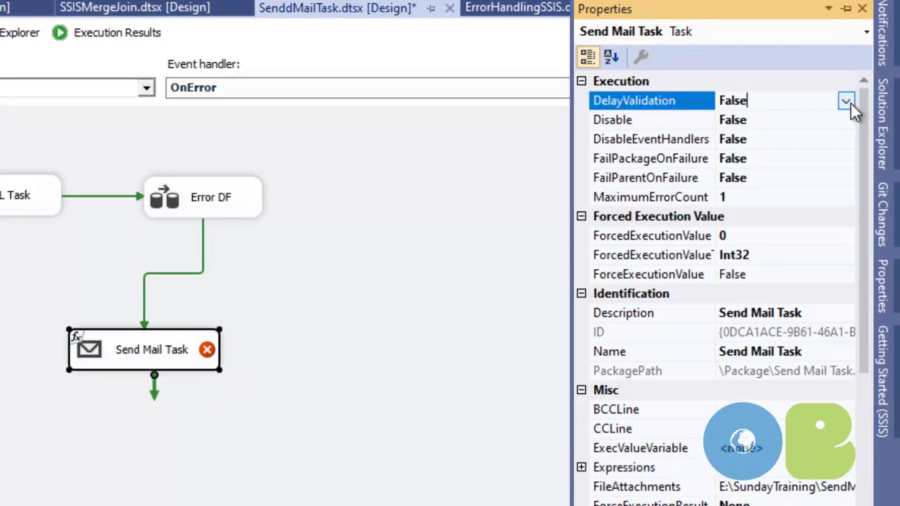
click(846, 100)
click(752, 121)
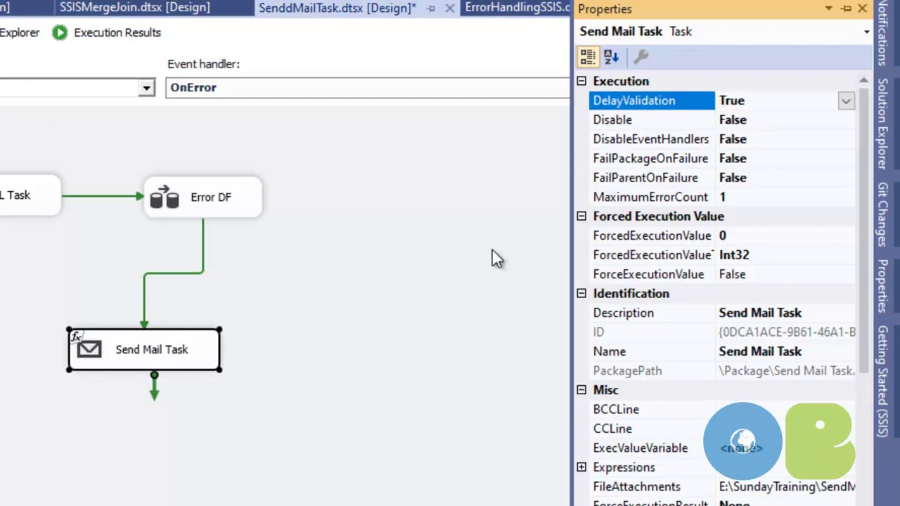
click(439, 262)
click(440, 262)
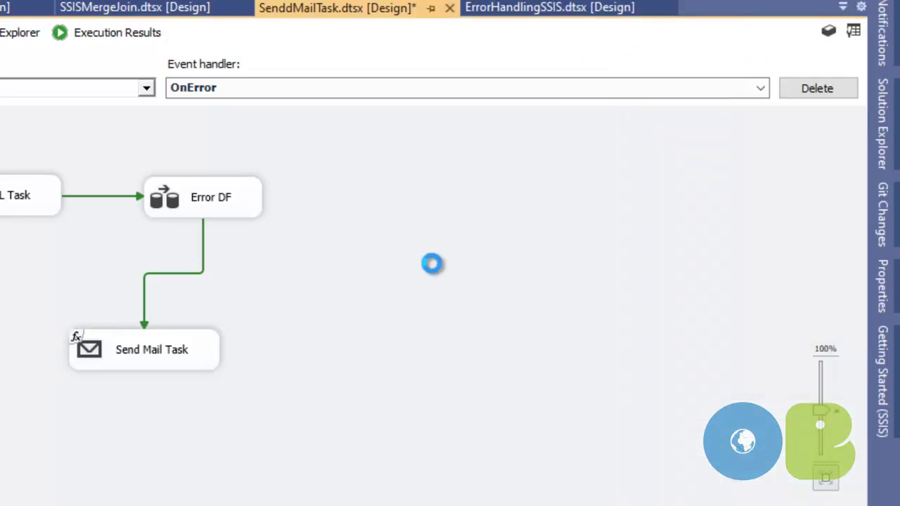
key(ctrl+s)
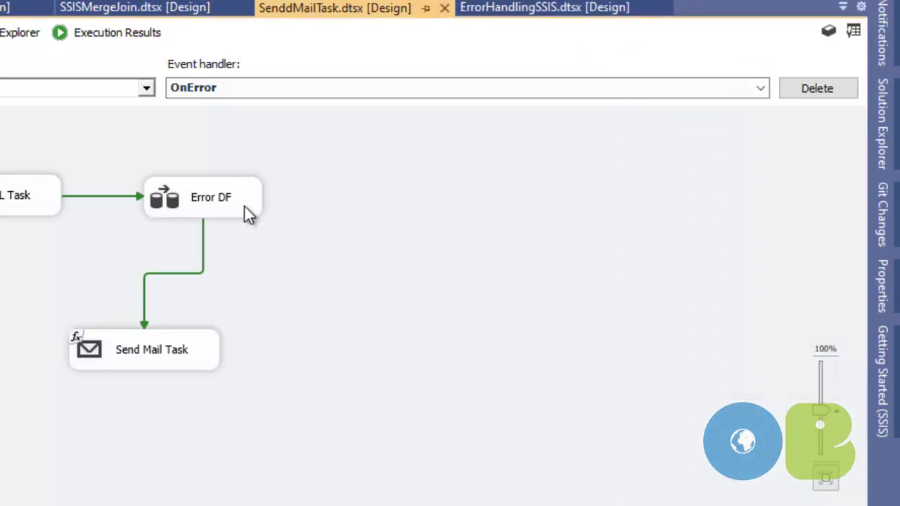
- Review the Error DF data flow and return to the OnError event handler
double_click(244, 204)
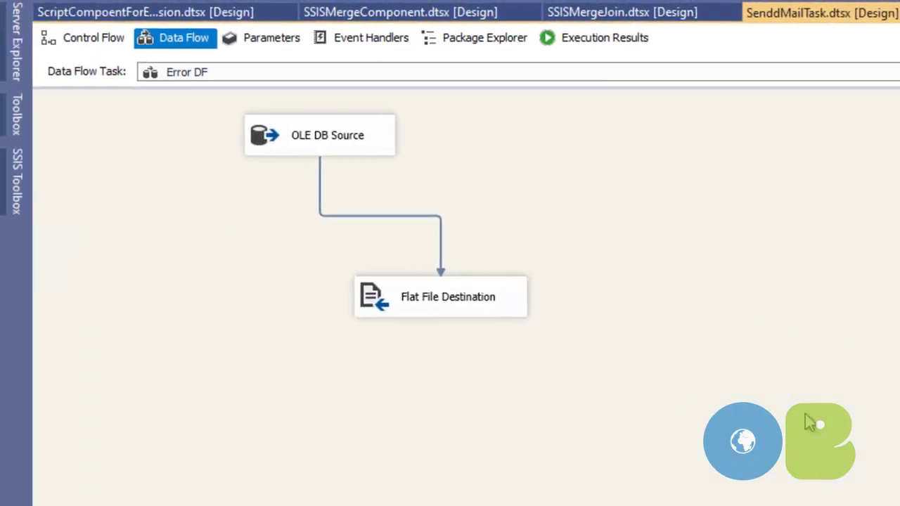
click(364, 42)
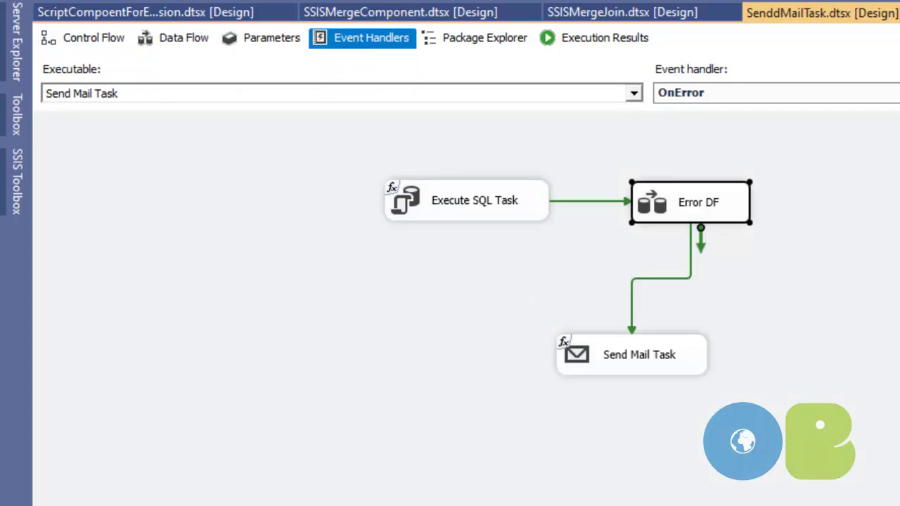
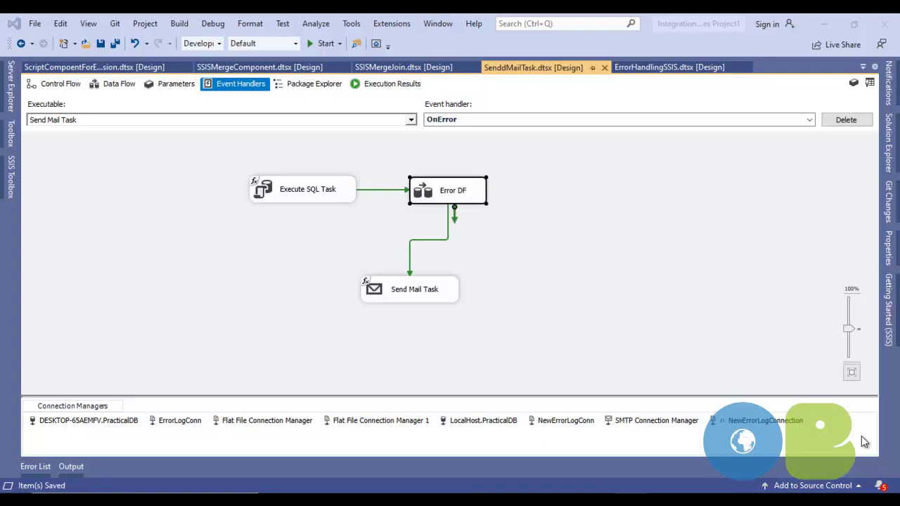
- Open the SMTP Connection Manager for editing, review its SMTP server address and accept the settings
right_click(681, 422)
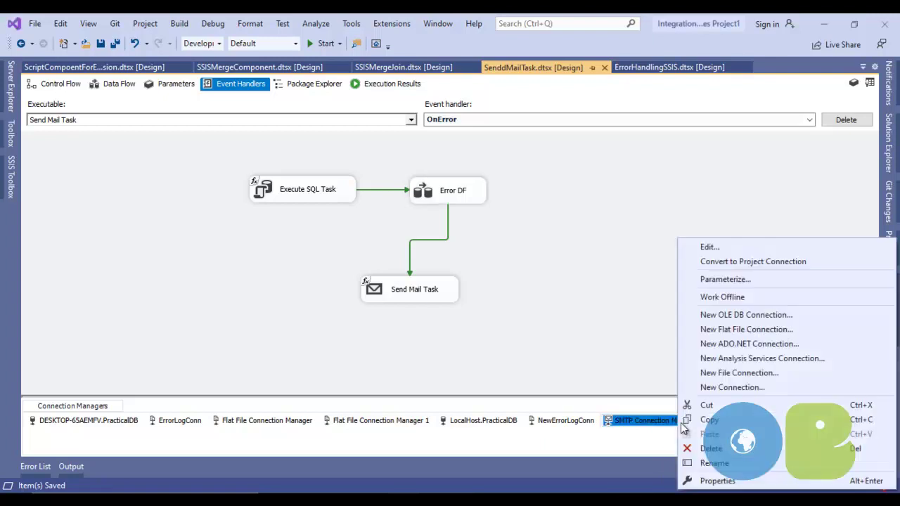
click(714, 249)
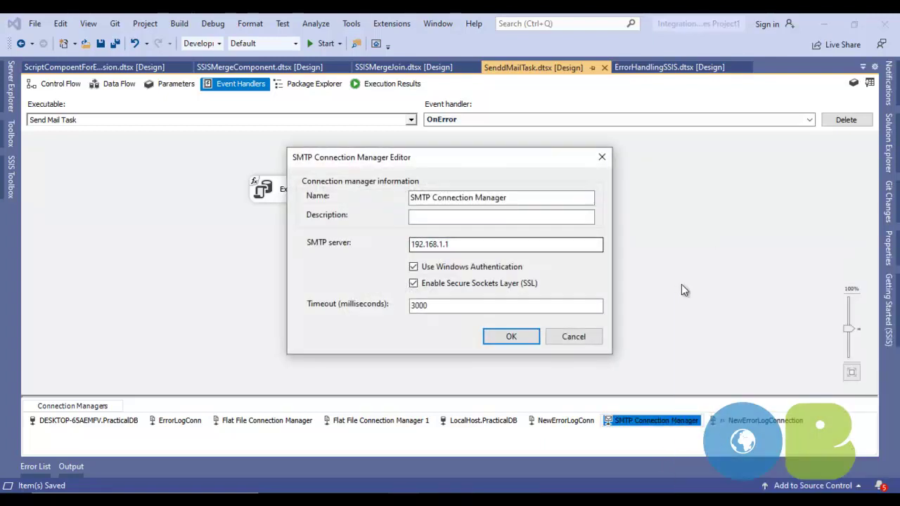
drag(491, 251, 400, 253)
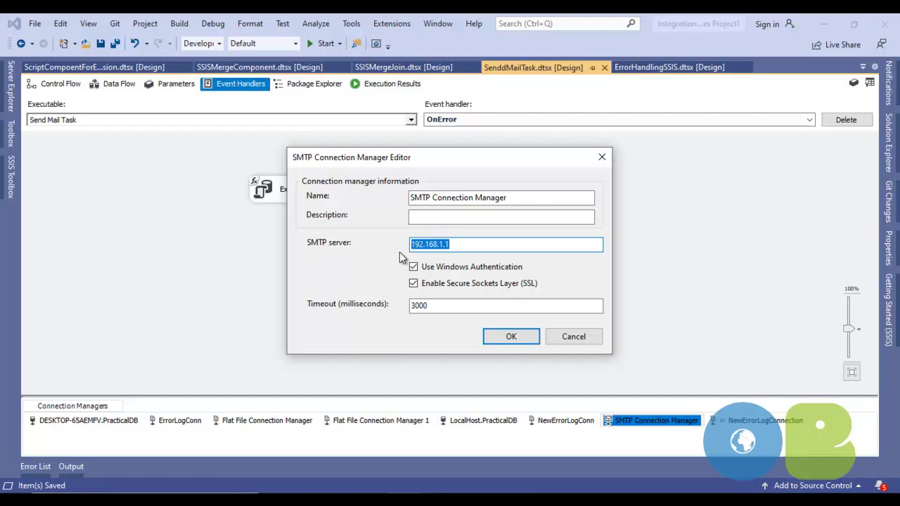
drag(466, 247, 398, 231)
drag(475, 246, 383, 232)
click(521, 341)
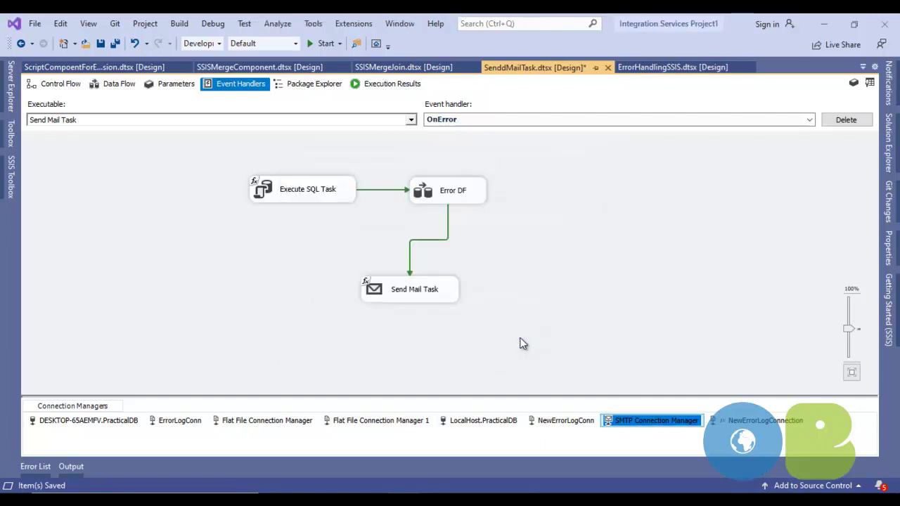